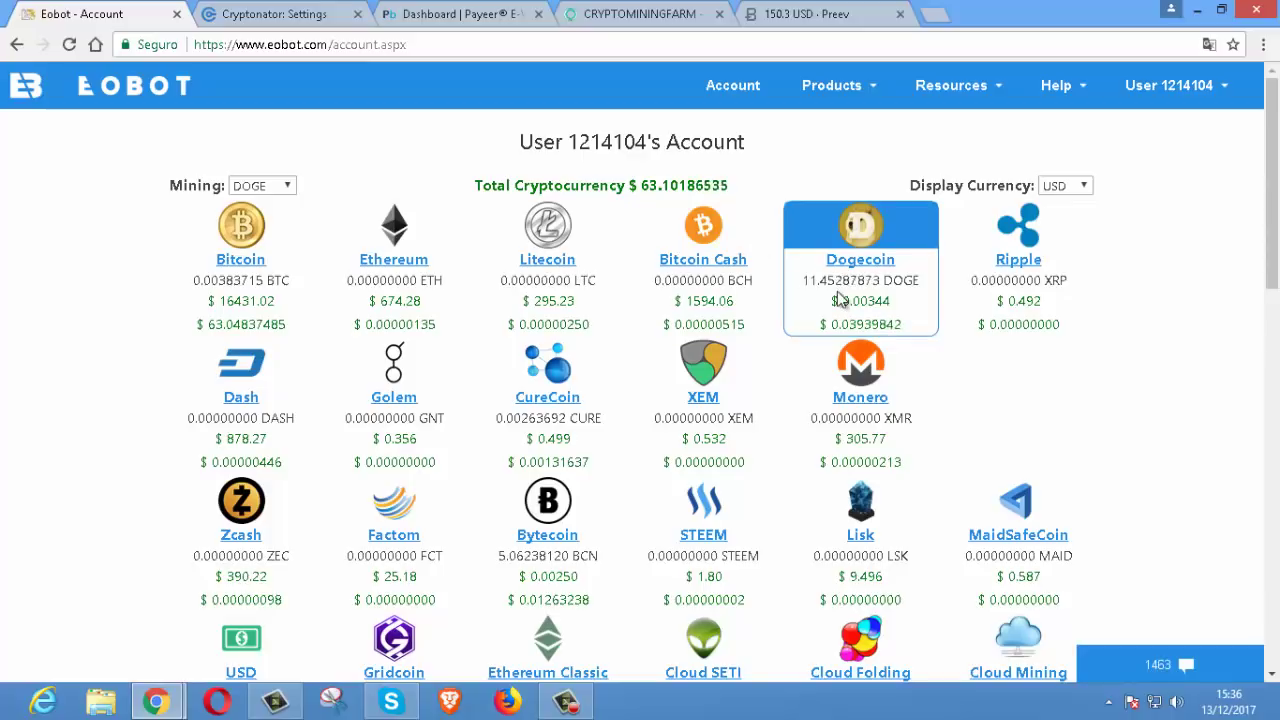
- Open the Eobot withdrawal page and bring up the Dogecoin withdrawal form
{"action": "scroll", "coordinate": [785, 441], "scroll_direction": "down", "scroll_amount": 1}
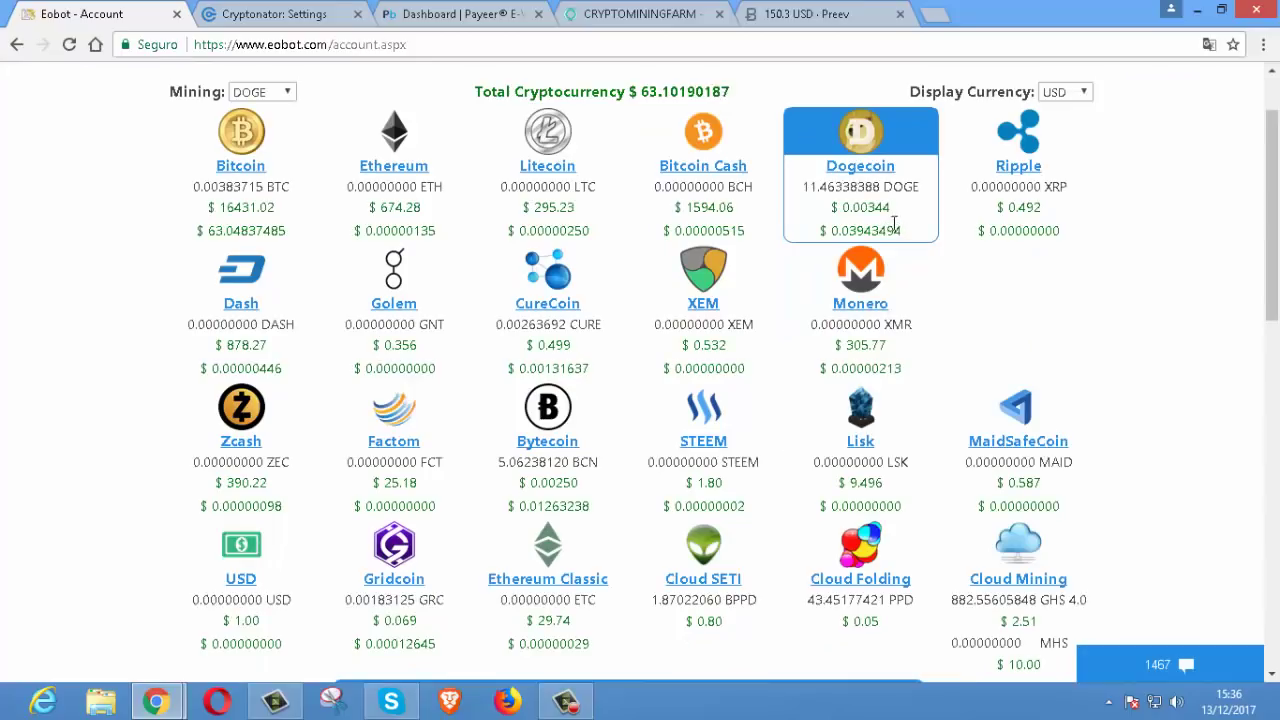
{"action": "scroll", "coordinate": [806, 373], "scroll_direction": "down", "scroll_amount": 3}
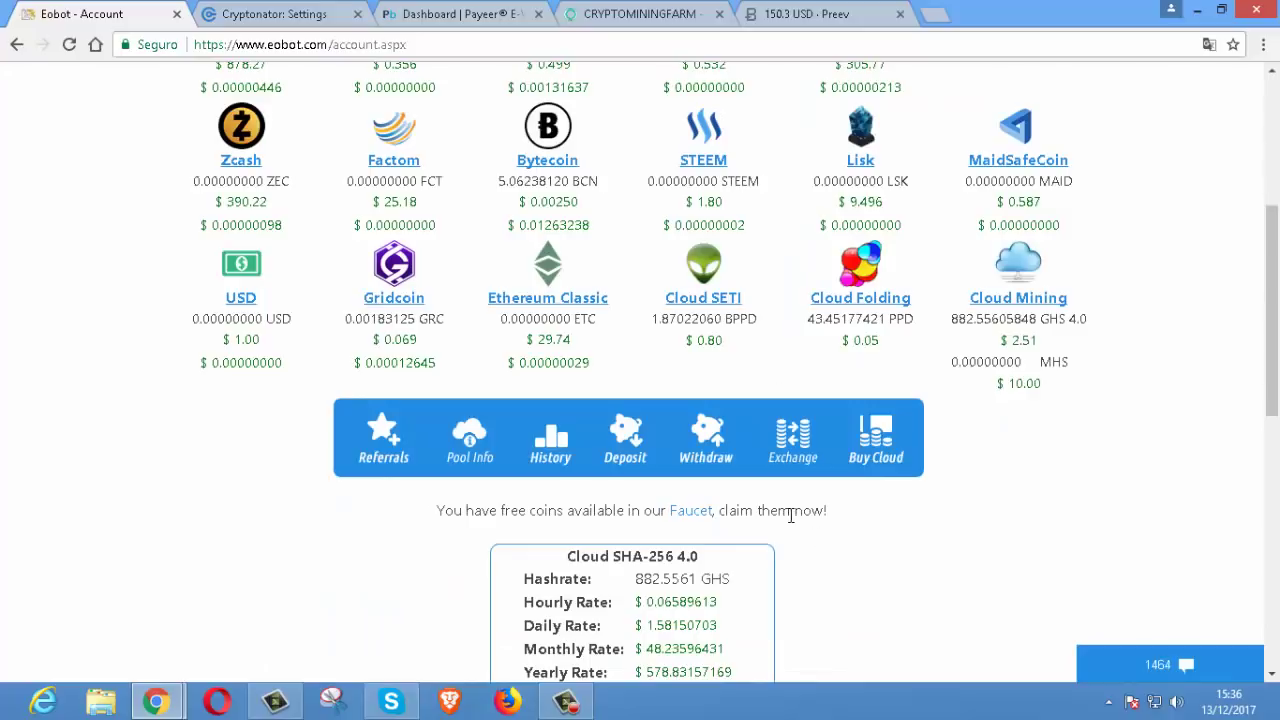
{"action": "left_click", "coordinate": [705, 450]}
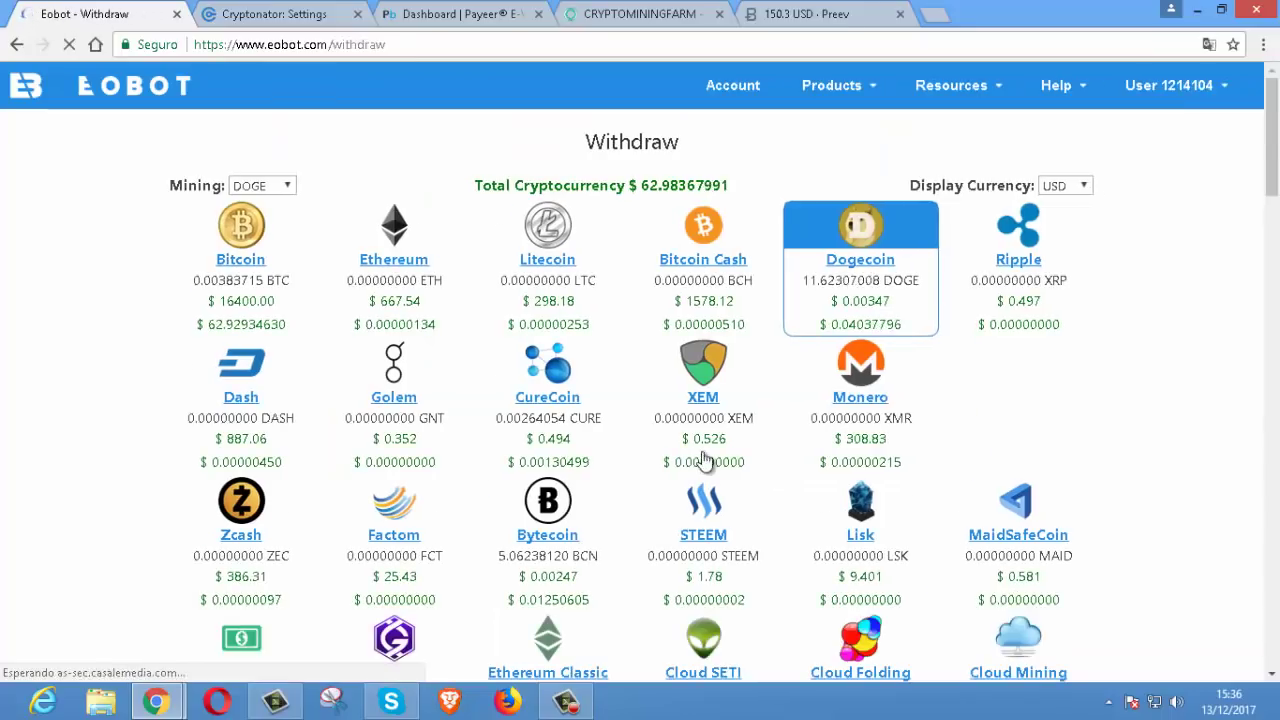
{"action": "scroll", "coordinate": [705, 460], "scroll_direction": "down", "scroll_amount": 7}
{"action": "scroll", "coordinate": [705, 460], "scroll_direction": "down", "scroll_amount": 3}
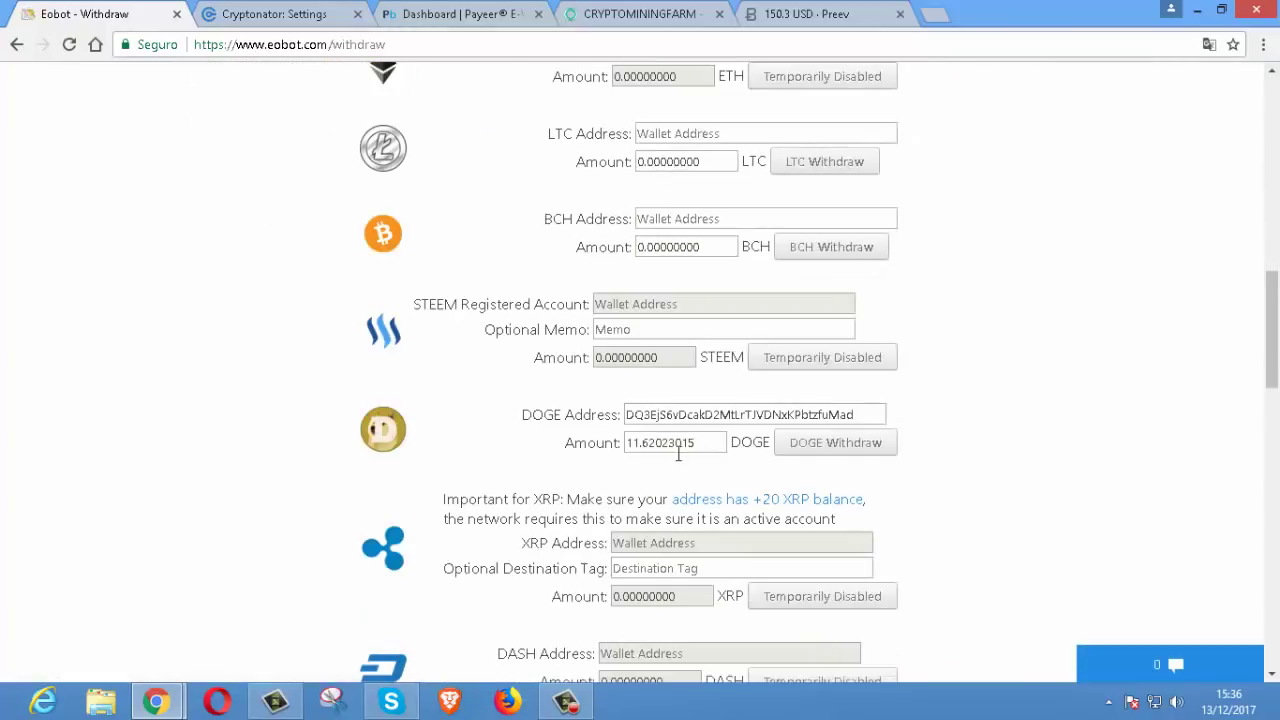
- Examine the Dogecoin withdrawal address and amount, along with the listed withdrawal minimums and fees
{"action": "left_click_drag", "start_coordinate": [862, 414], "coordinate": [592, 417]}
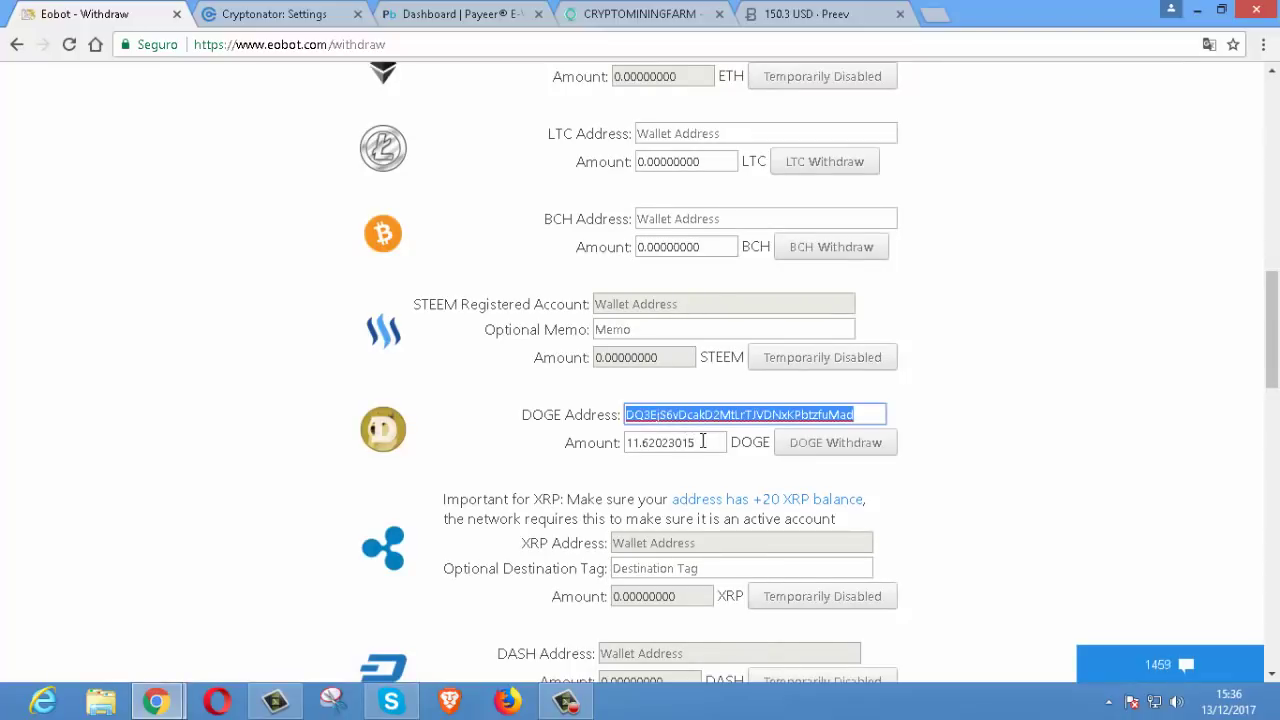
{"action": "left_click_drag", "start_coordinate": [707, 441], "coordinate": [610, 440]}
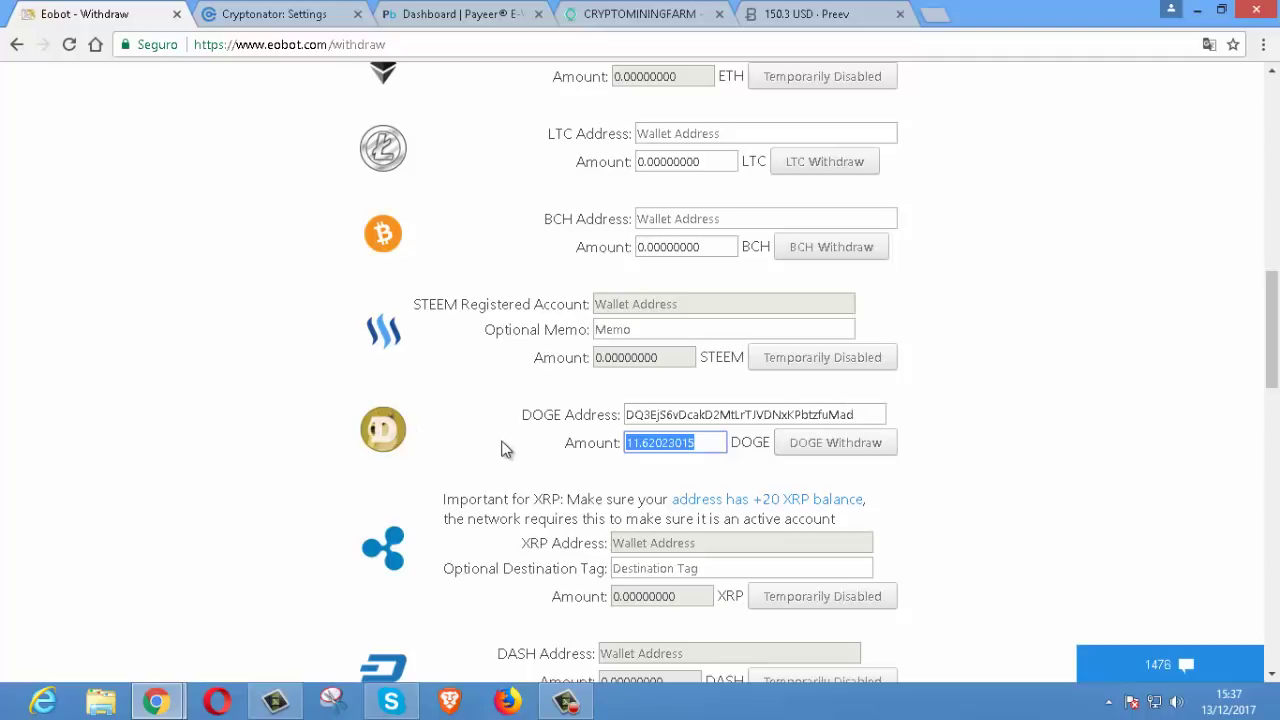
{"action": "scroll", "coordinate": [494, 437], "scroll_direction": "up", "scroll_amount": 5}
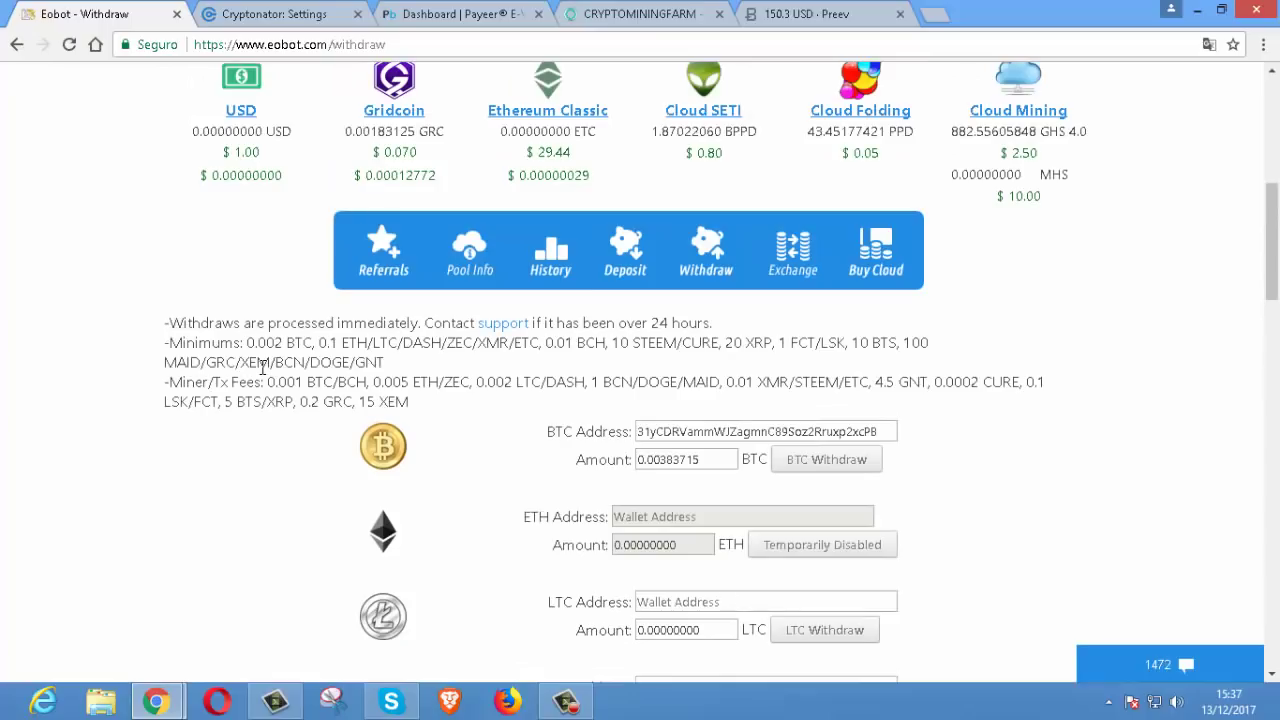
- Switch to the Cryptonator account settings and review which currency wallets are enabled in the wallet management list
{"action": "left_click", "coordinate": [265, 14]}
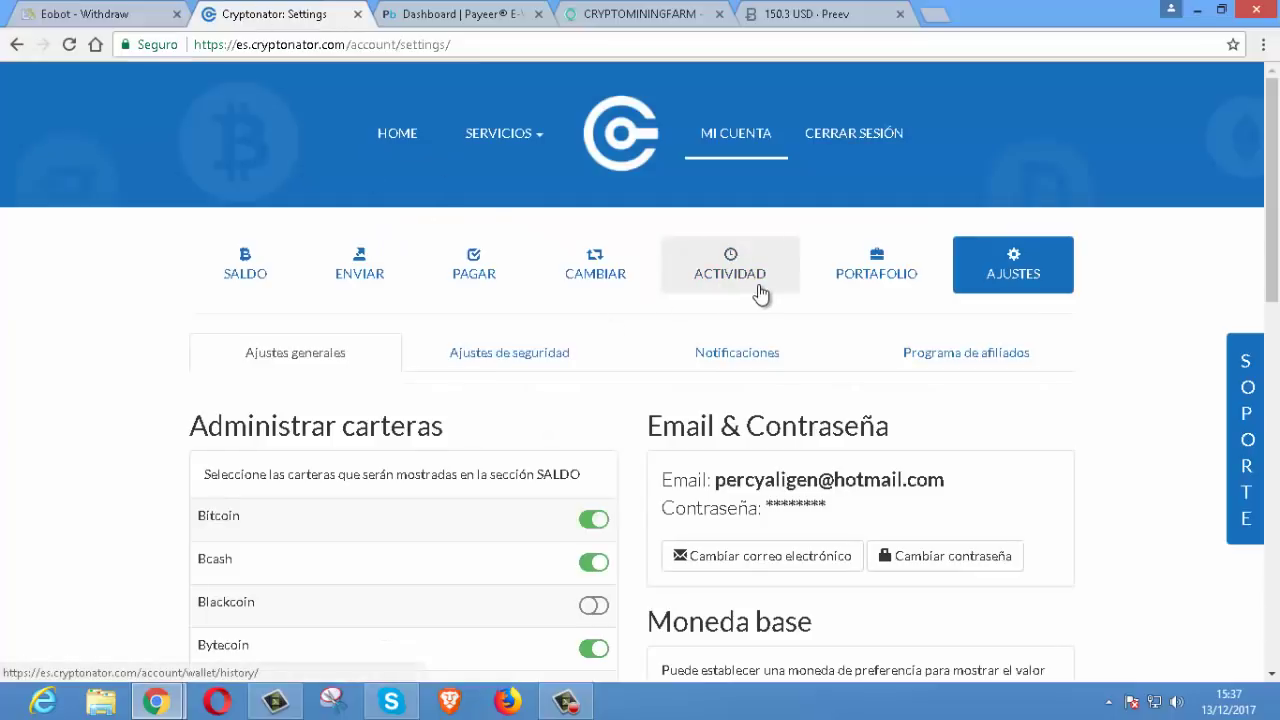
{"action": "scroll", "coordinate": [82, 388], "scroll_direction": "down", "scroll_amount": 3}
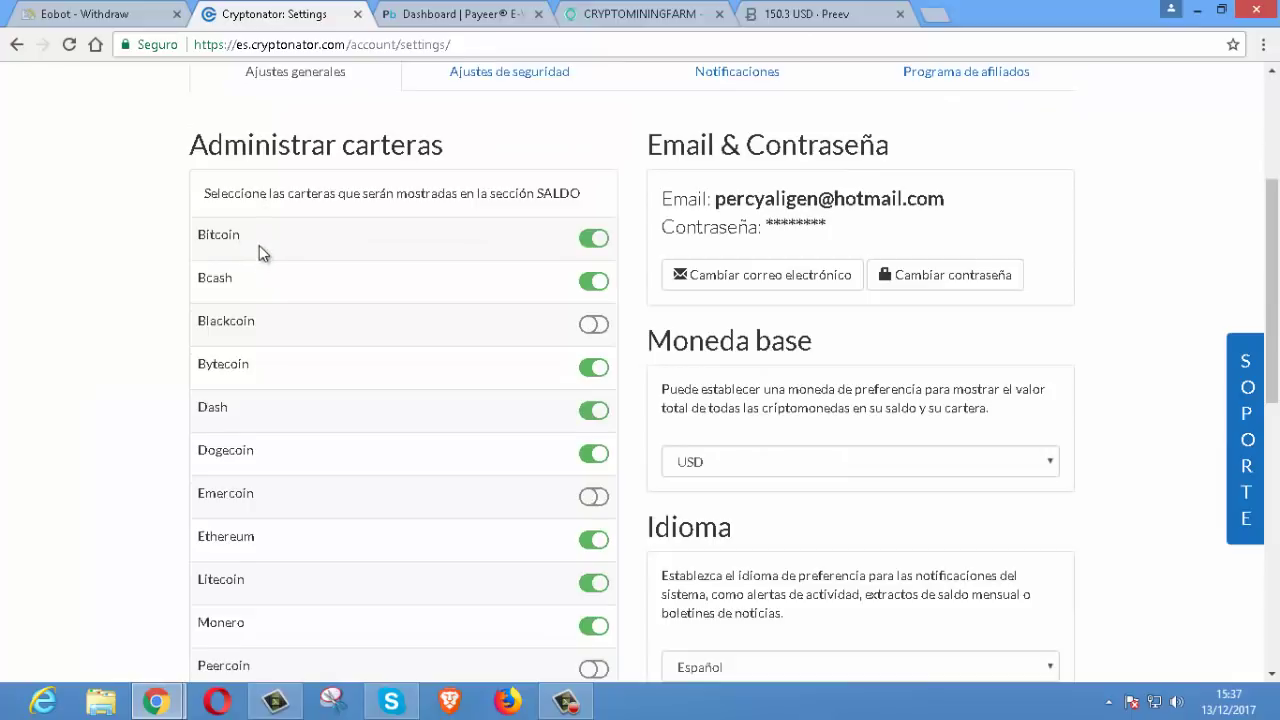
{"action": "scroll", "coordinate": [284, 280], "scroll_direction": "down", "scroll_amount": 2}
{"action": "scroll", "coordinate": [289, 300], "scroll_direction": "down", "scroll_amount": 4}
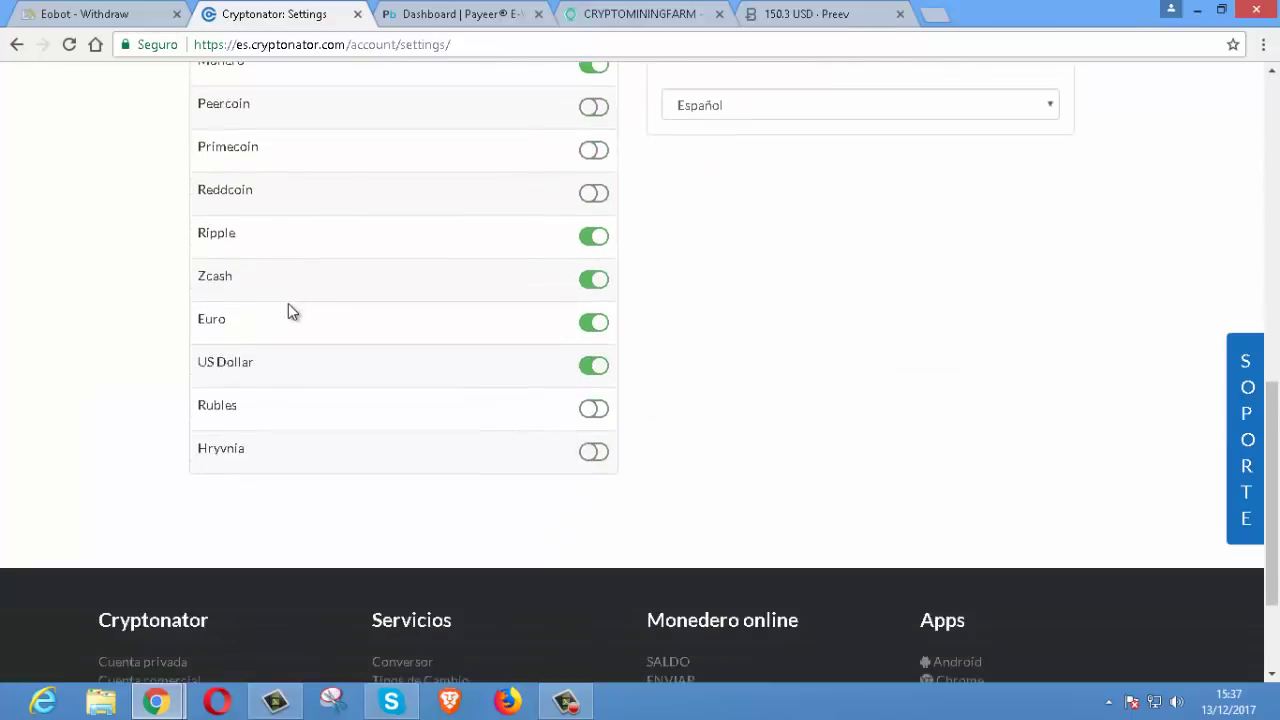
{"action": "scroll", "coordinate": [289, 400], "scroll_direction": "up", "scroll_amount": 10}
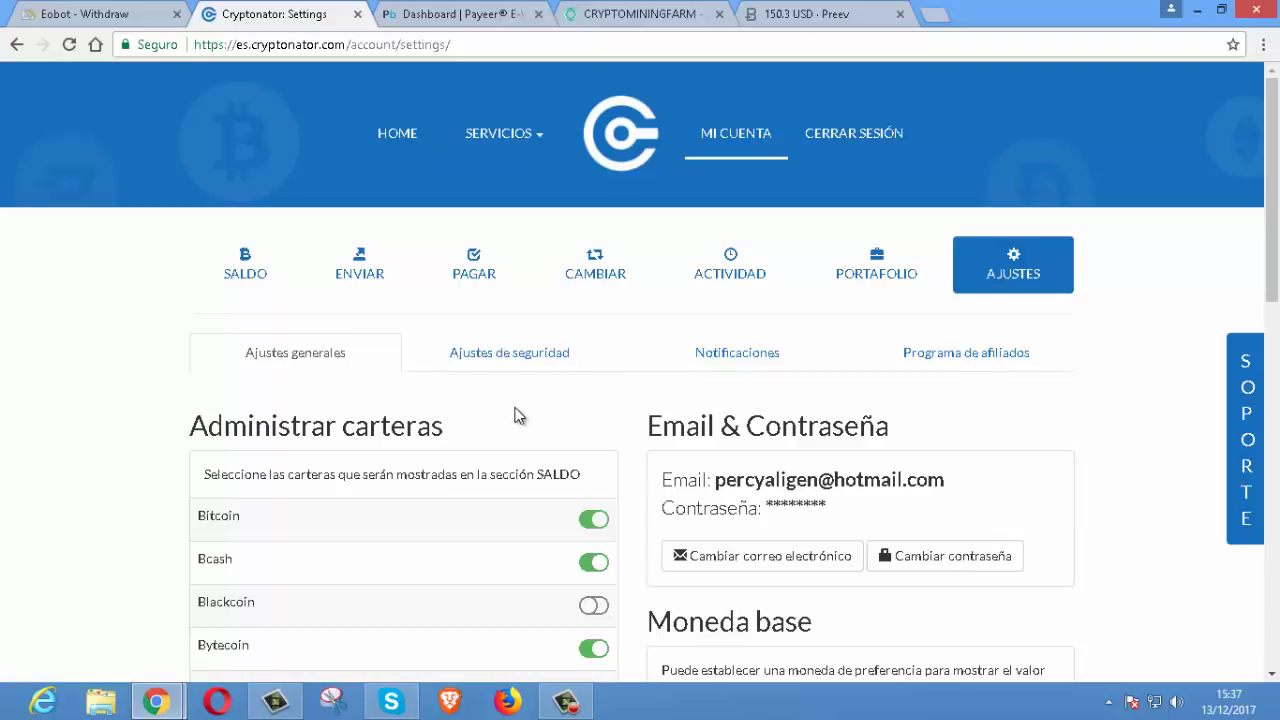
- Open the Cryptonator balance page and review the list of wallets from Bitcoin to US Dollar and the recent activity
{"action": "left_click", "coordinate": [235, 273]}
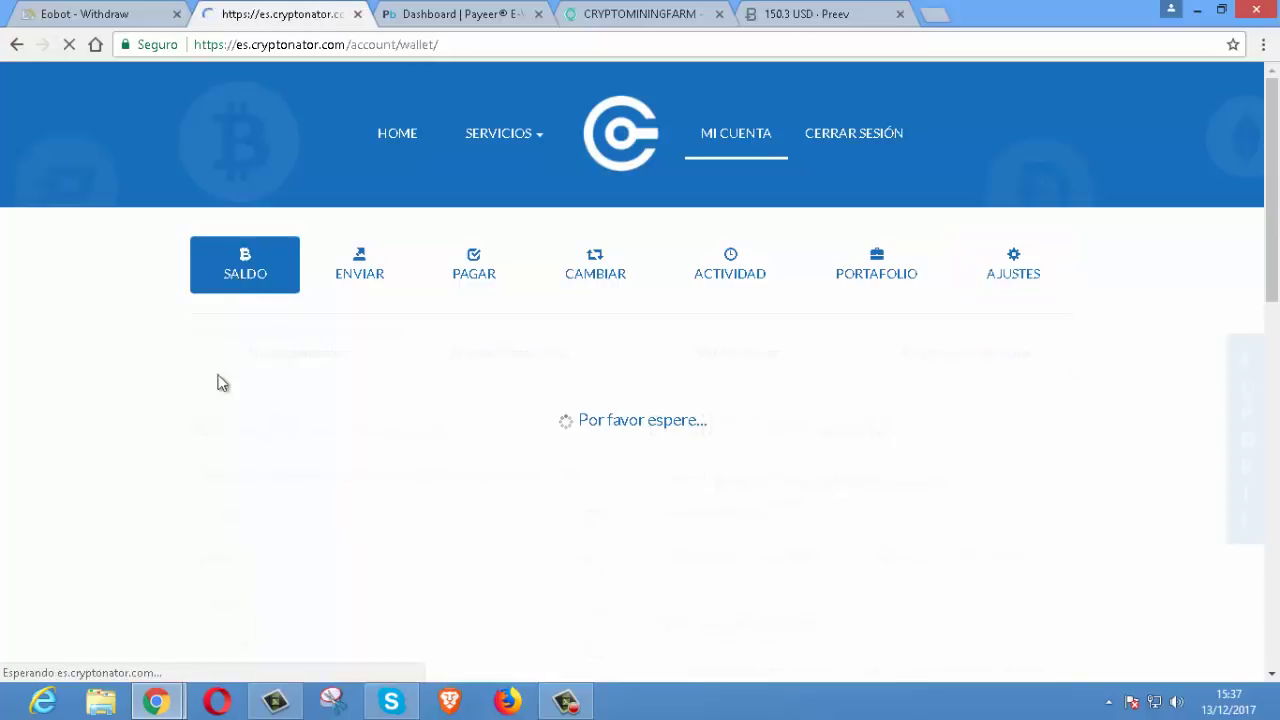
{"action": "scroll", "coordinate": [141, 468], "scroll_direction": "down", "scroll_amount": 2}
{"action": "scroll", "coordinate": [331, 189], "scroll_direction": "down", "scroll_amount": 1}
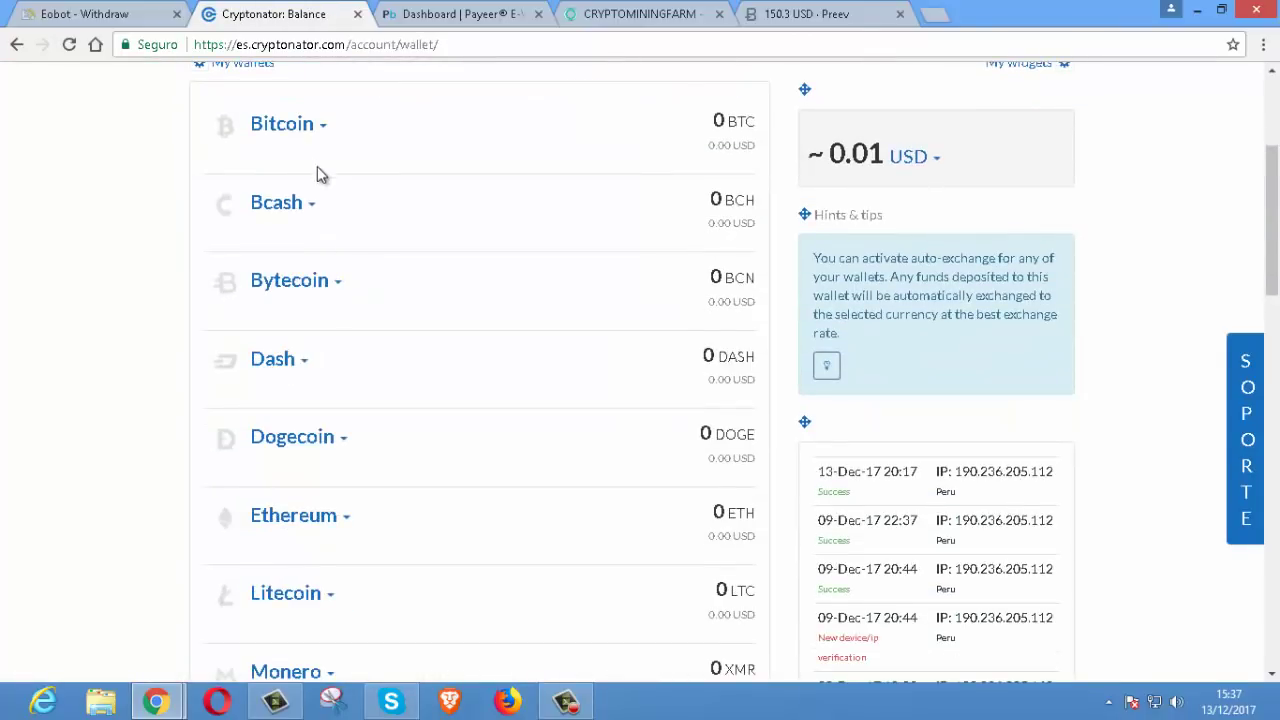
{"action": "scroll", "coordinate": [325, 448], "scroll_direction": "down", "scroll_amount": 4}
{"action": "scroll", "coordinate": [322, 450], "scroll_direction": "down", "scroll_amount": 3}
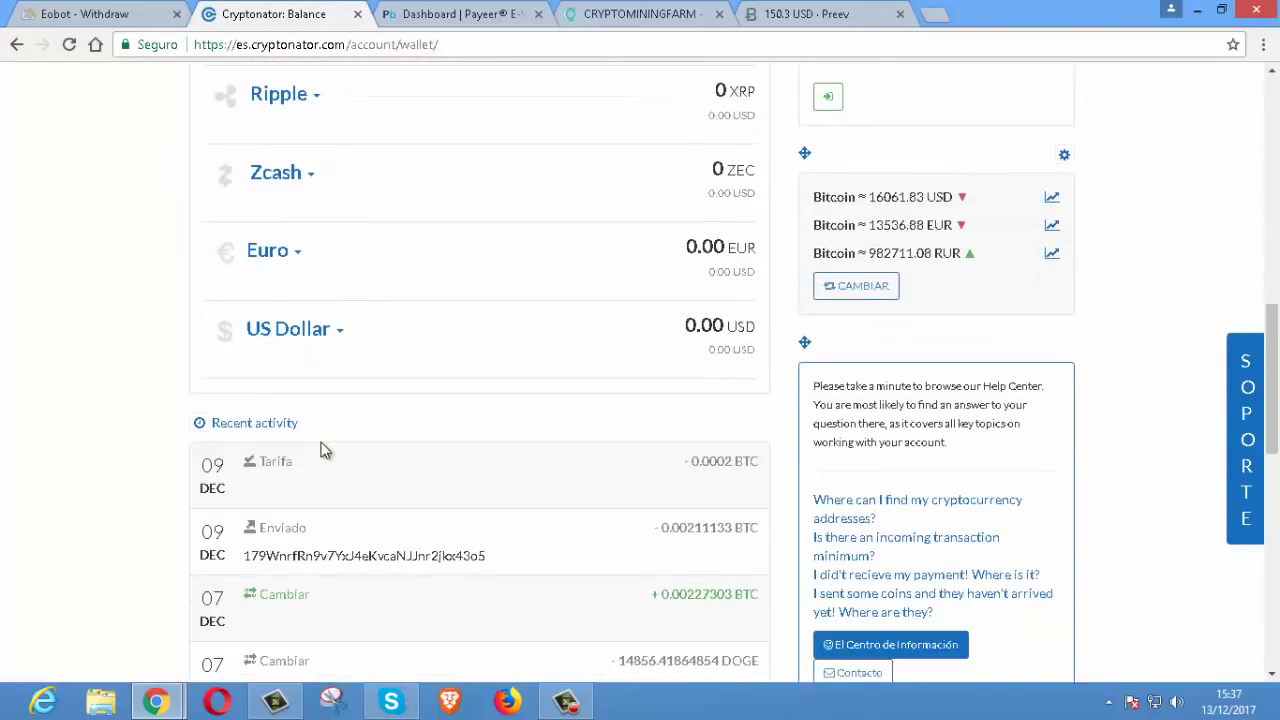
{"action": "scroll", "coordinate": [320, 450], "scroll_direction": "up", "scroll_amount": 9}
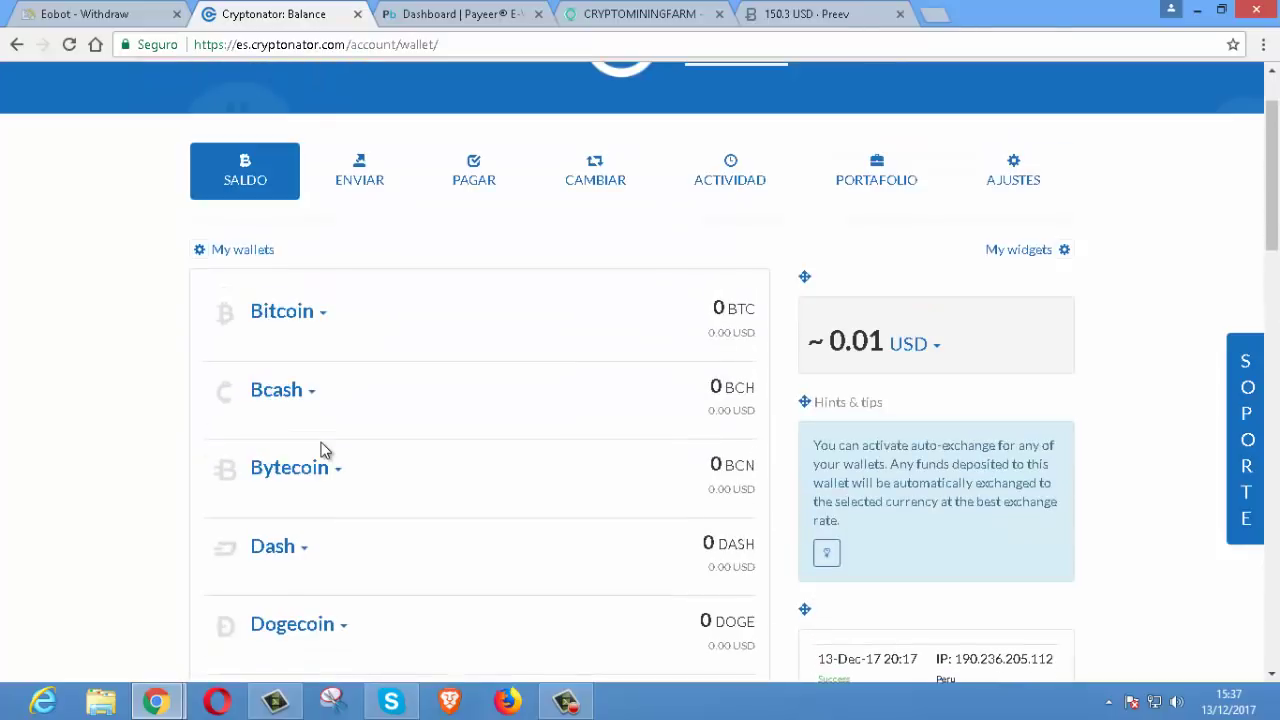
{"action": "scroll", "coordinate": [316, 361], "scroll_direction": "down", "scroll_amount": 7}
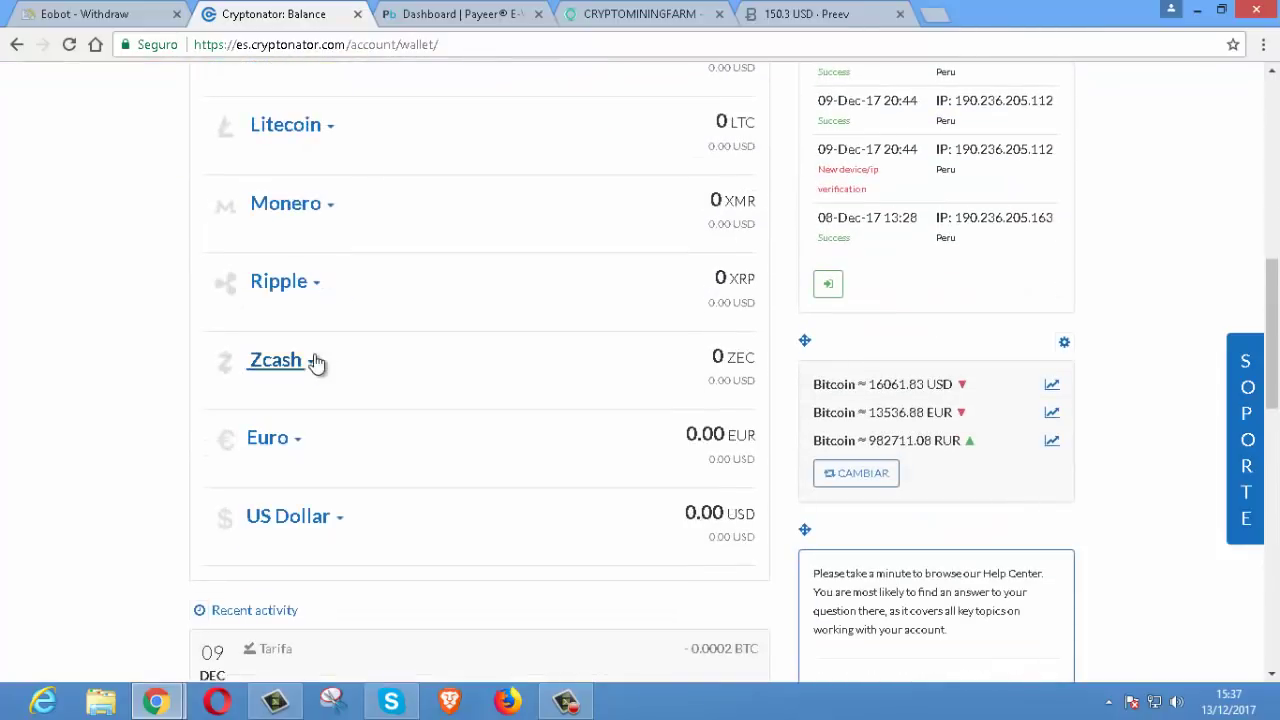
{"action": "scroll", "coordinate": [300, 437], "scroll_direction": "up", "scroll_amount": 8}
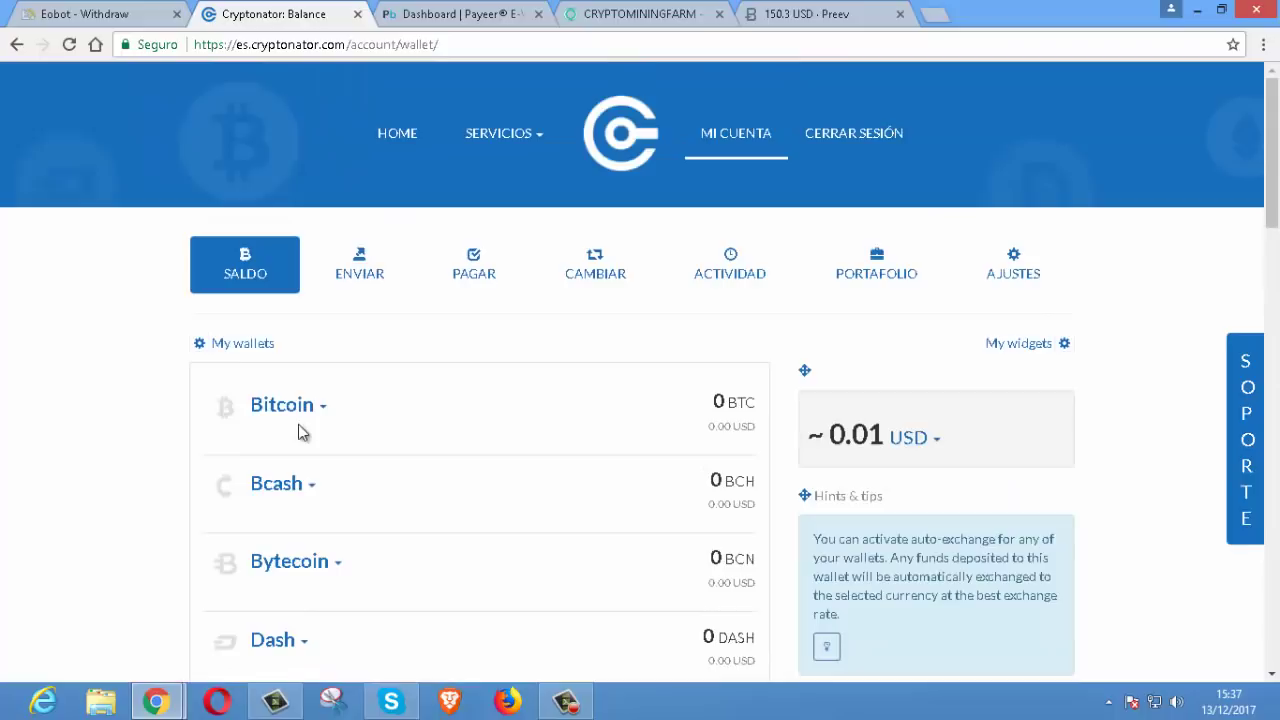
{"action": "scroll", "coordinate": [328, 400], "scroll_direction": "down", "scroll_amount": 2}
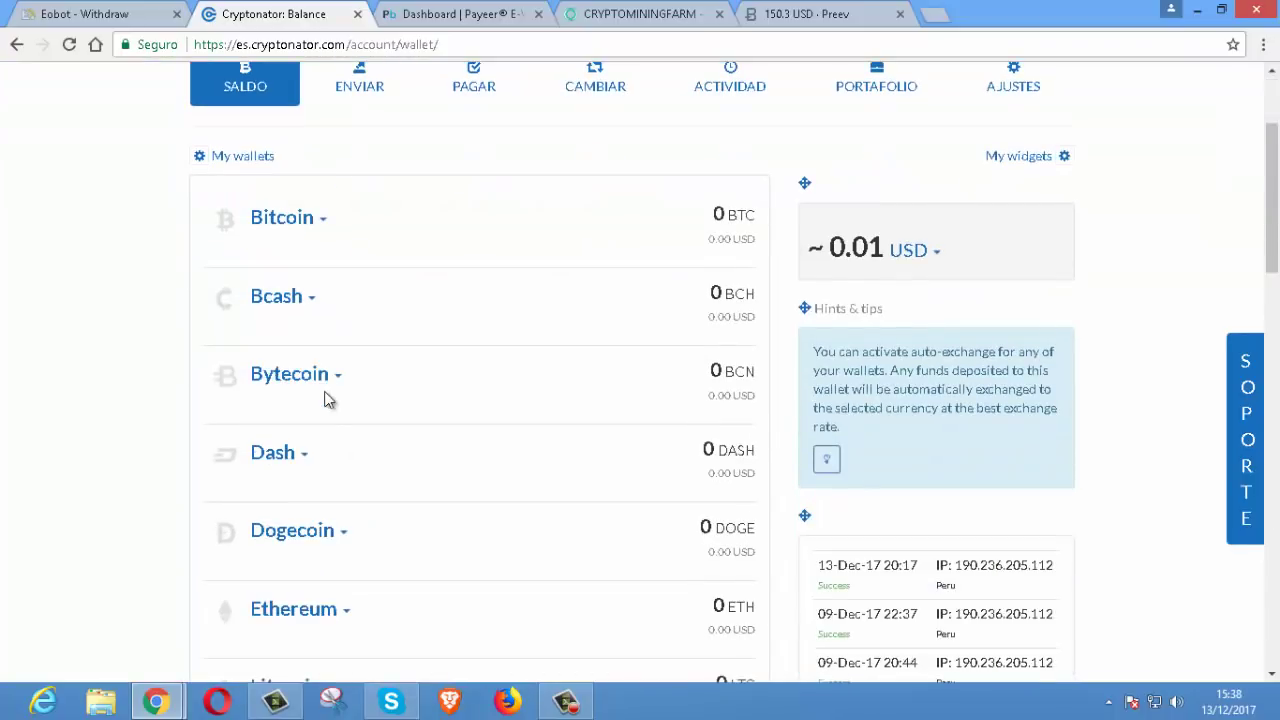
{"action": "scroll", "coordinate": [325, 440], "scroll_direction": "down", "scroll_amount": 5}
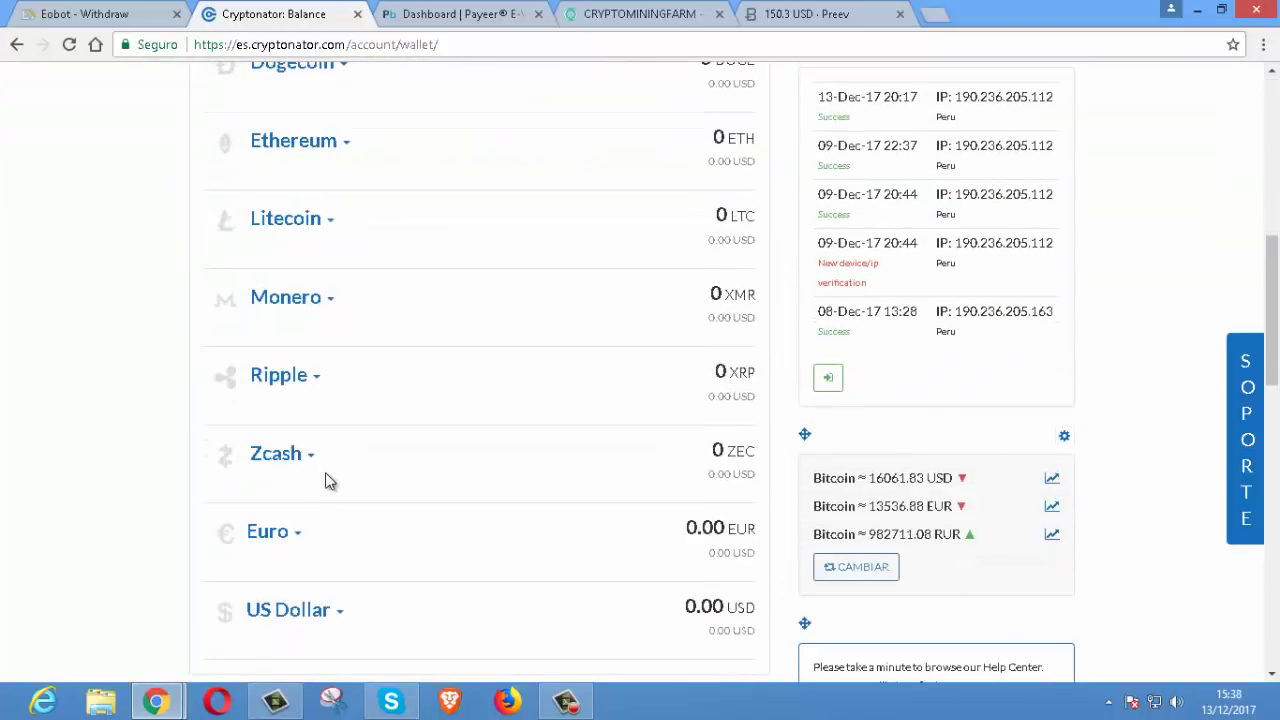
{"action": "scroll", "coordinate": [330, 480], "scroll_direction": "up", "scroll_amount": 4}
{"action": "scroll", "coordinate": [330, 482], "scroll_direction": "up", "scroll_amount": 3}
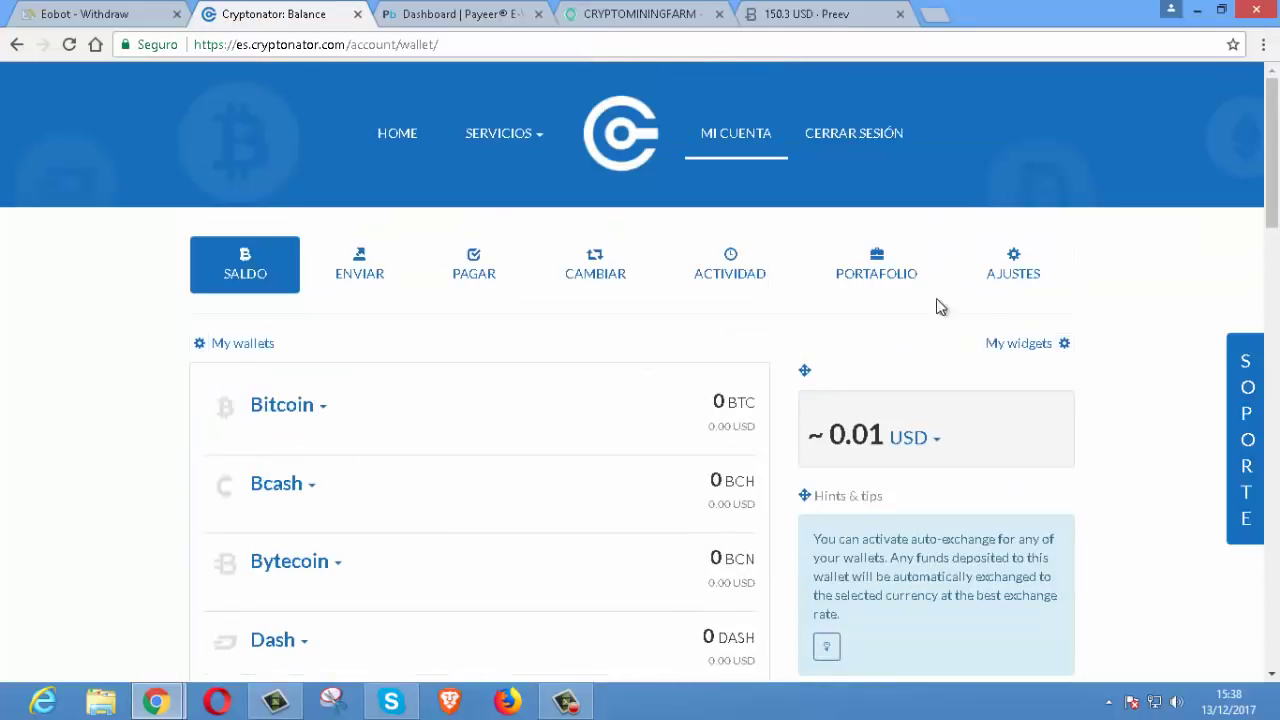
- Return to the account settings, switch the Bitcoin wallet's display off and on again, and review the remaining wallet switches
{"action": "left_click", "coordinate": [1011, 277]}
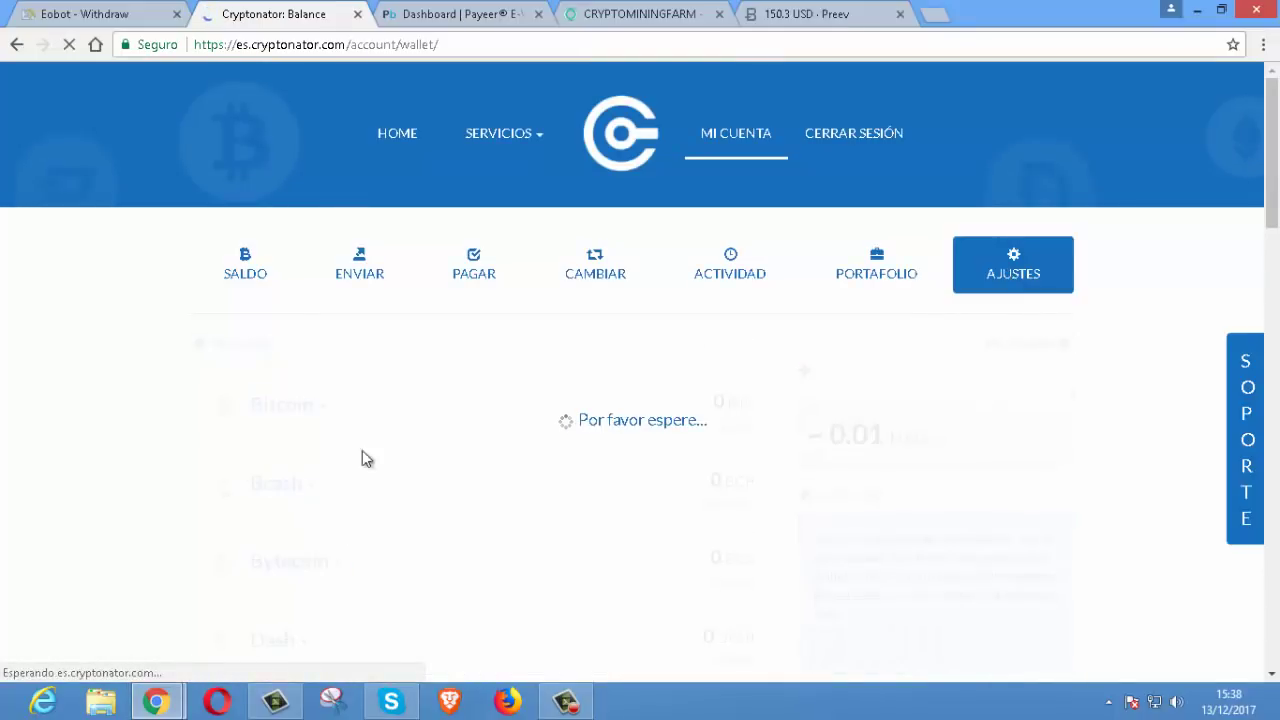
{"action": "scroll", "coordinate": [209, 535], "scroll_direction": "down", "scroll_amount": 2}
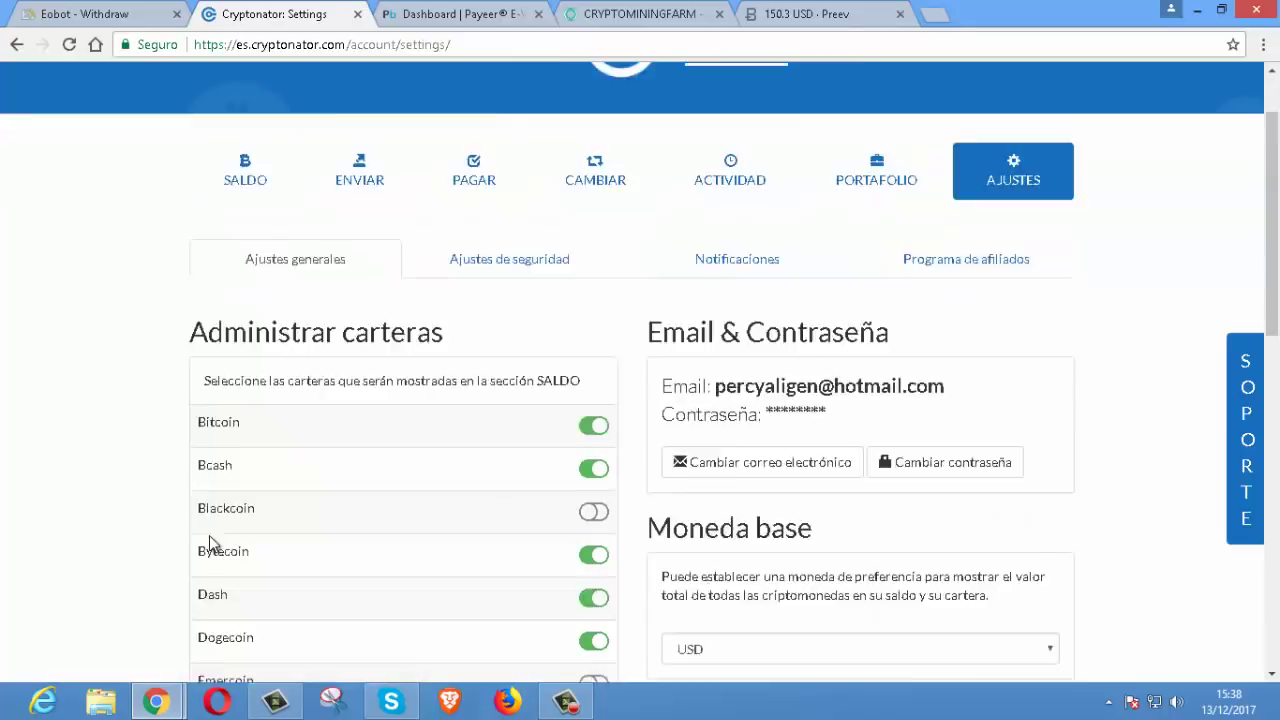
{"action": "left_click", "coordinate": [594, 340]}
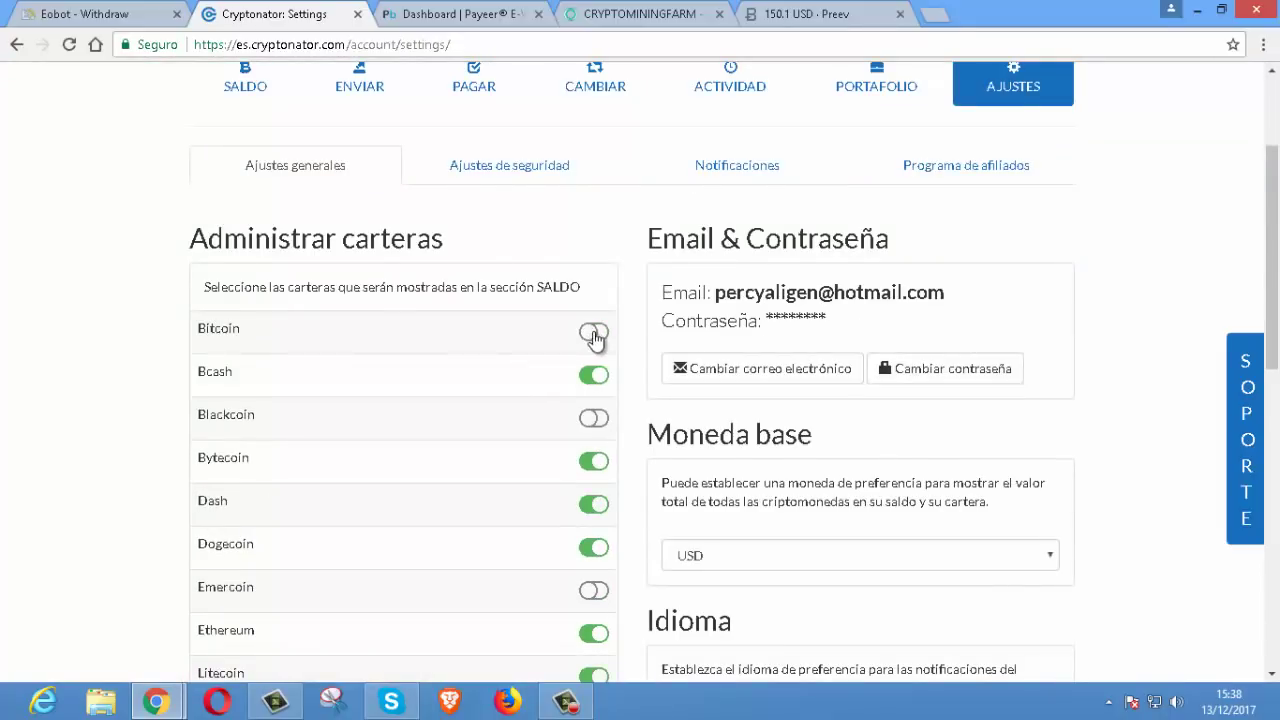
{"action": "scroll", "coordinate": [345, 547], "scroll_direction": "down", "scroll_amount": 6}
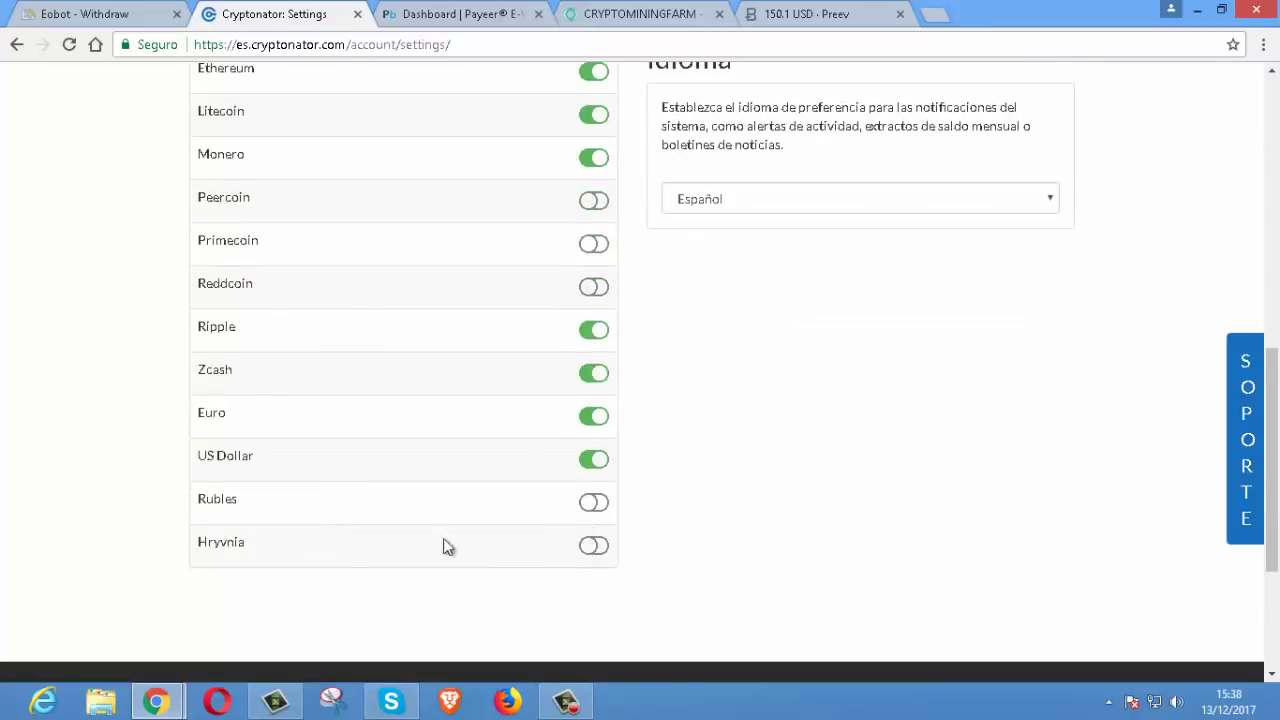
{"action": "scroll", "coordinate": [423, 517], "scroll_direction": "up", "scroll_amount": 7}
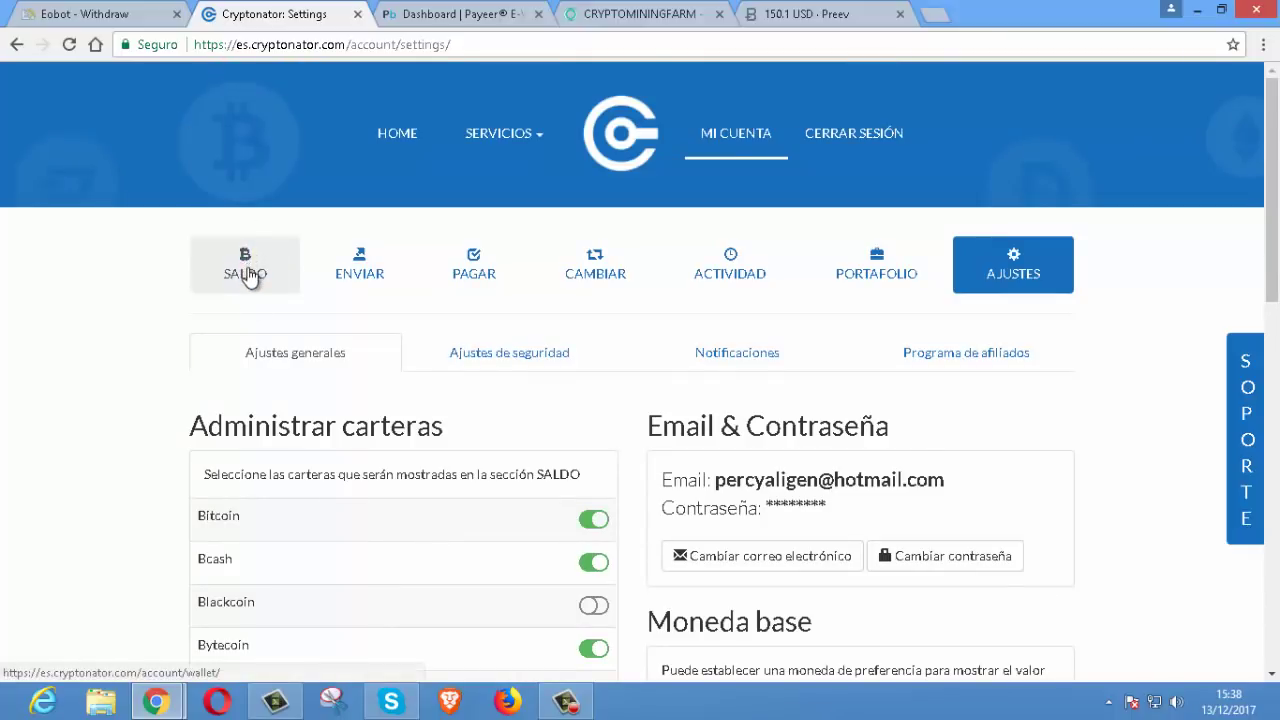
- Return to the balance page and expand the Dogecoin wallet to show its deposit addresses
{"action": "left_click", "coordinate": [250, 278]}
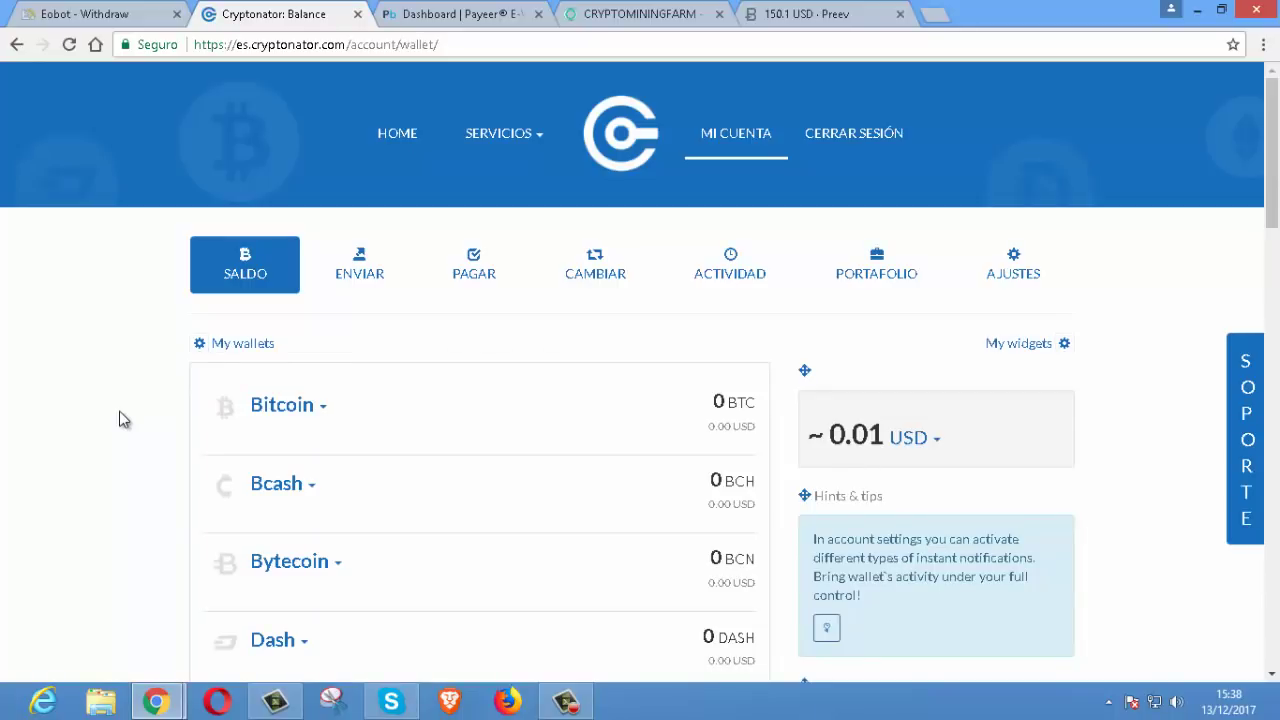
{"action": "scroll", "coordinate": [118, 419], "scroll_direction": "down", "scroll_amount": 2}
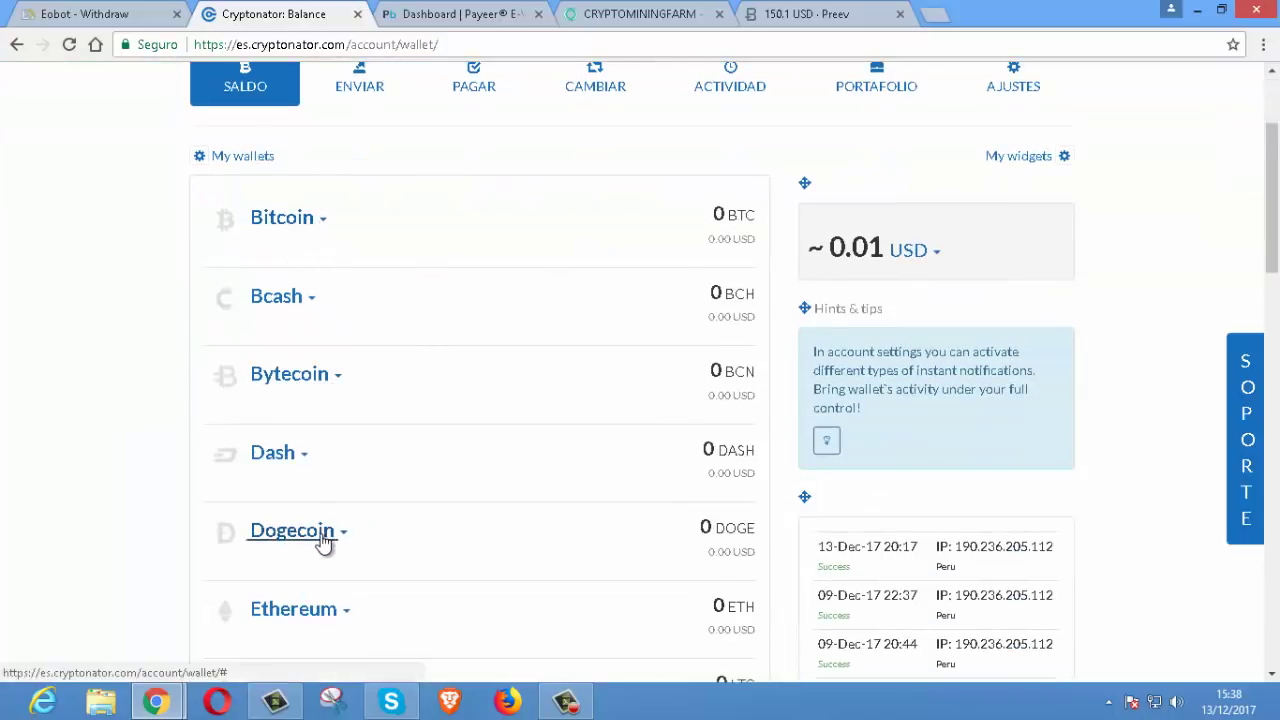
{"action": "scroll", "coordinate": [310, 515], "scroll_direction": "down", "scroll_amount": 1}
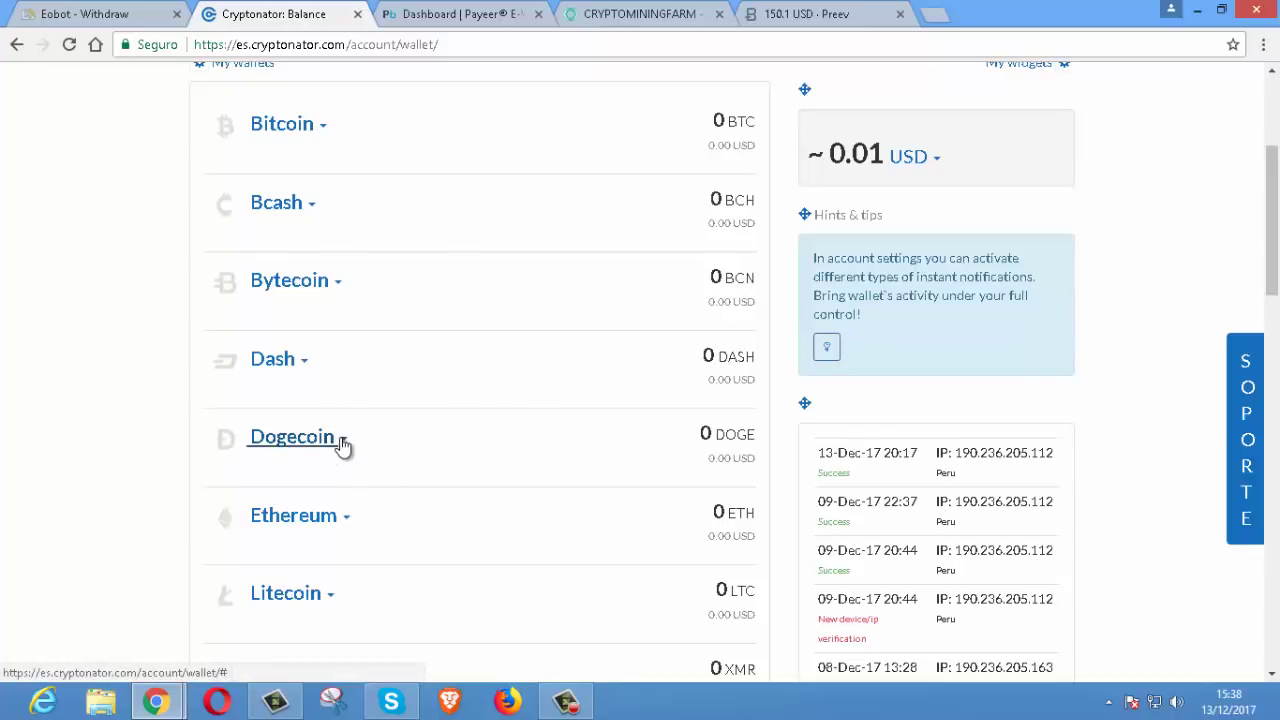
{"action": "left_click", "coordinate": [309, 449]}
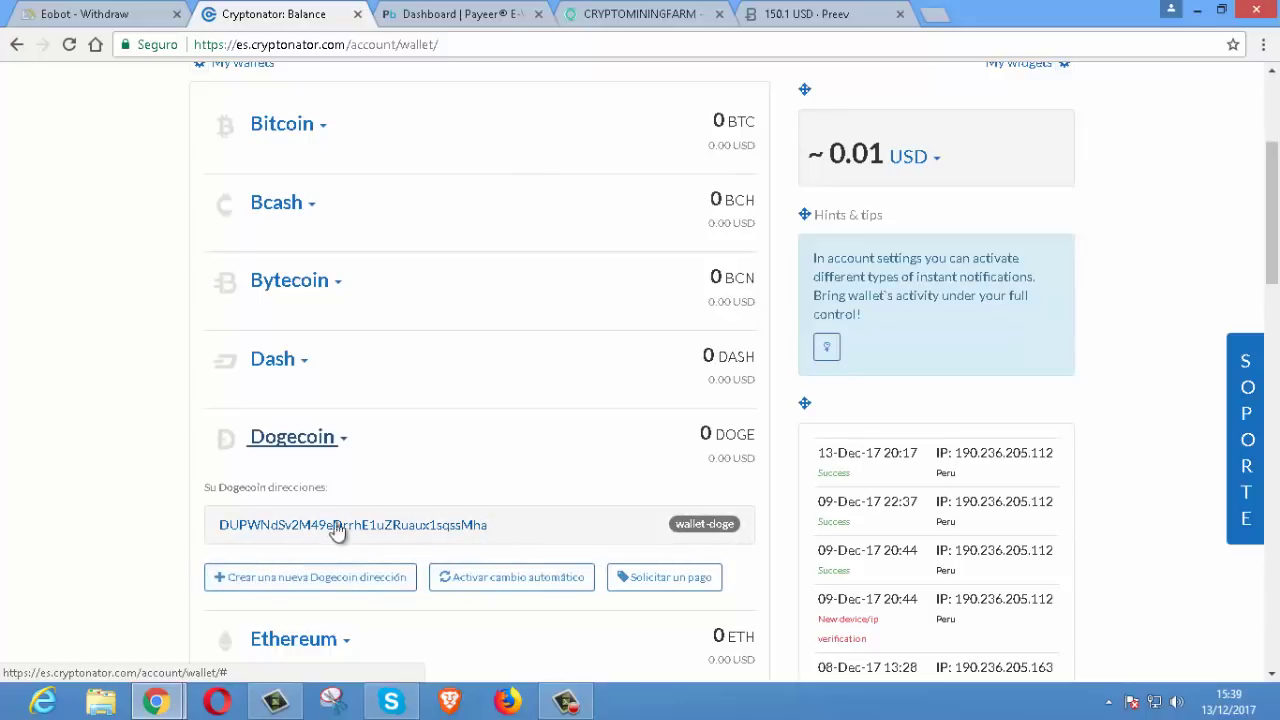
- Open the details of the wallet-doge address and copy the full Dogecoin address
{"action": "left_click", "coordinate": [508, 533]}
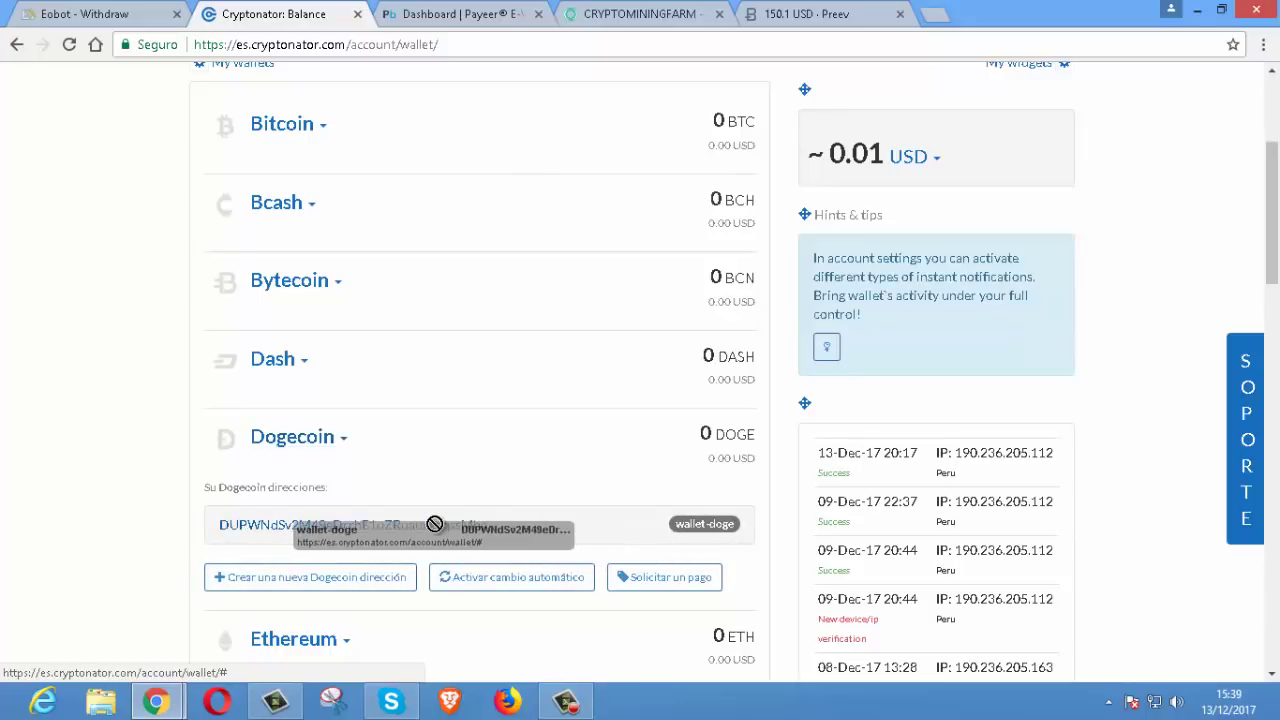
{"action": "left_click", "coordinate": [470, 530]}
{"action": "left_click_drag", "start_coordinate": [405, 428], "coordinate": [820, 420]}
{"action": "right_click", "coordinate": [788, 415]}
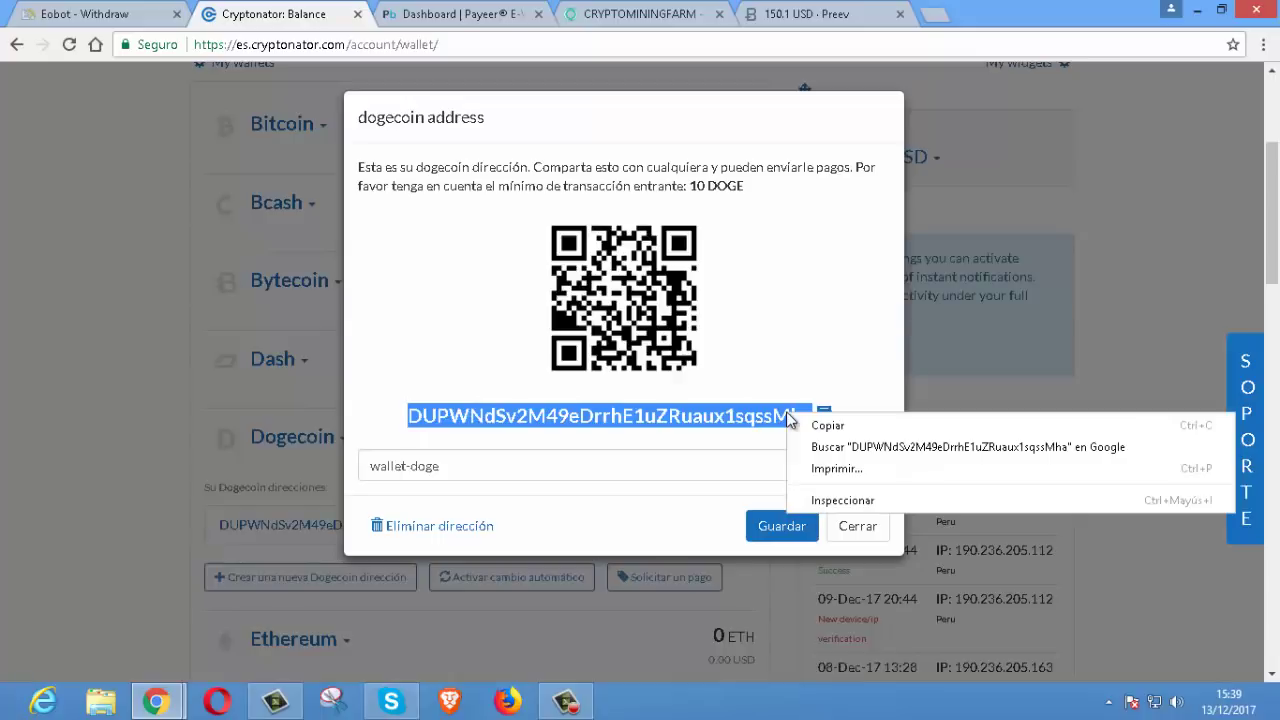
{"action": "left_click", "coordinate": [806, 426]}
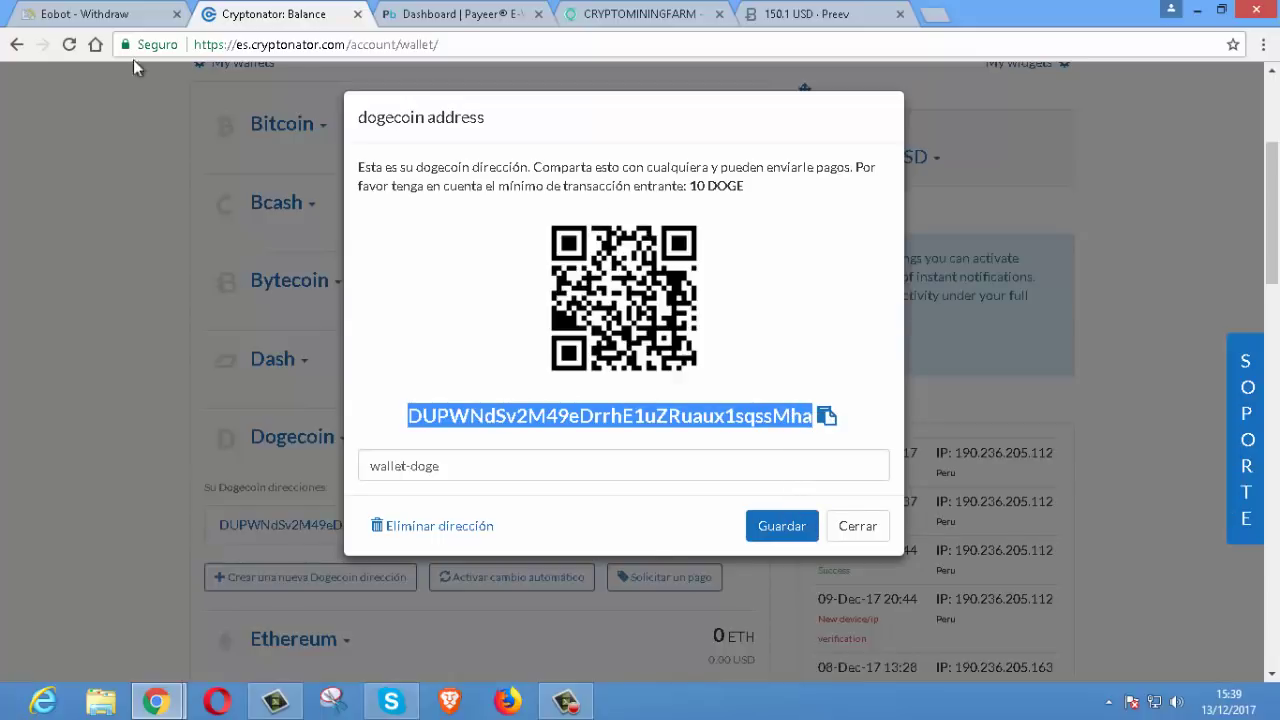
- Check the DOGE address field on the Eobot withdrawal page against the Dogecoin address shown in Cryptonator
{"action": "left_click", "coordinate": [97, 17]}
{"action": "scroll", "coordinate": [445, 502], "scroll_direction": "down", "scroll_amount": 4}
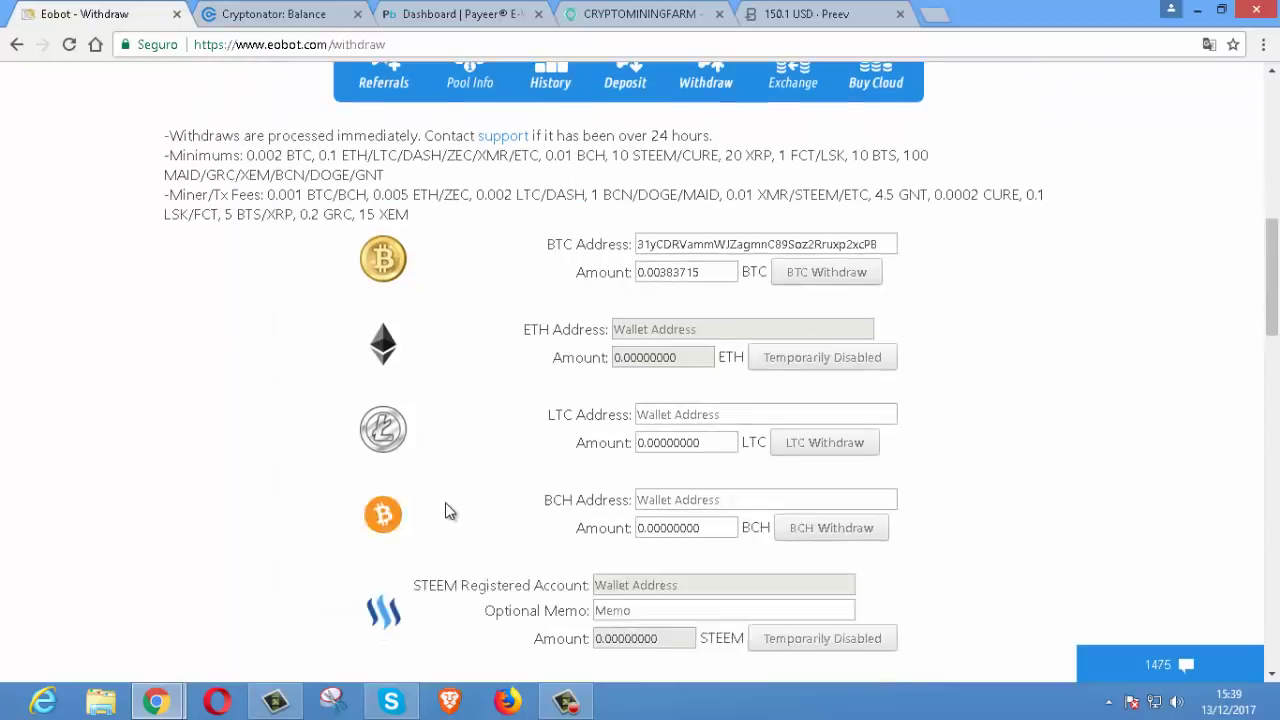
{"action": "scroll", "coordinate": [447, 503], "scroll_direction": "down", "scroll_amount": 1}
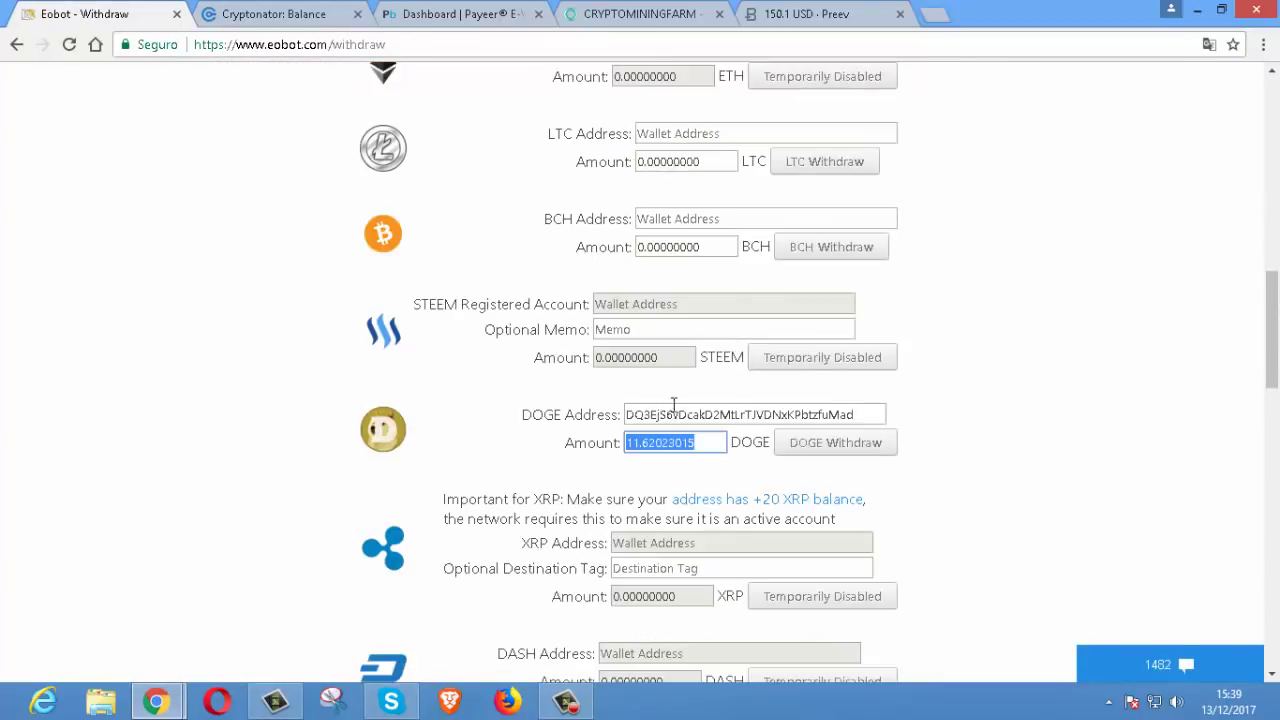
{"action": "left_click", "coordinate": [305, 13]}
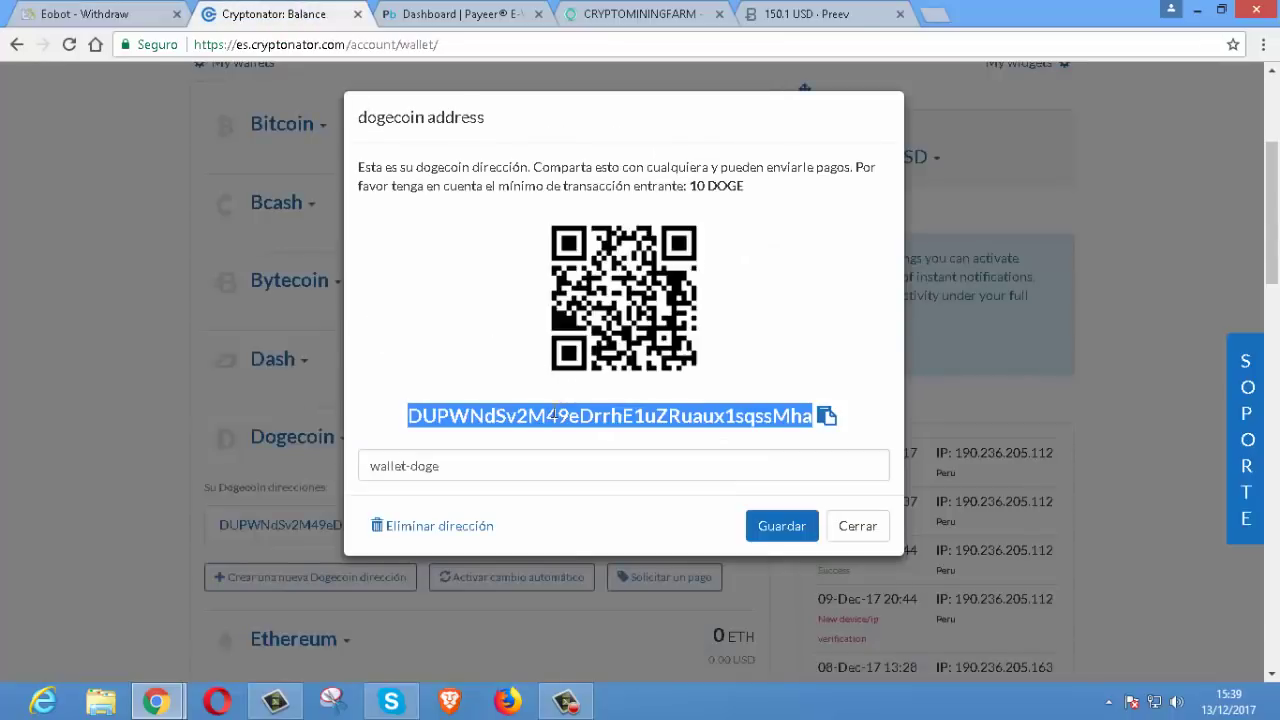
- Switch to the Eobot withdrawal page and select the whole address in the DOGE address field
{"action": "left_click", "coordinate": [120, 13]}
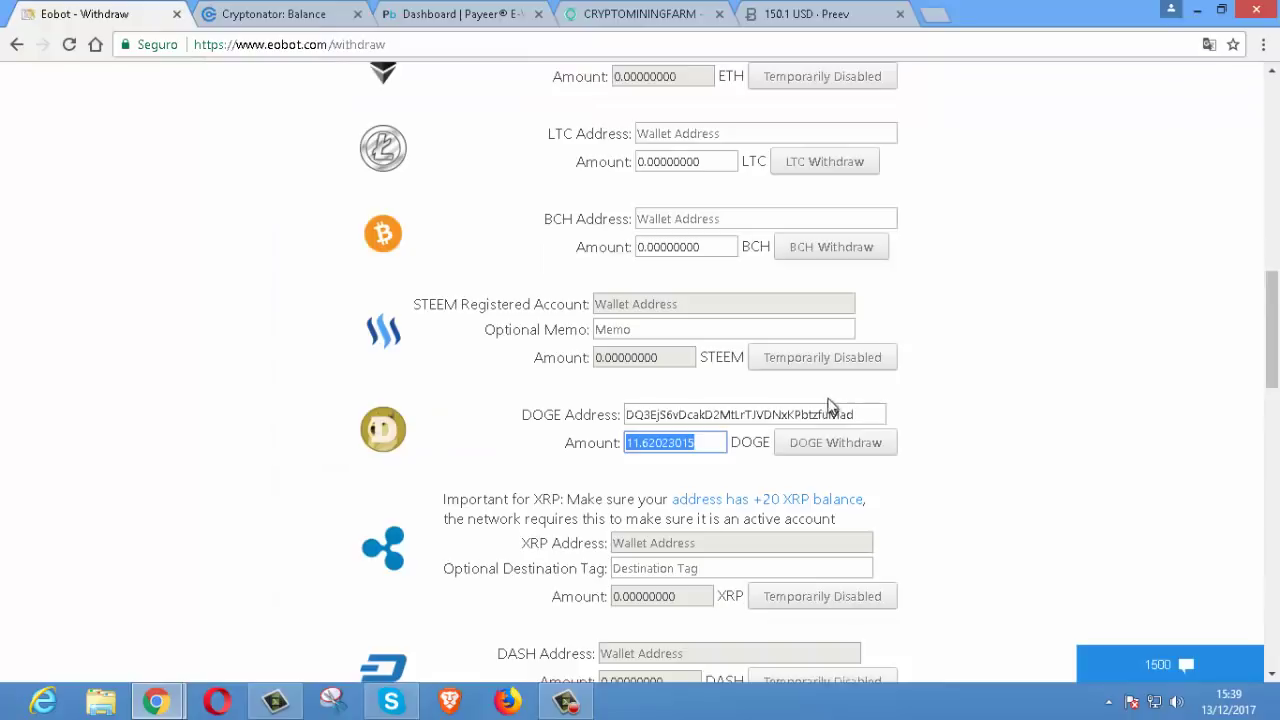
{"action": "left_click_drag", "start_coordinate": [866, 412], "coordinate": [636, 404]}
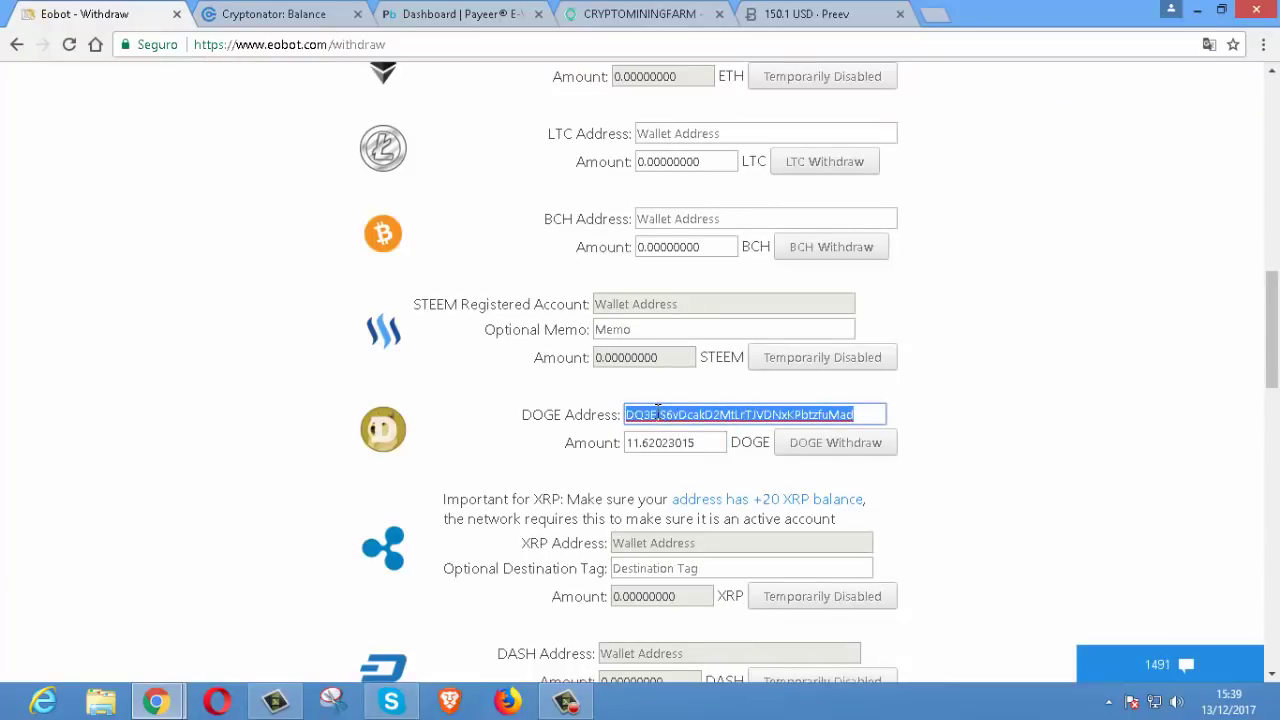
- Return to Cryptonator, close the Dogecoin address details and collapse the Dogecoin wallet
{"action": "left_click", "coordinate": [296, 13]}
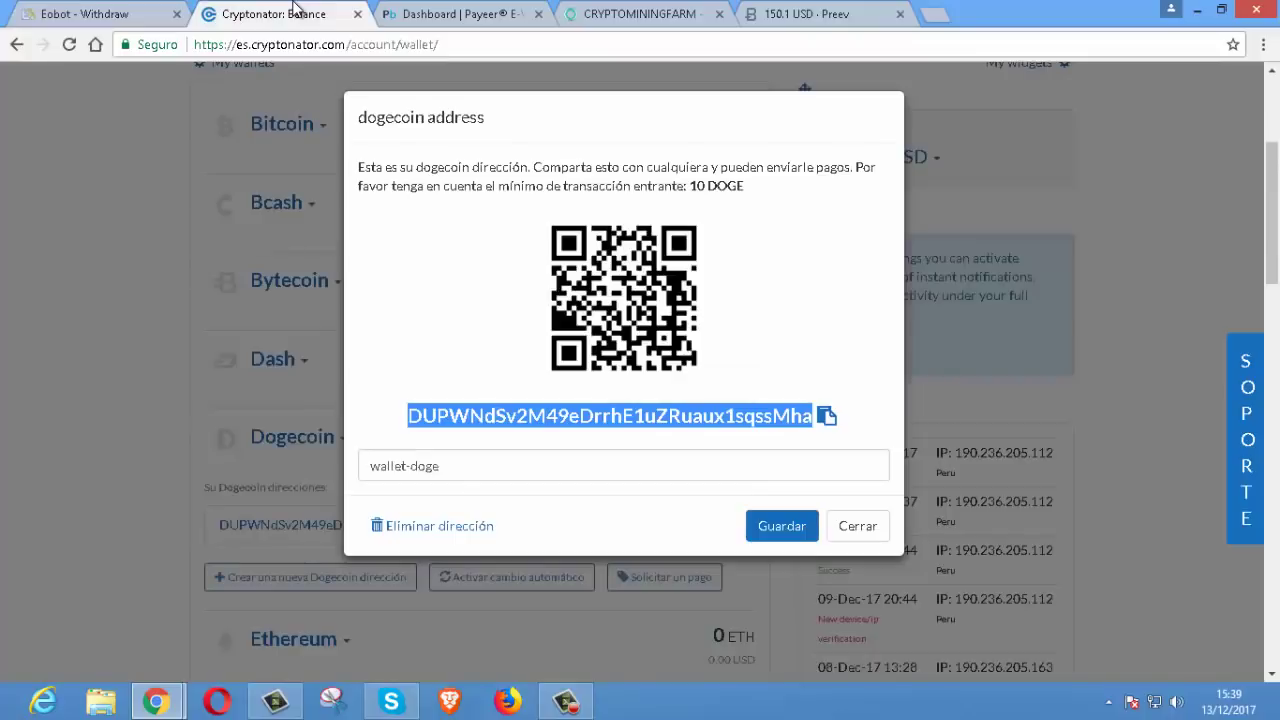
{"action": "left_click", "coordinate": [857, 536]}
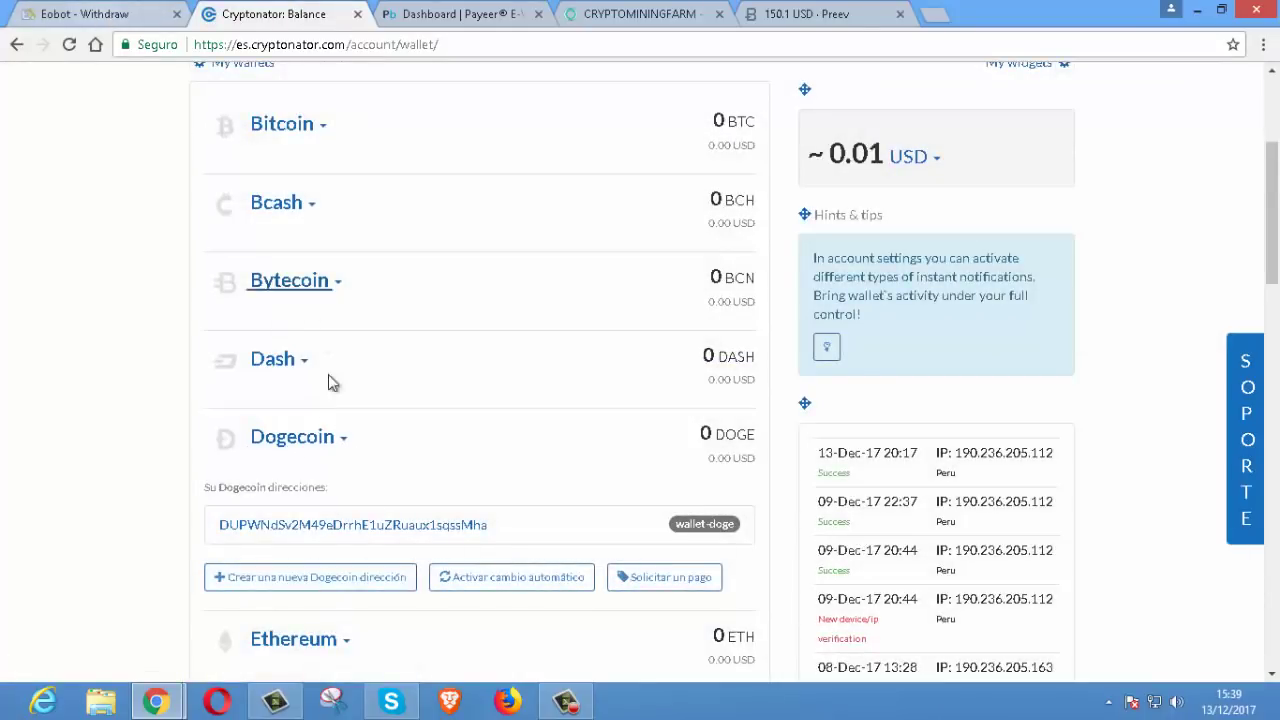
{"action": "left_click", "coordinate": [320, 447]}
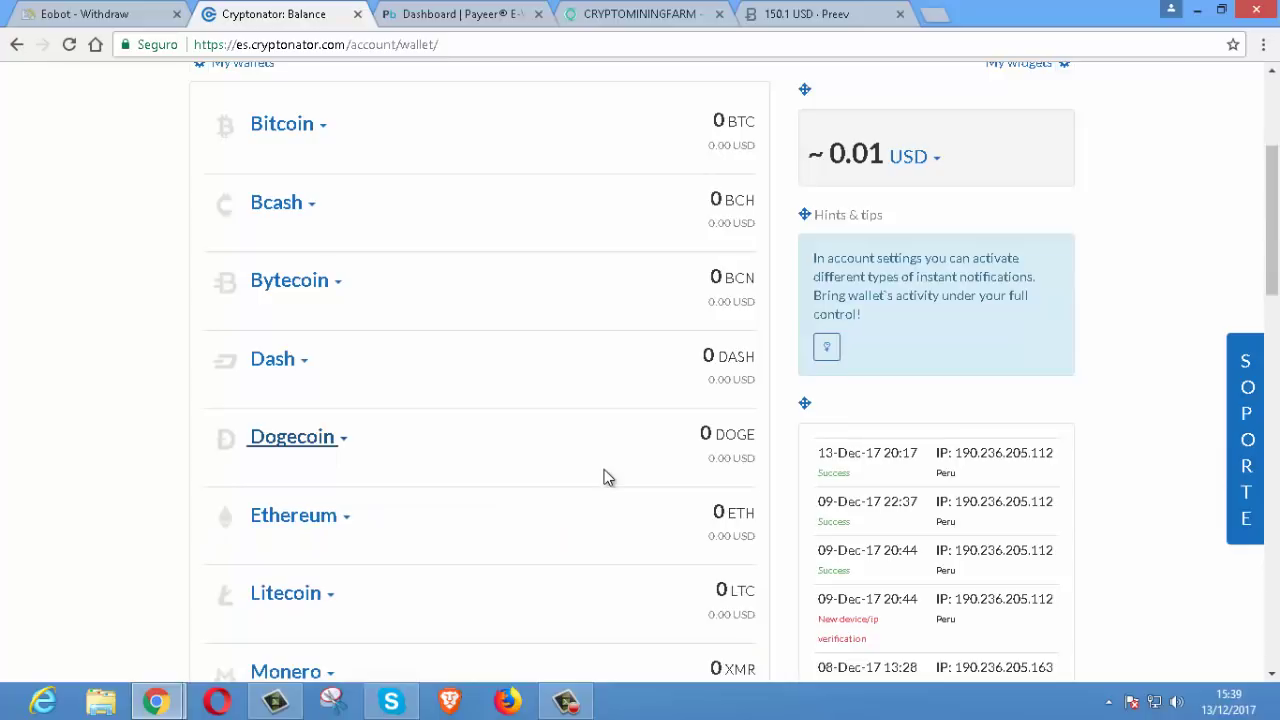
- Open the currency exchange page and set it to sell Dogecoin and buy US Dollar
{"action": "scroll", "coordinate": [605, 477], "scroll_direction": "up", "scroll_amount": 3}
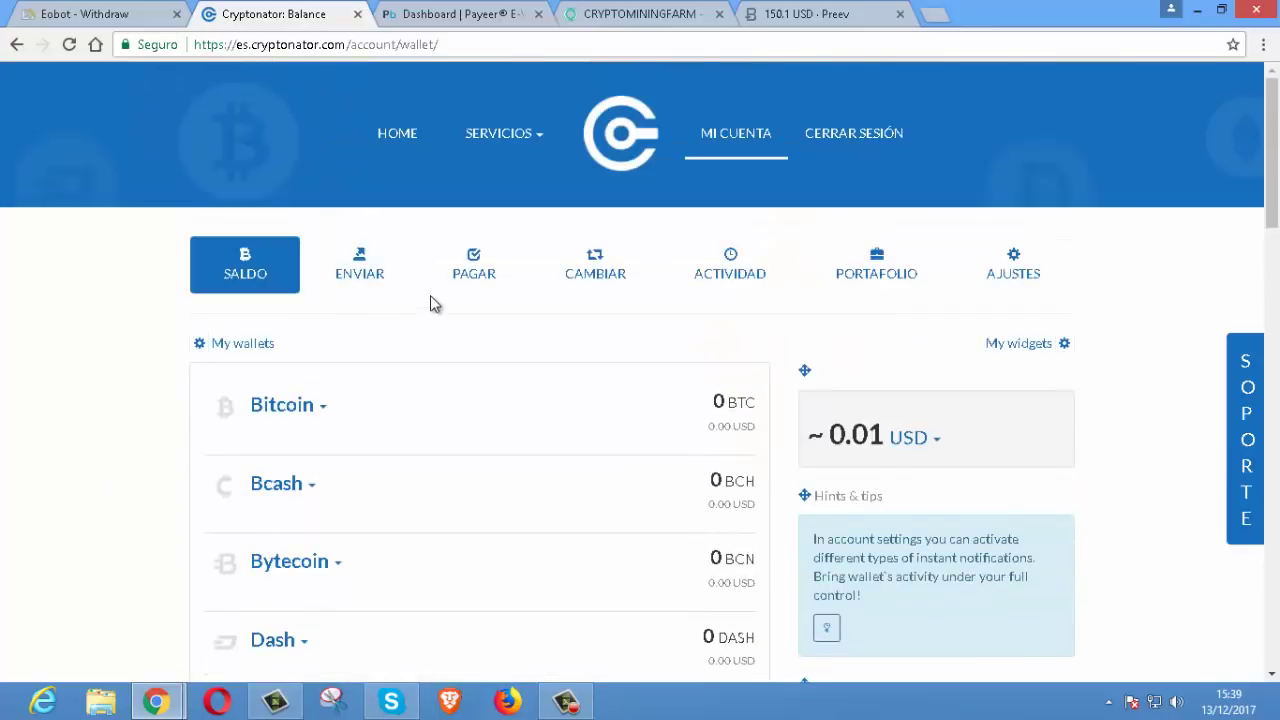
{"action": "left_click", "coordinate": [595, 278]}
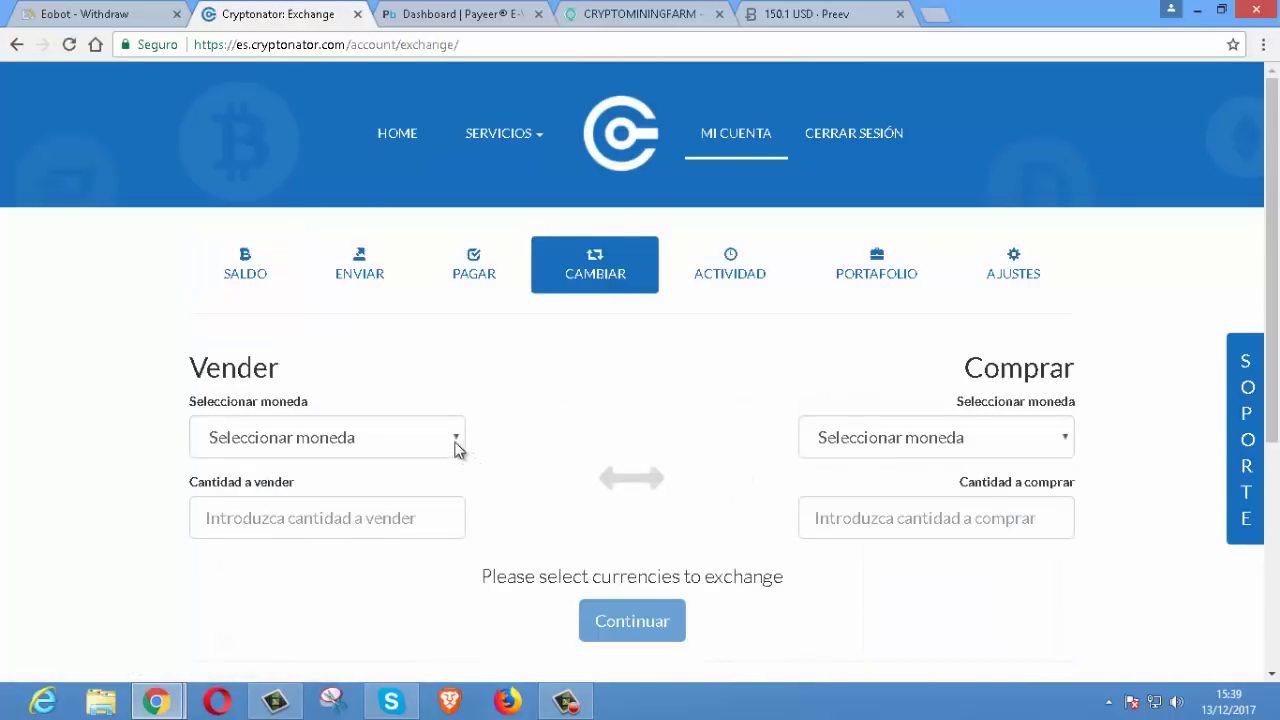
{"action": "left_click", "coordinate": [457, 445]}
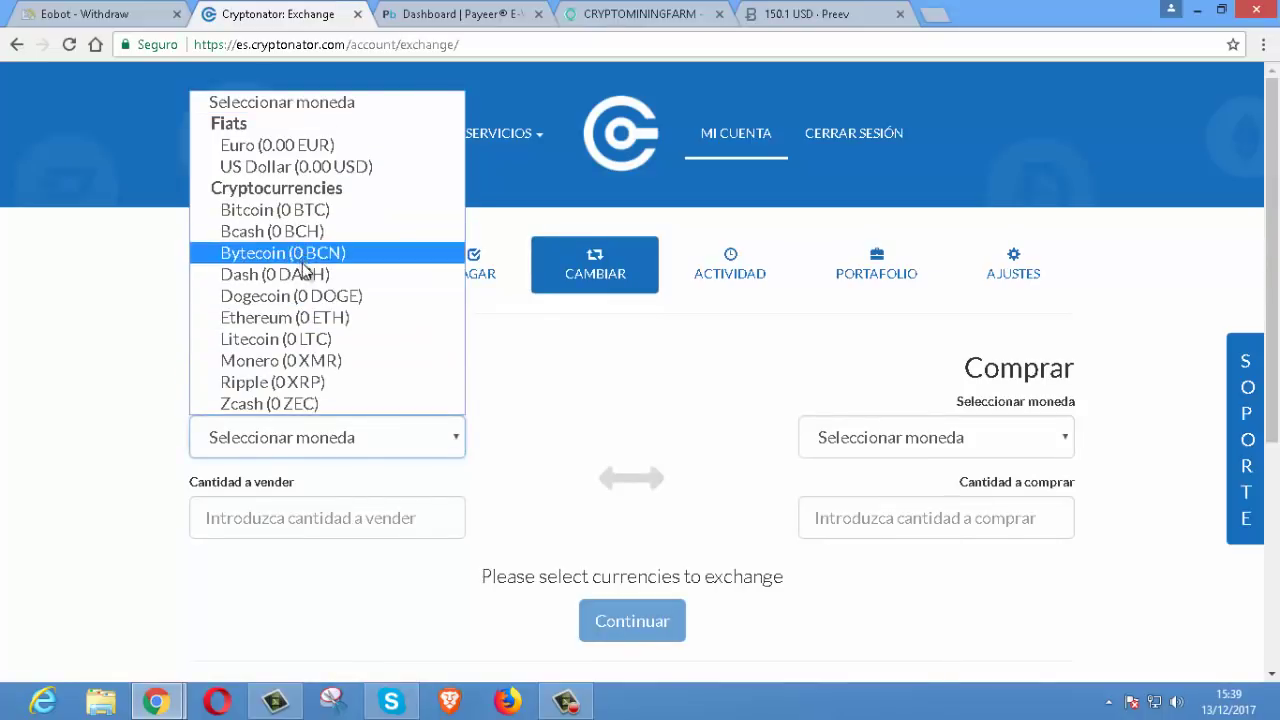
{"action": "left_click", "coordinate": [301, 297]}
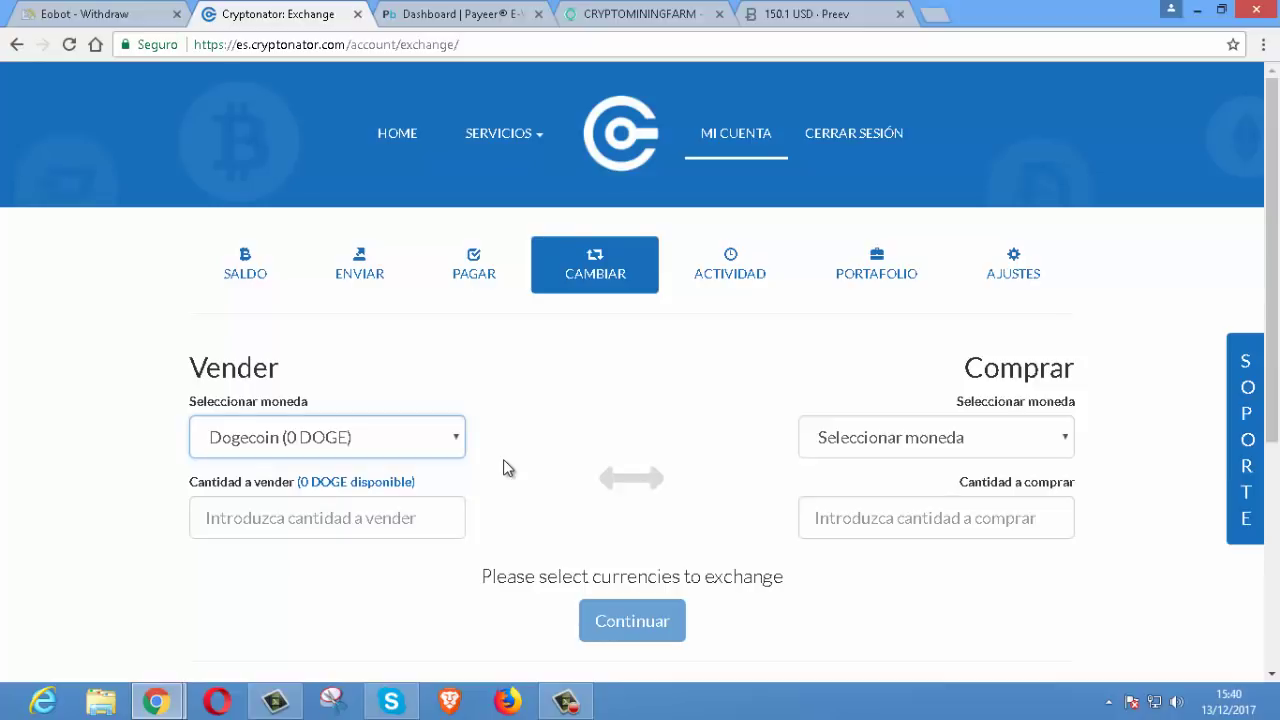
{"action": "scroll", "coordinate": [386, 550], "scroll_direction": "down", "scroll_amount": 1}
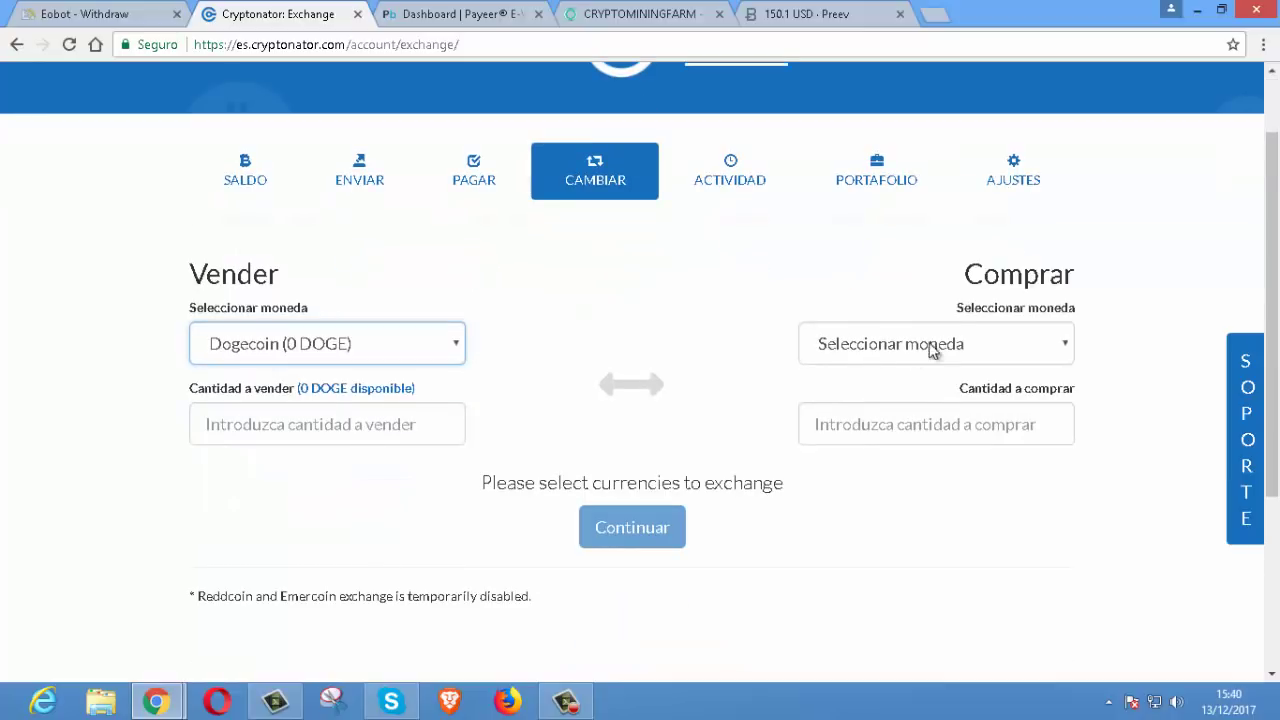
{"action": "left_click", "coordinate": [1066, 346]}
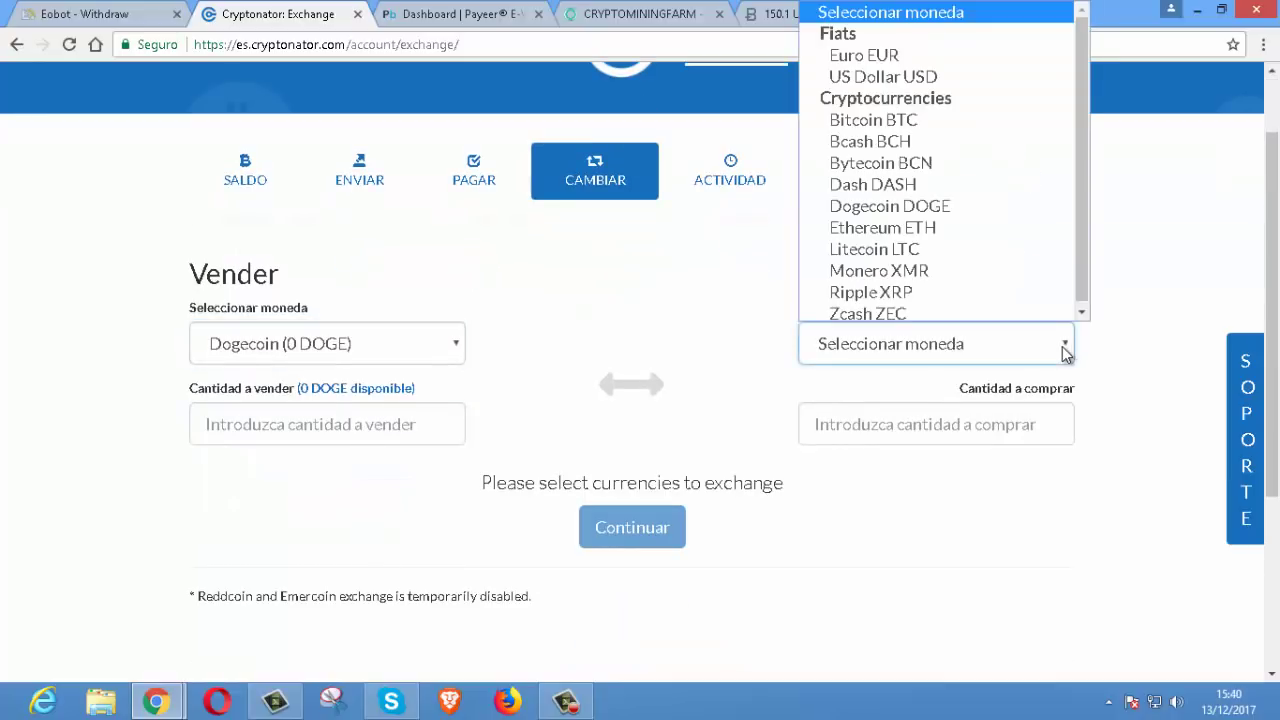
{"action": "left_click", "coordinate": [896, 76]}
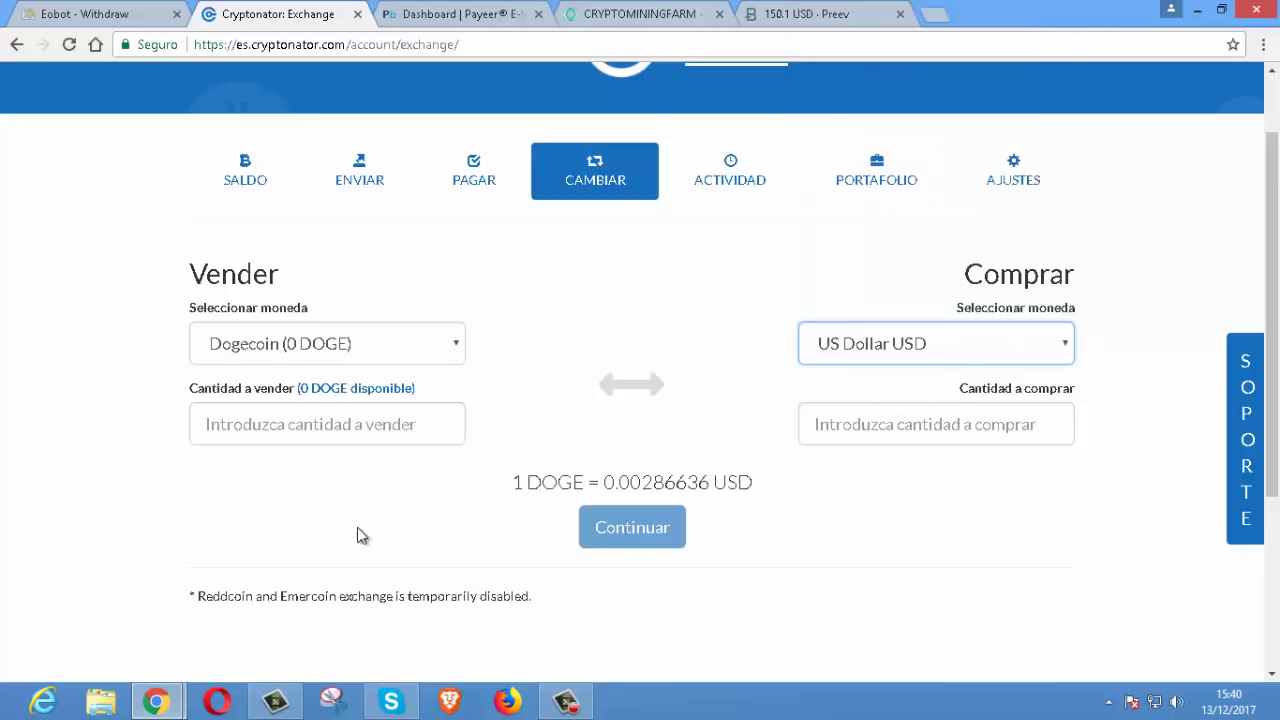
- Enter 1000 as the amount of Dogecoin to sell and review its conversion to US dollars
{"action": "left_click", "coordinate": [297, 424]}
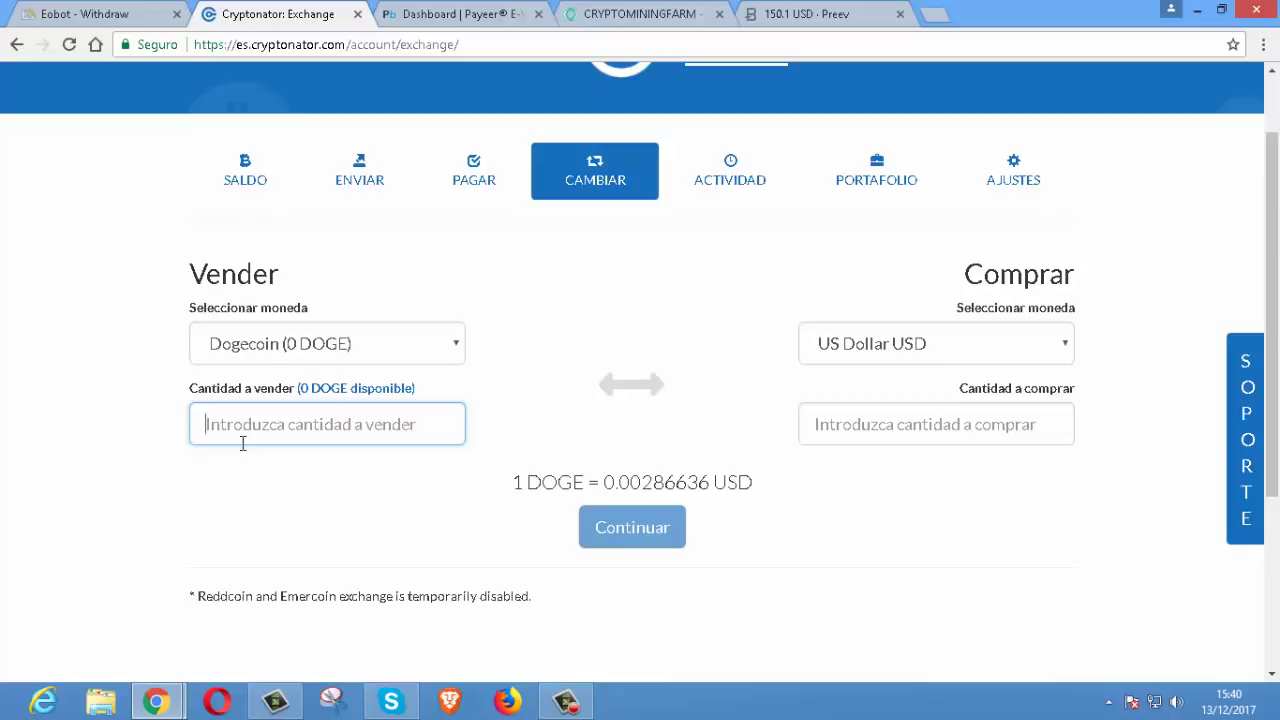
{"action": "type", "text": "1000"}
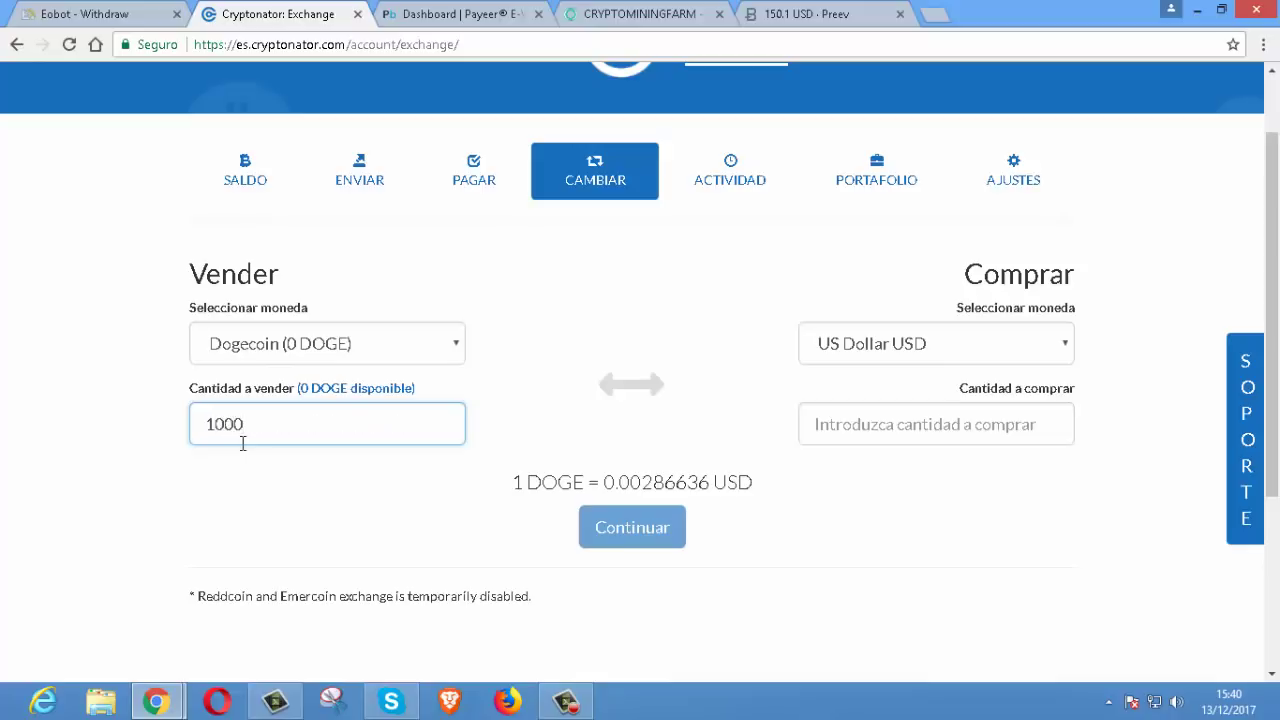
{"action": "left_click", "coordinate": [381, 526]}
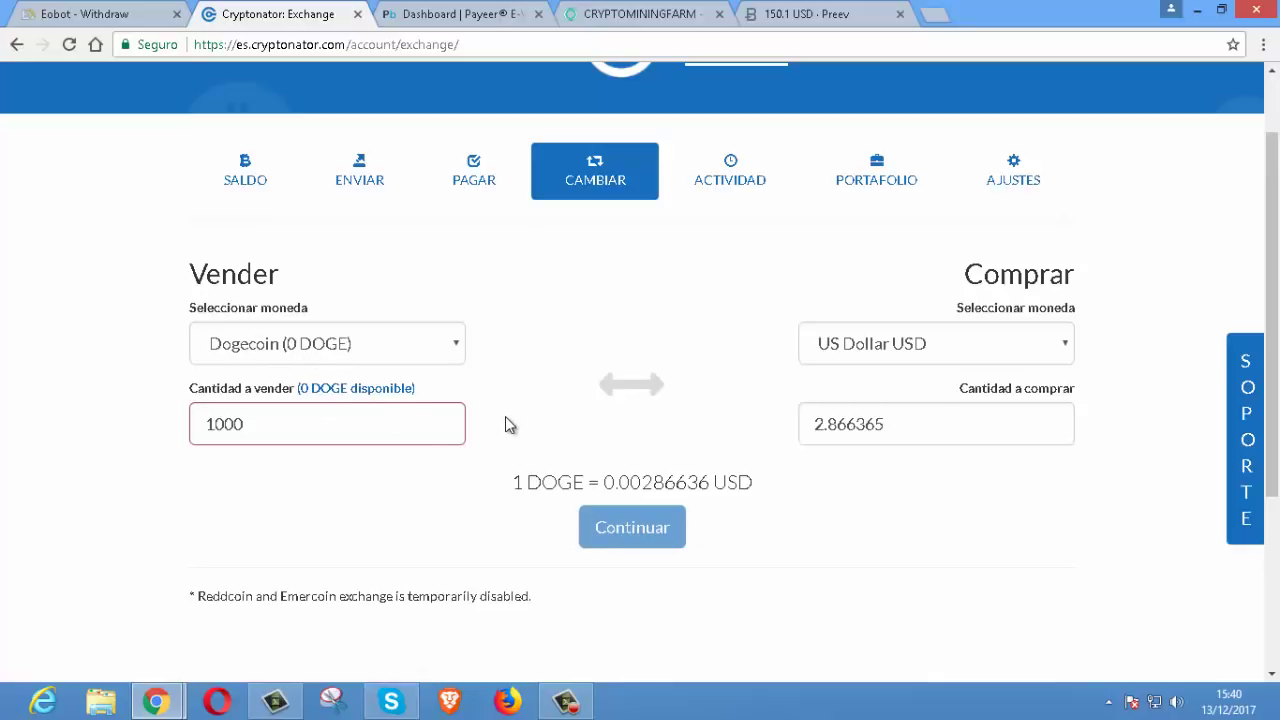
{"action": "scroll", "coordinate": [505, 417], "scroll_direction": "up", "scroll_amount": 1}
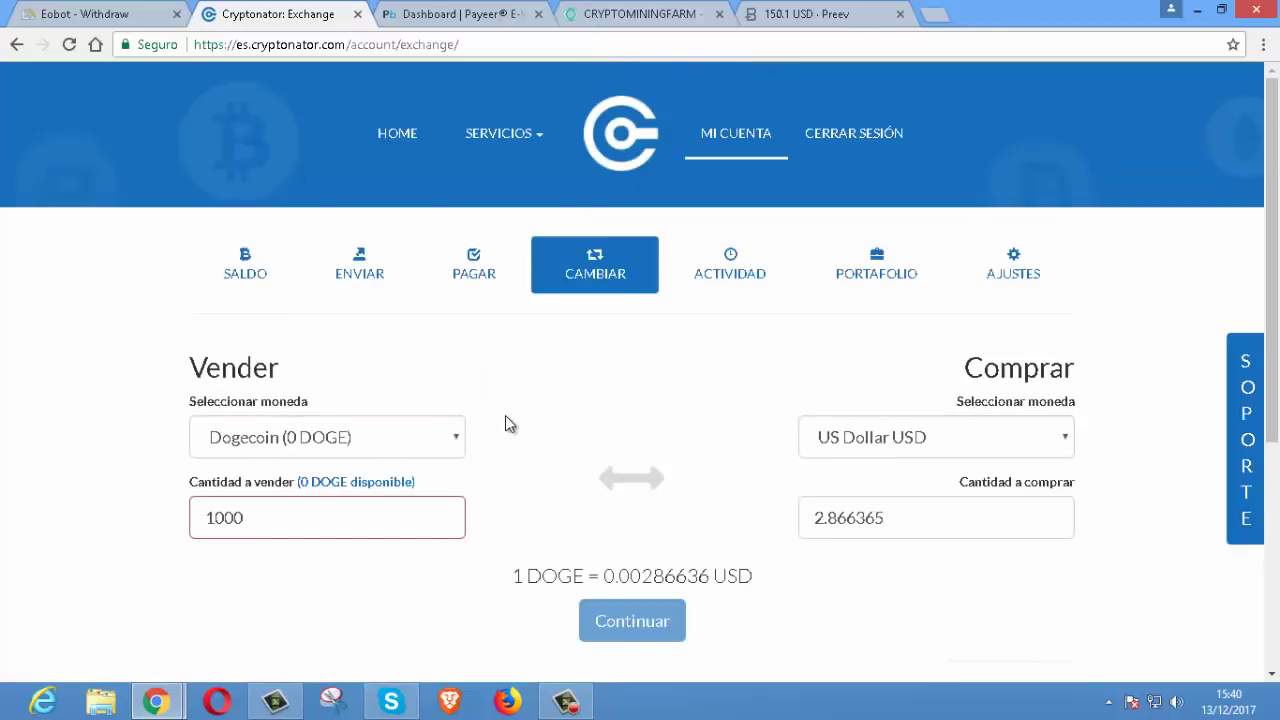
{"action": "scroll", "coordinate": [505, 415], "scroll_direction": "down", "scroll_amount": 1}
{"action": "scroll", "coordinate": [505, 415], "scroll_direction": "up", "scroll_amount": 1}
- Return to the balance page and look through the wallet list down to the US Dollar wallet
{"action": "left_click", "coordinate": [245, 284]}
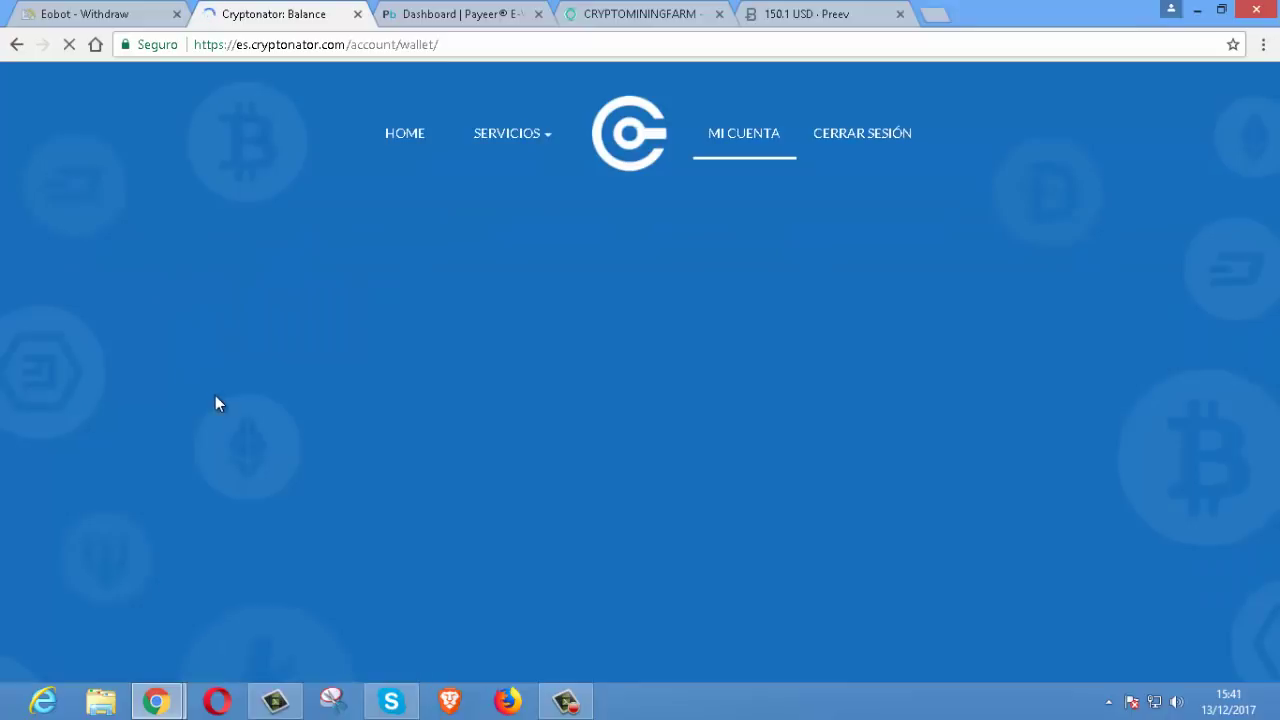
{"action": "scroll", "coordinate": [217, 403], "scroll_direction": "down", "scroll_amount": 7}
{"action": "scroll", "coordinate": [230, 410], "scroll_direction": "down", "scroll_amount": 1}
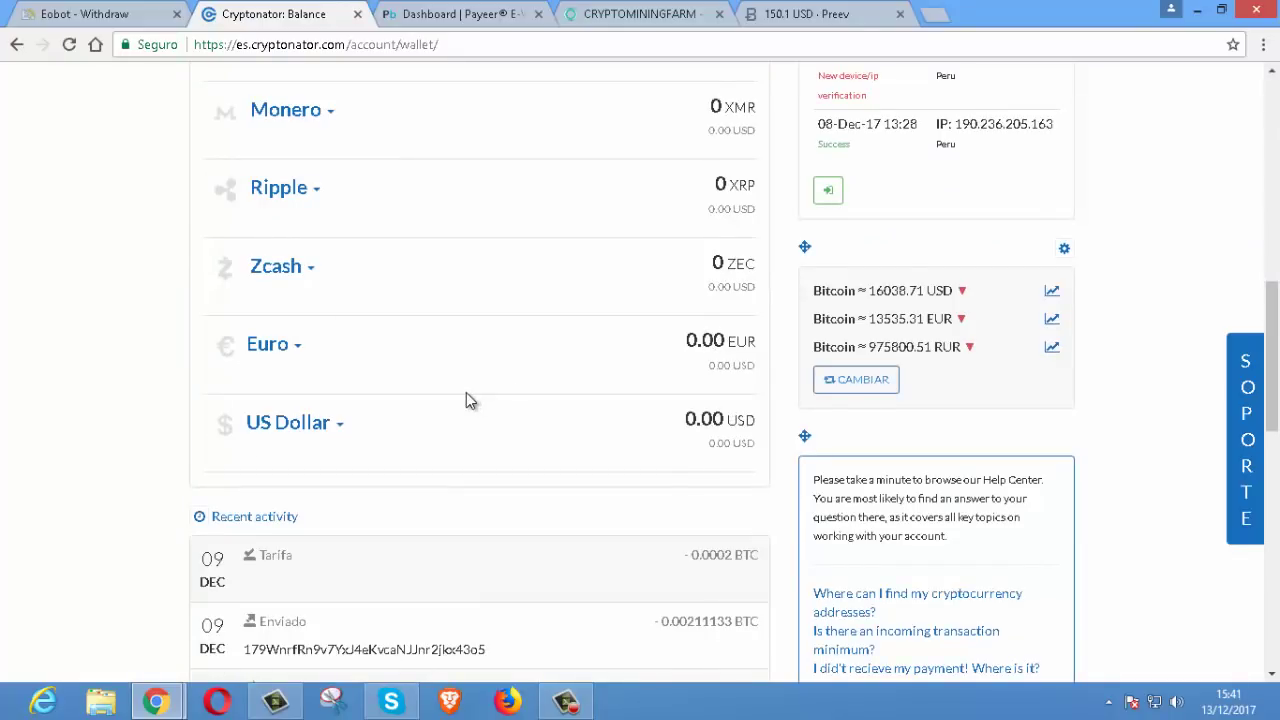
{"action": "scroll", "coordinate": [466, 398], "scroll_direction": "up", "scroll_amount": 8}
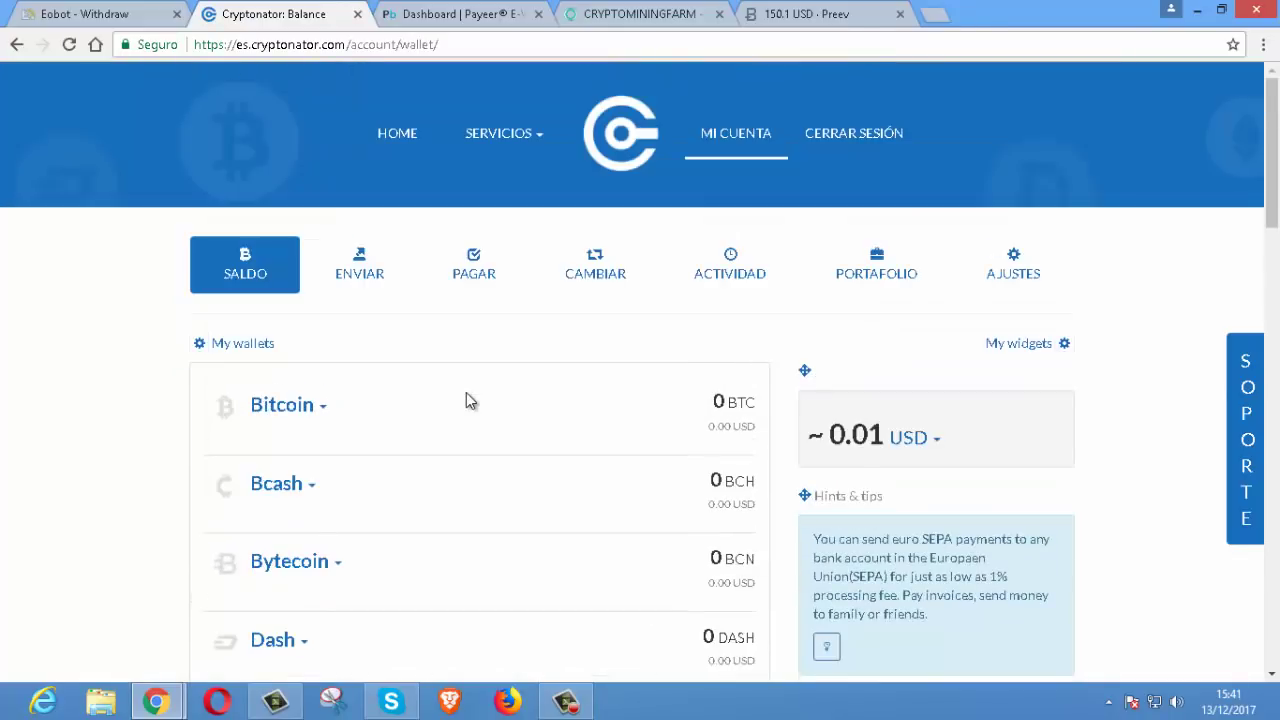
- Open the send page and choose US Dollar USD as the currency
{"action": "left_click", "coordinate": [362, 273]}
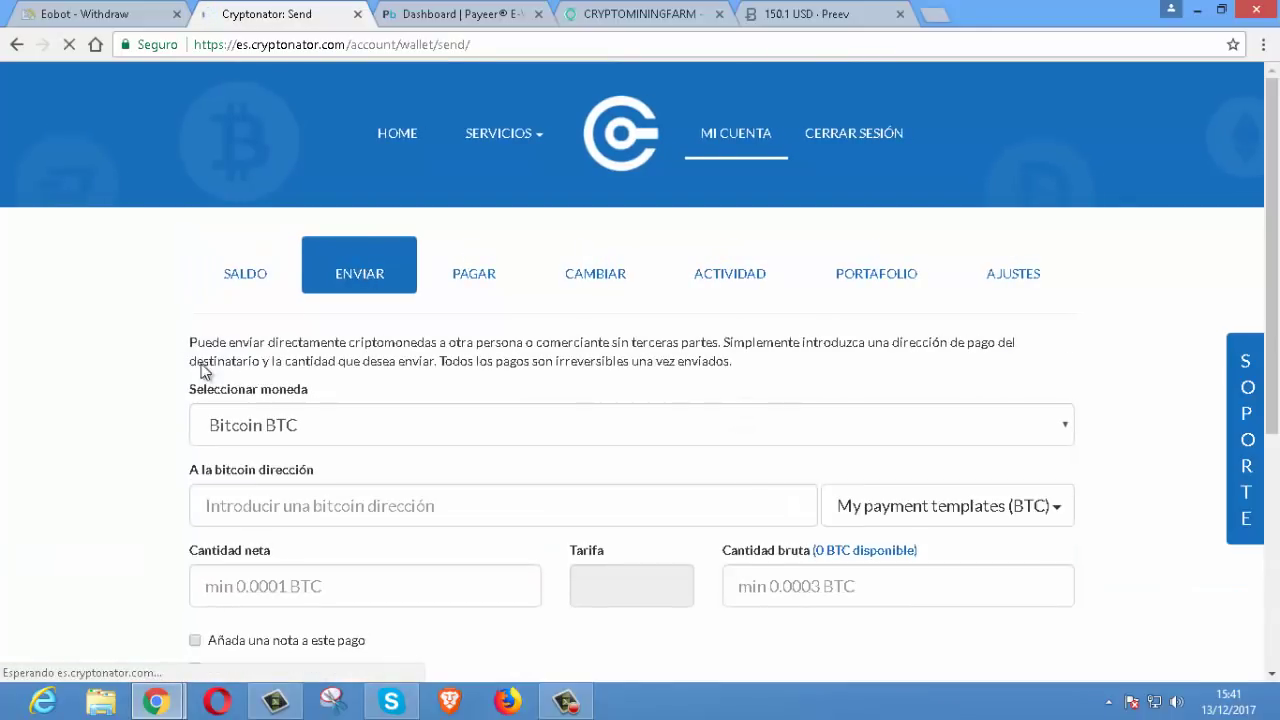
{"action": "scroll", "coordinate": [118, 400], "scroll_direction": "down", "scroll_amount": 2}
{"action": "left_click", "coordinate": [644, 248]}
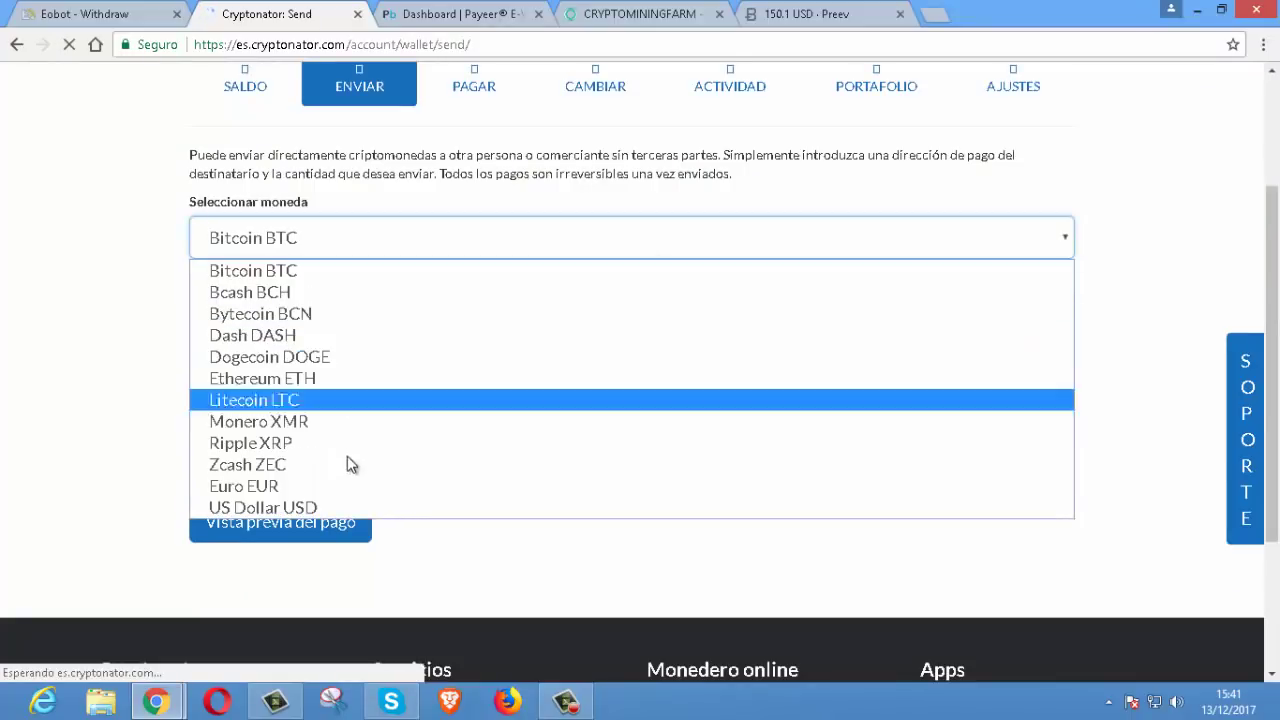
{"action": "left_click", "coordinate": [333, 507]}
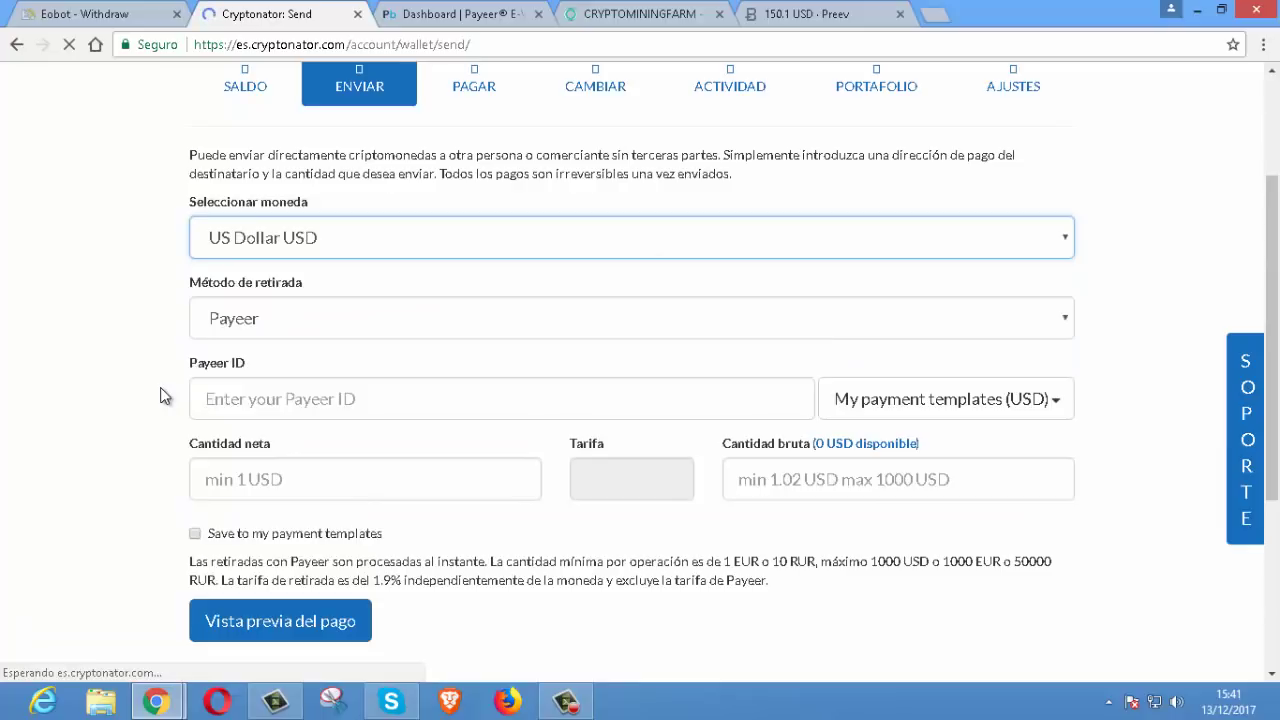
- Check which withdrawal methods are offered for US Dollar and keep Payeer selected
{"action": "left_click", "coordinate": [1061, 318]}
{"action": "left_click", "coordinate": [1061, 318]}
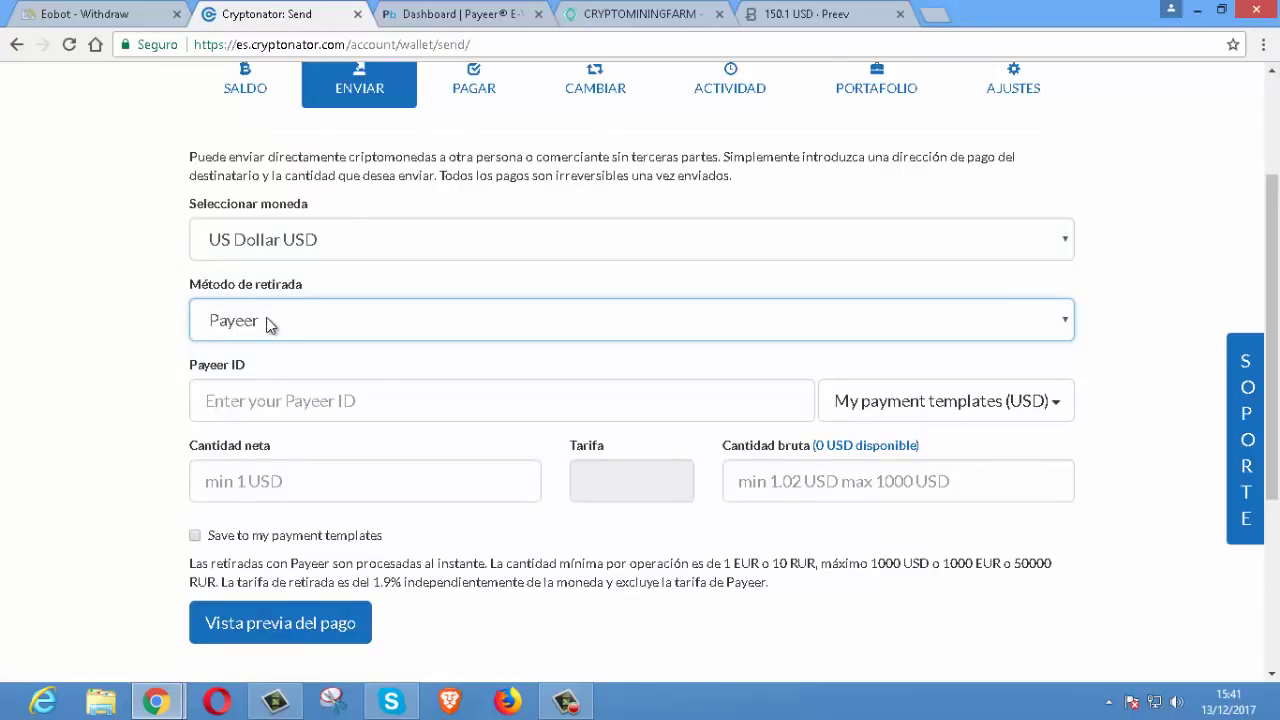
{"action": "left_click", "coordinate": [262, 328]}
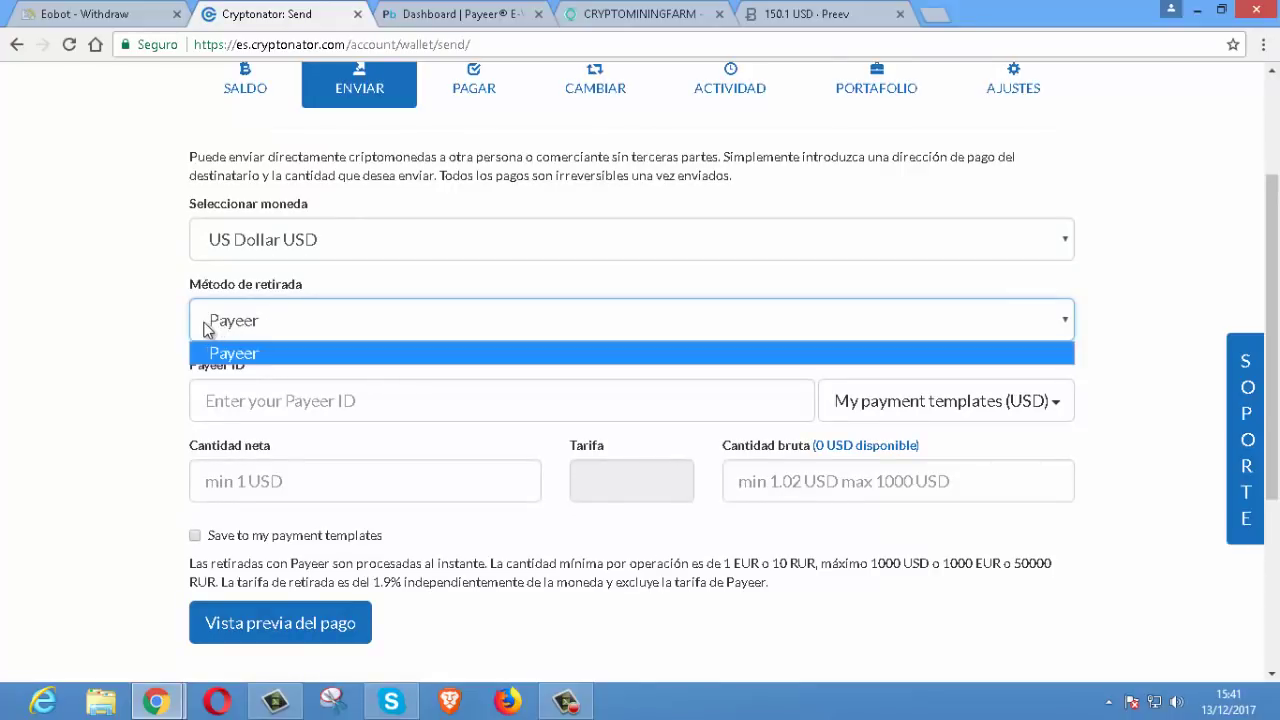
{"action": "left_click", "coordinate": [166, 340]}
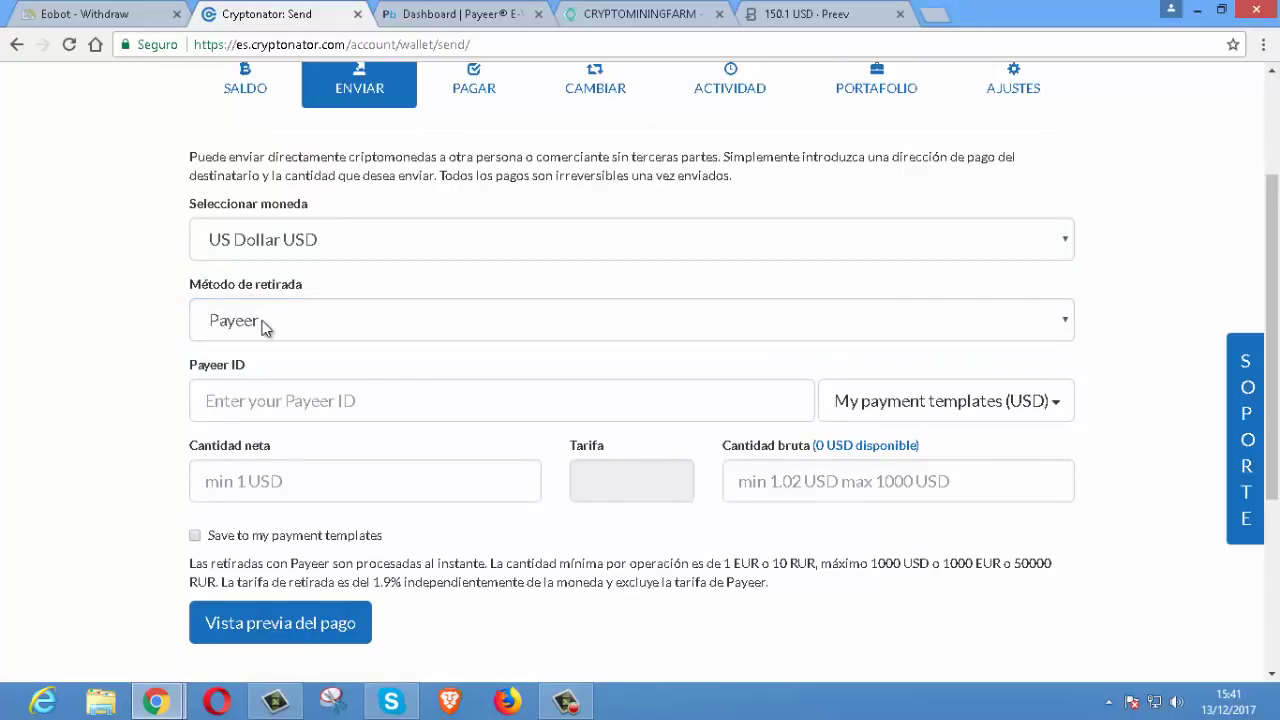
- Switch to the Payeer dashboard and look over its balances, recent activities and transactions
{"action": "left_click", "coordinate": [448, 13]}
{"action": "scroll", "coordinate": [517, 377], "scroll_direction": "down", "scroll_amount": 4}
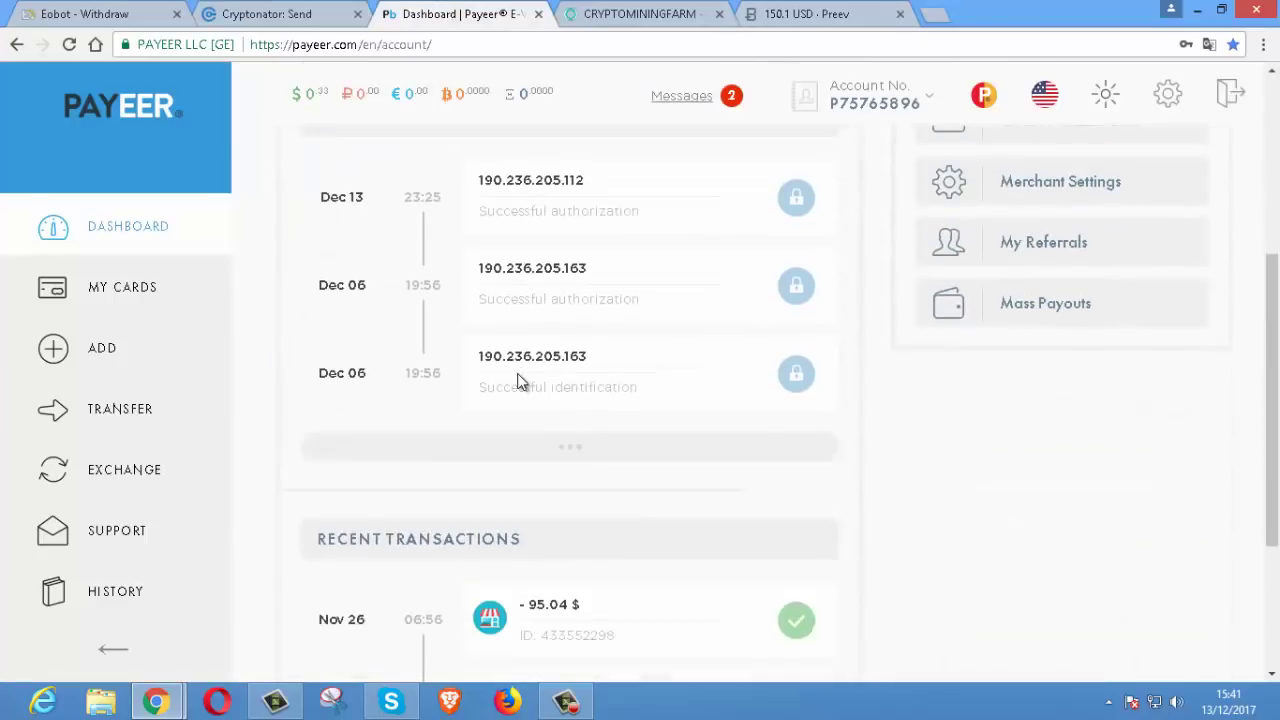
{"action": "scroll", "coordinate": [517, 377], "scroll_direction": "up", "scroll_amount": 3}
{"action": "scroll", "coordinate": [519, 375], "scroll_direction": "down", "scroll_amount": 1}
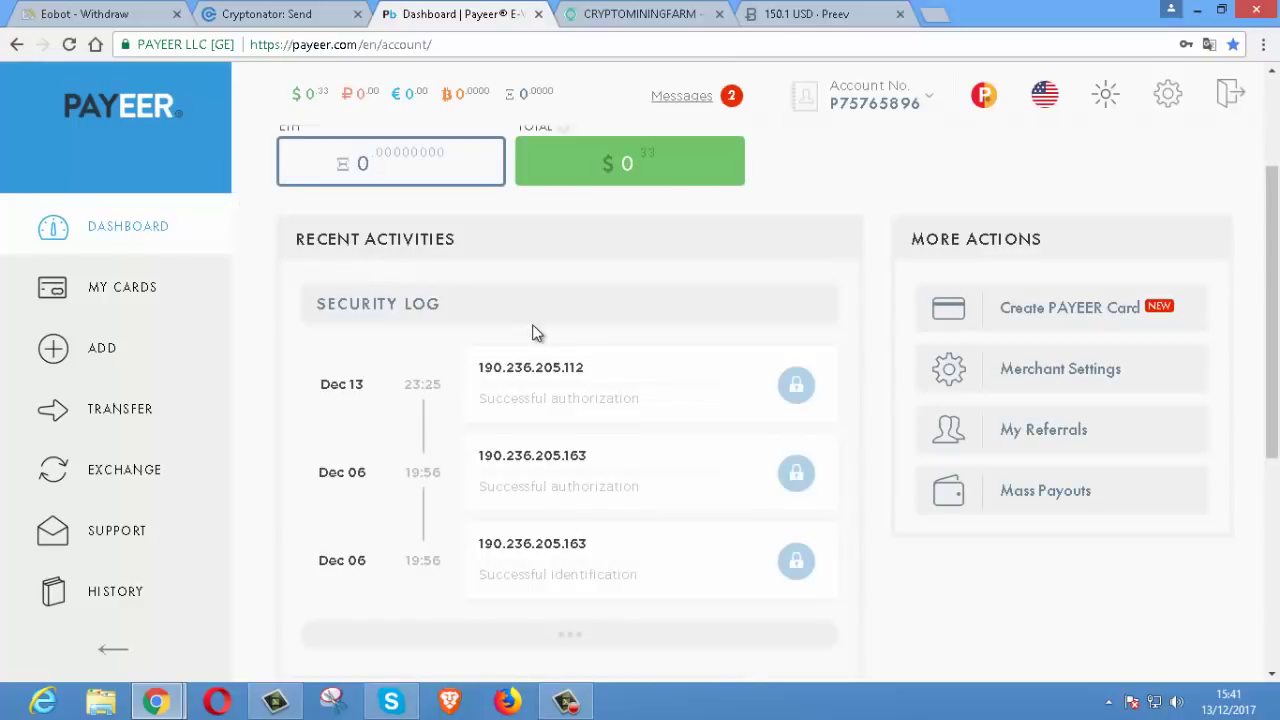
{"action": "scroll", "coordinate": [532, 332], "scroll_direction": "up", "scroll_amount": 2}
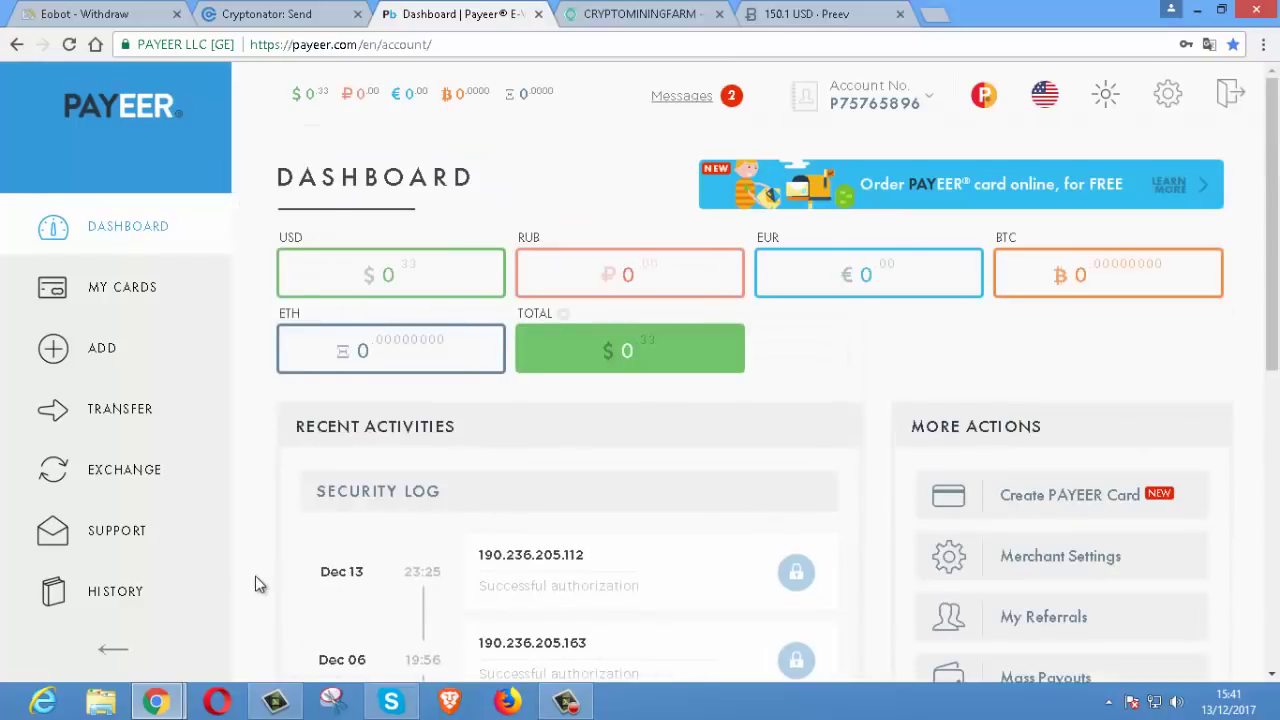
- Locate the Payeer ID field on the Cryptonator send form and select the matching account number on the Payeer dashboard
{"action": "left_click", "coordinate": [255, 12]}
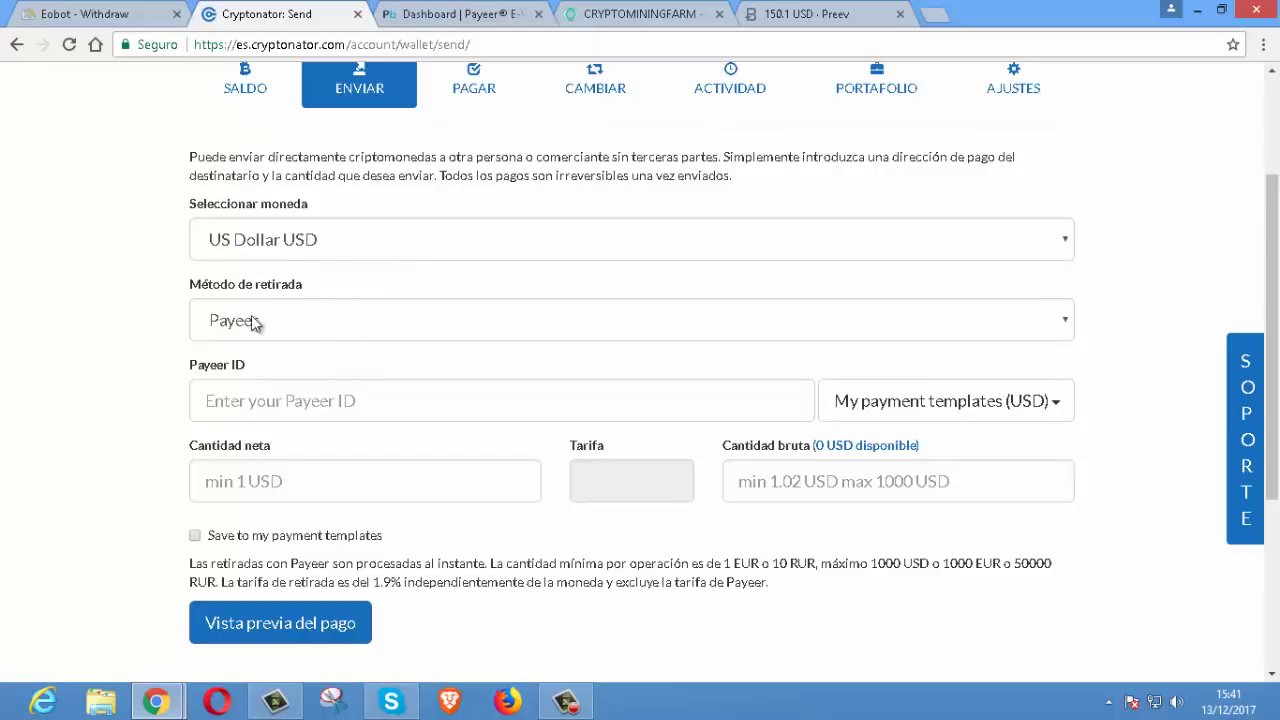
{"action": "left_click", "coordinate": [250, 403]}
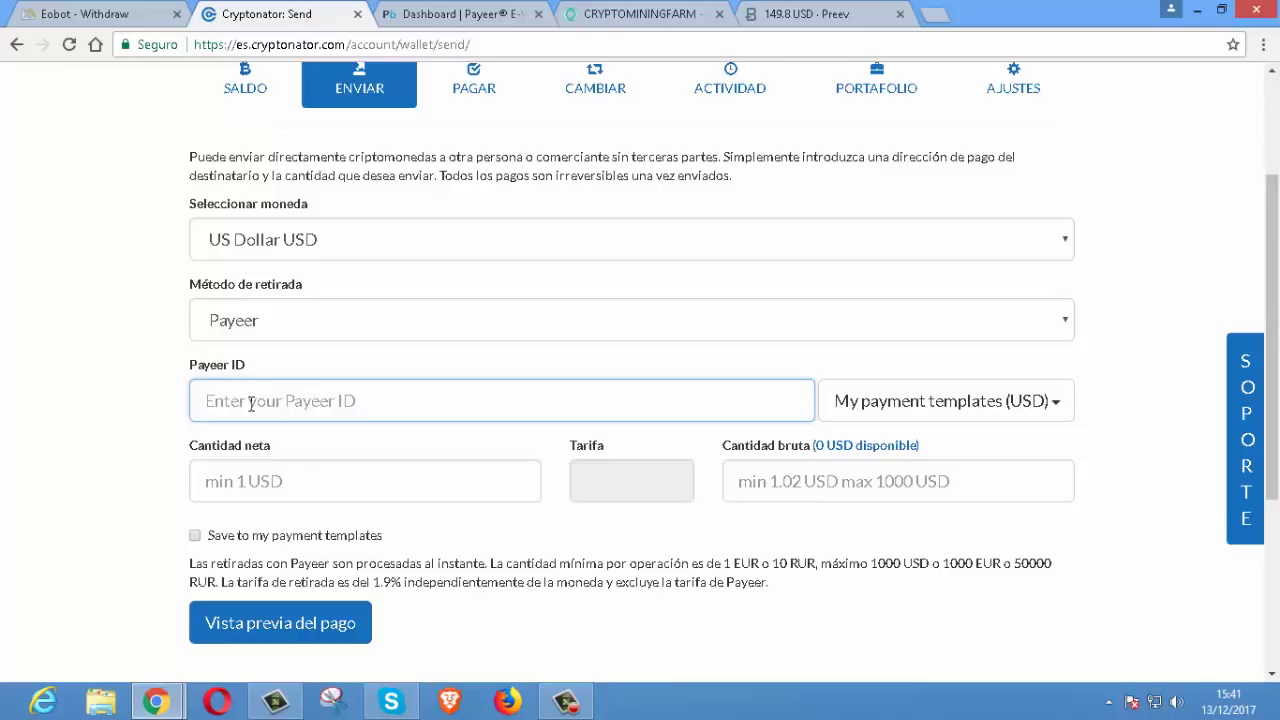
{"action": "left_click", "coordinate": [477, 15]}
{"action": "mouse_move", "coordinate": [842, 113]}
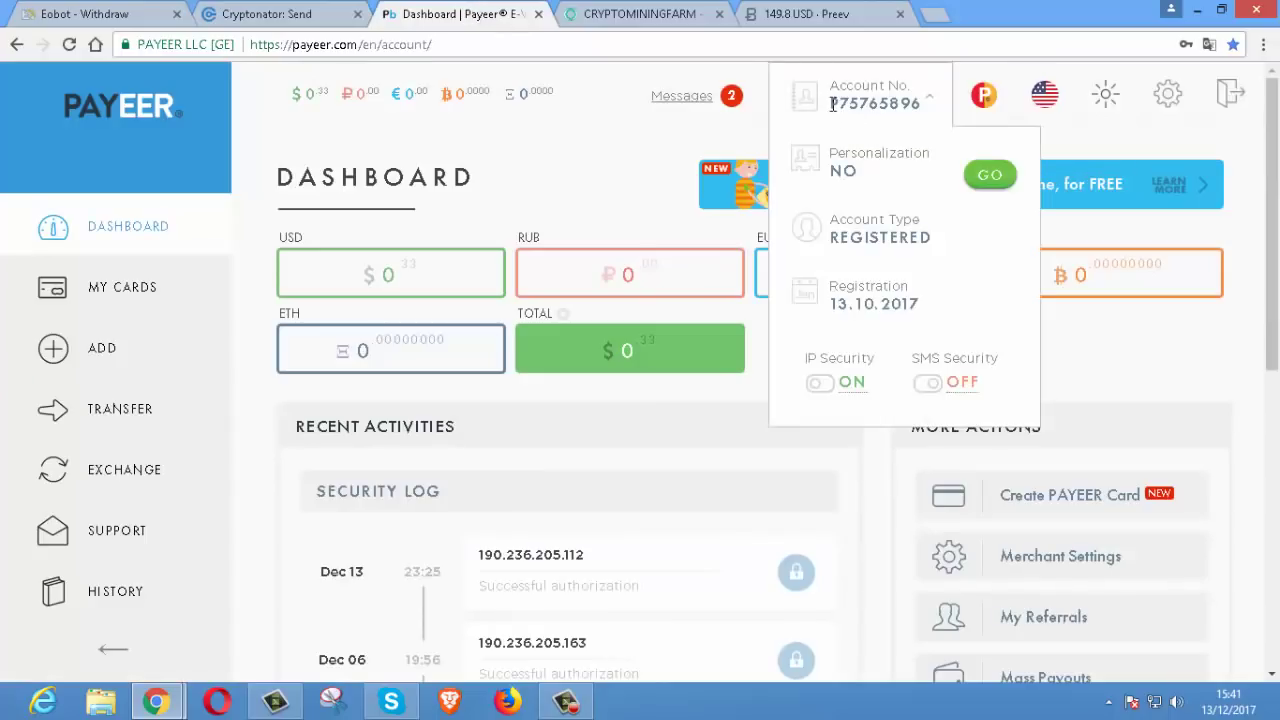
{"action": "left_click_drag", "start_coordinate": [831, 103], "coordinate": [918, 92]}
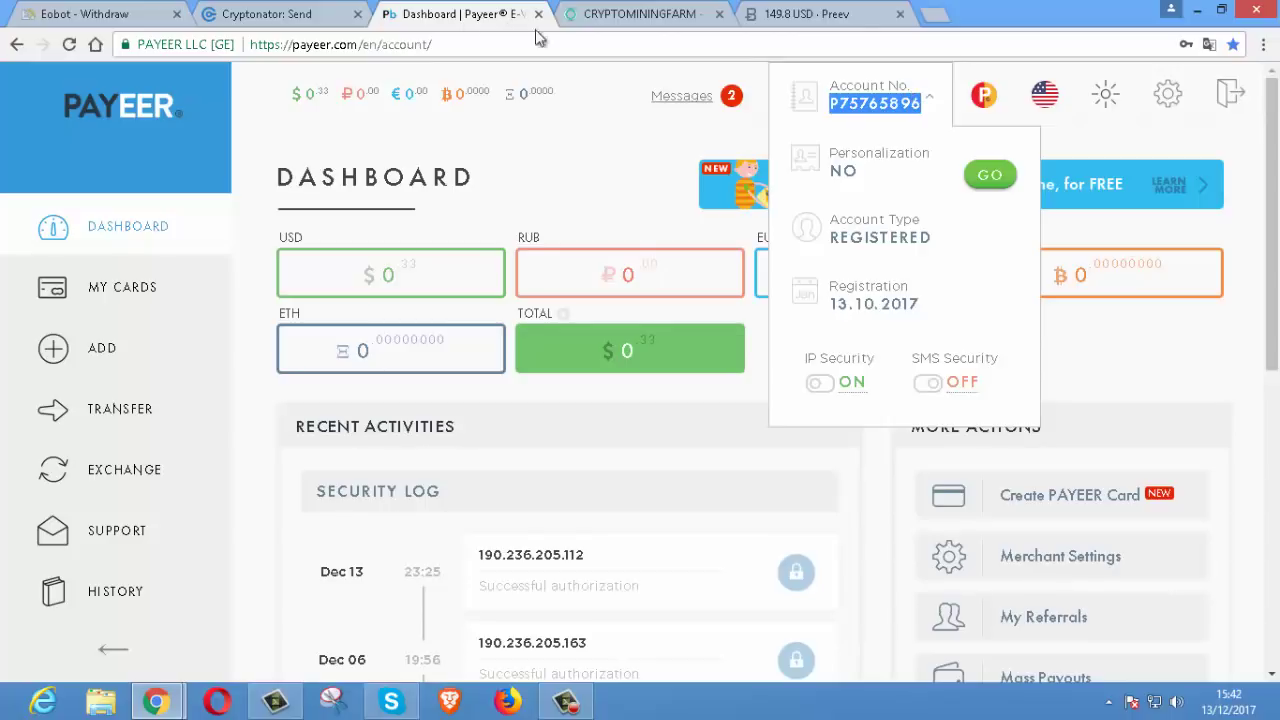
- Return to the Cryptonator send form and set the net withdrawal amount to 1000 USD
{"action": "left_click", "coordinate": [280, 14]}
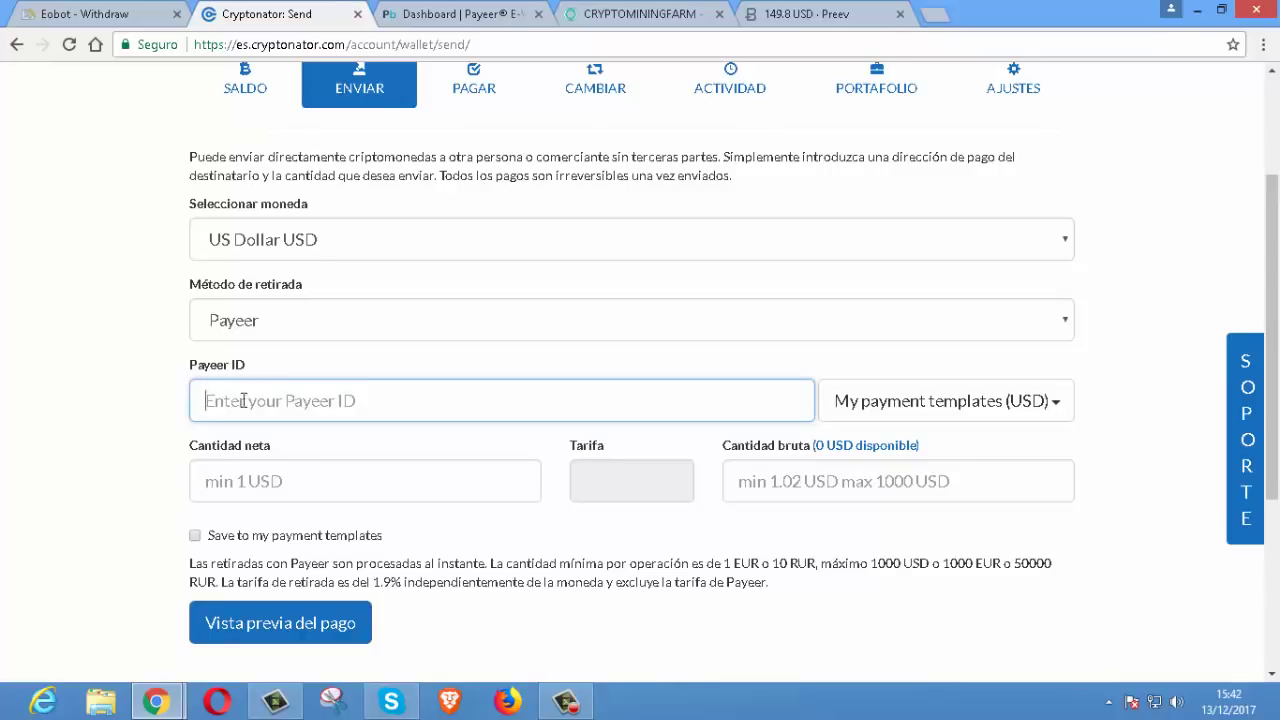
{"action": "left_click", "coordinate": [254, 487]}
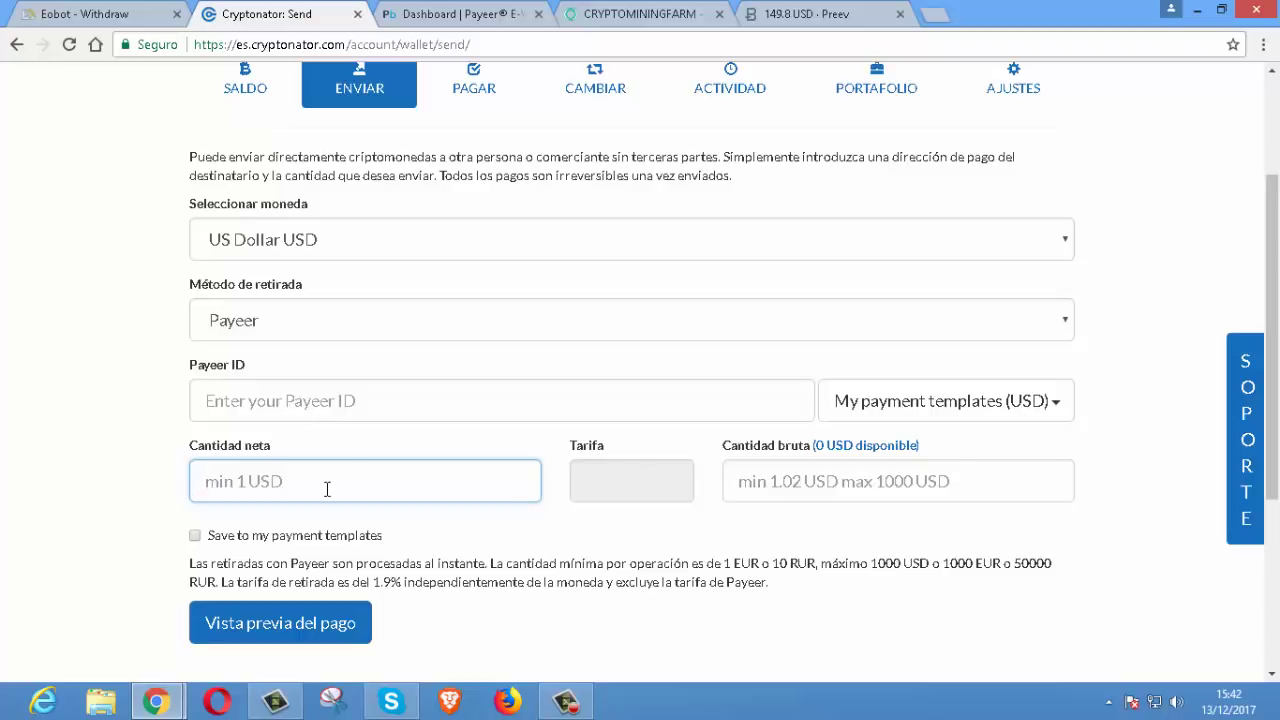
{"action": "type", "text": "1000"}
{"action": "left_click", "coordinate": [546, 548]}
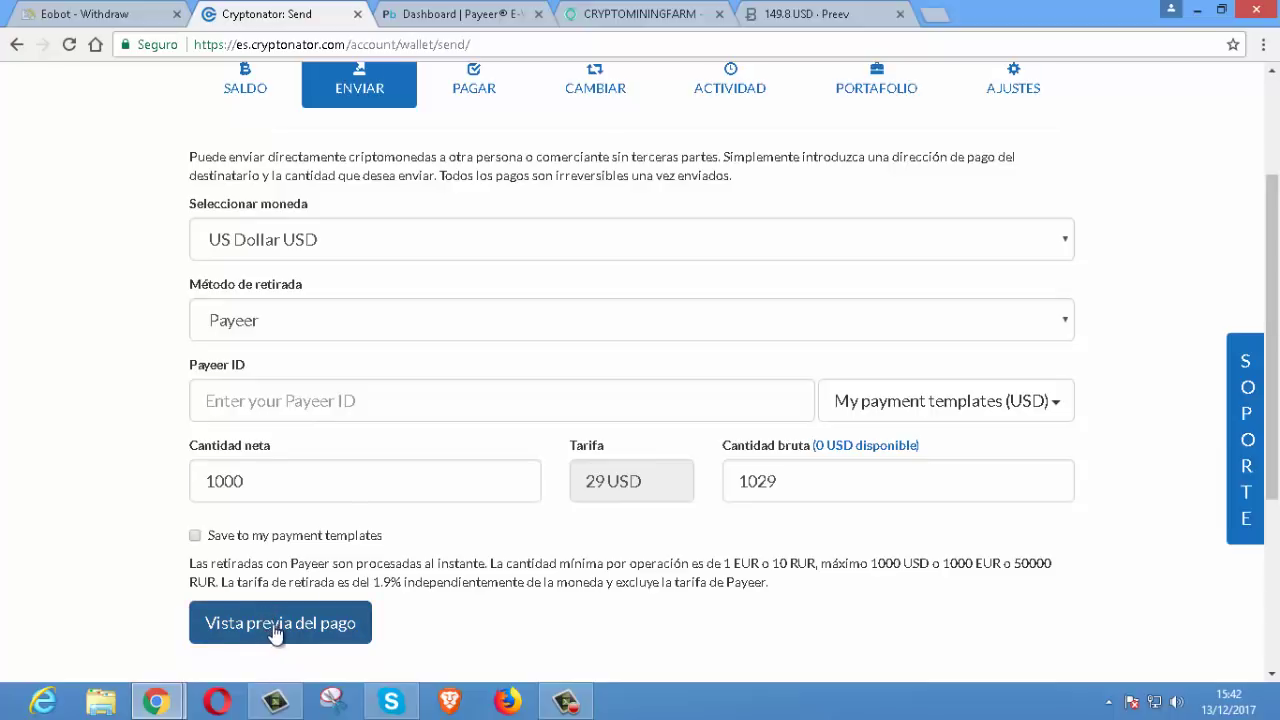
{"action": "scroll", "coordinate": [634, 643], "scroll_direction": "down", "scroll_amount": 2}
{"action": "scroll", "coordinate": [632, 640], "scroll_direction": "up", "scroll_amount": 1}
{"action": "scroll", "coordinate": [632, 634], "scroll_direction": "up", "scroll_amount": 1}
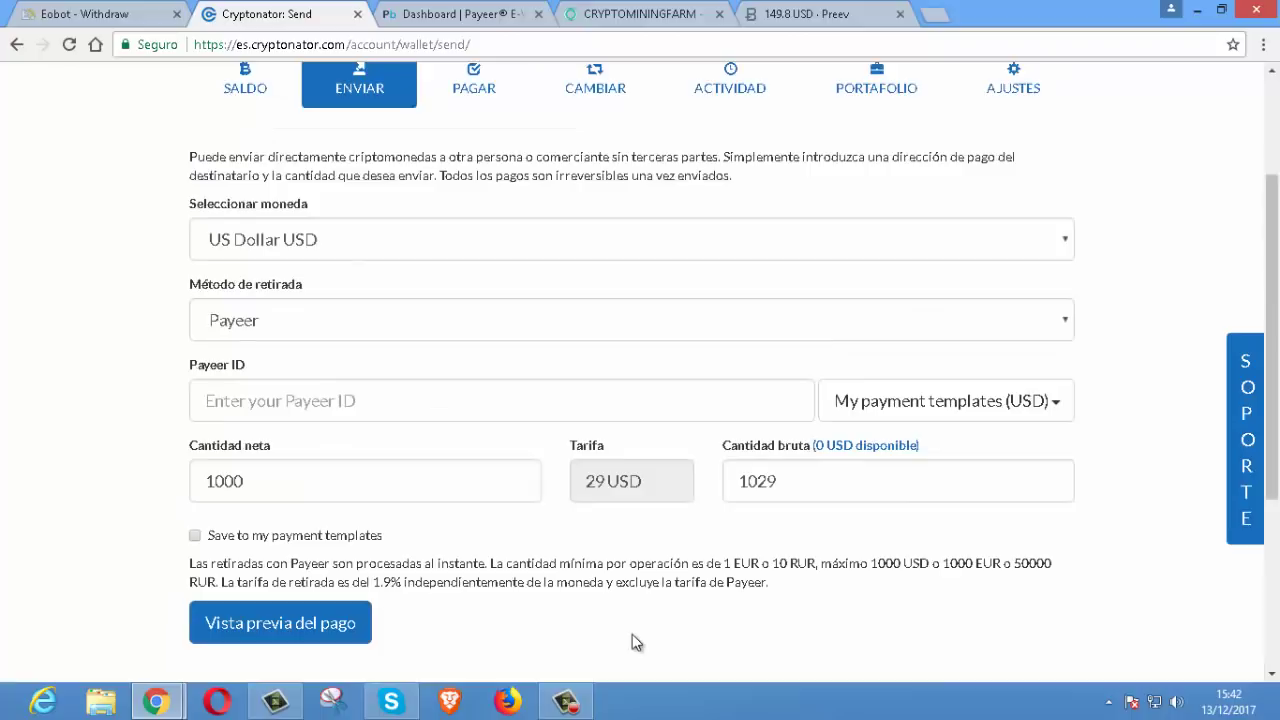
{"action": "scroll", "coordinate": [632, 634], "scroll_direction": "up", "scroll_amount": 2}
{"action": "scroll", "coordinate": [617, 628], "scroll_direction": "down", "scroll_amount": 2}
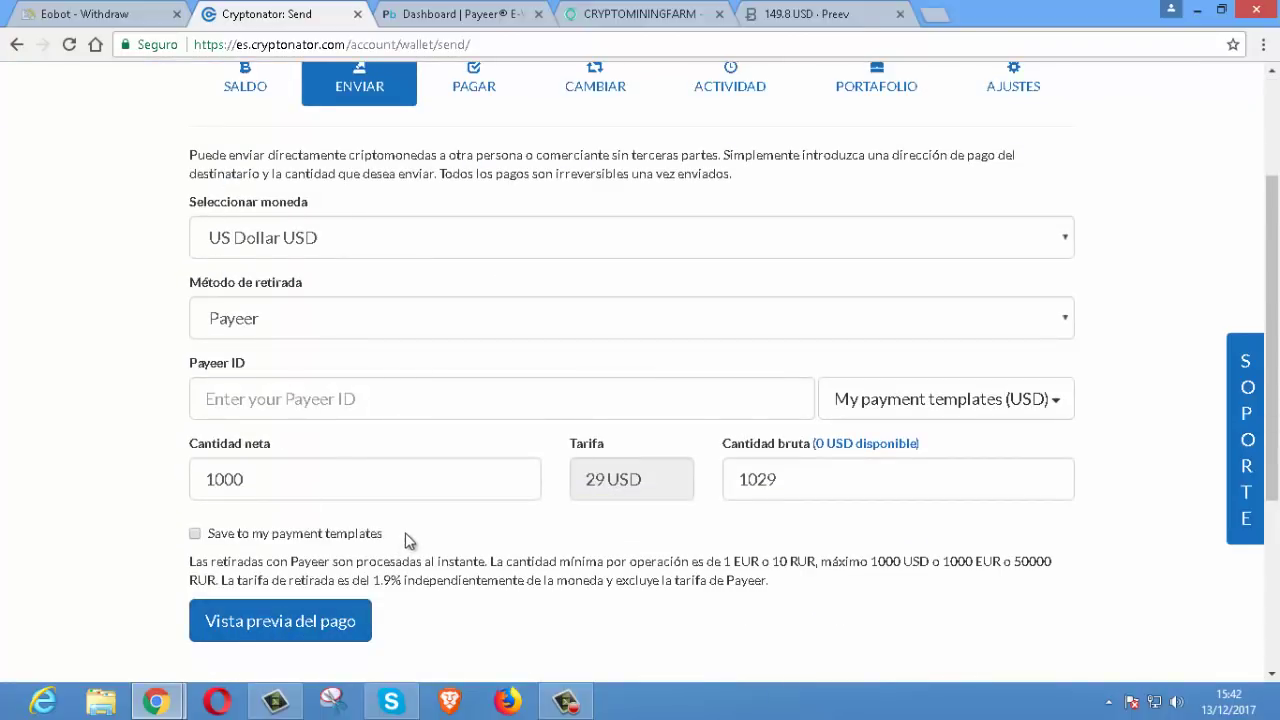
- Switch to the Payeer dashboard and open the form for creating a PAYEER Card
{"action": "left_click", "coordinate": [449, 14]}
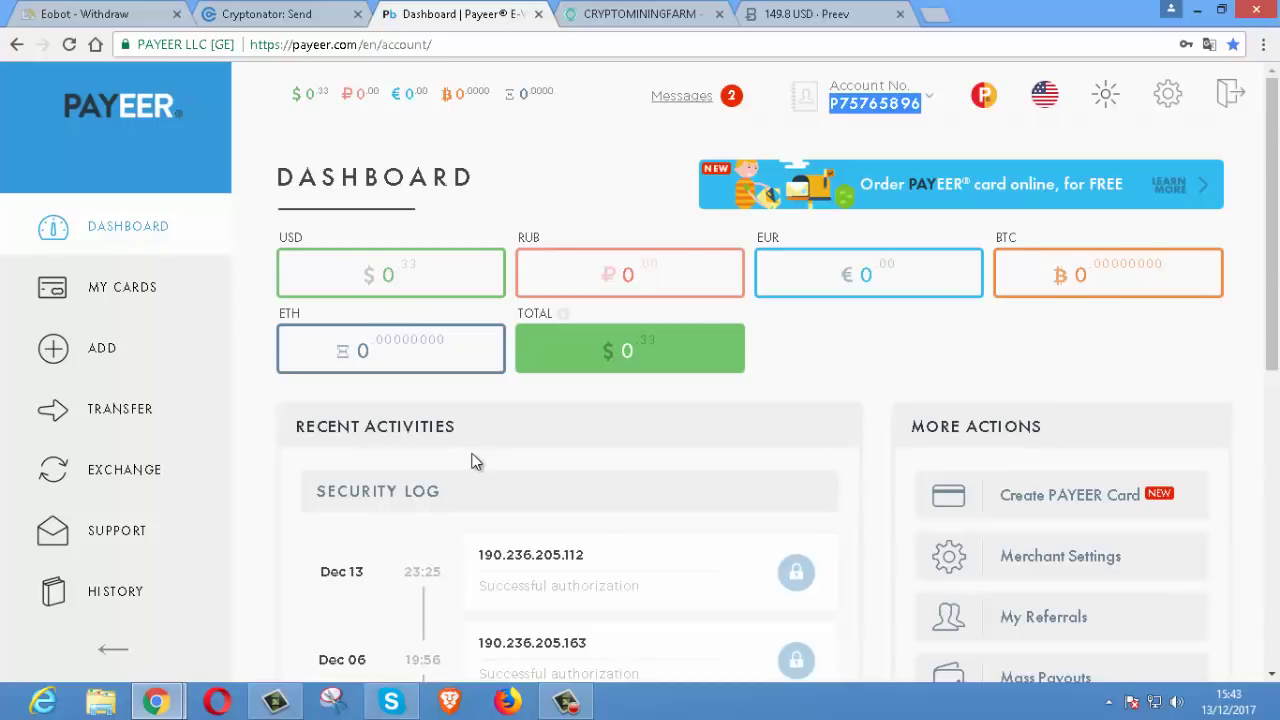
{"action": "scroll", "coordinate": [475, 461], "scroll_direction": "down", "scroll_amount": 1}
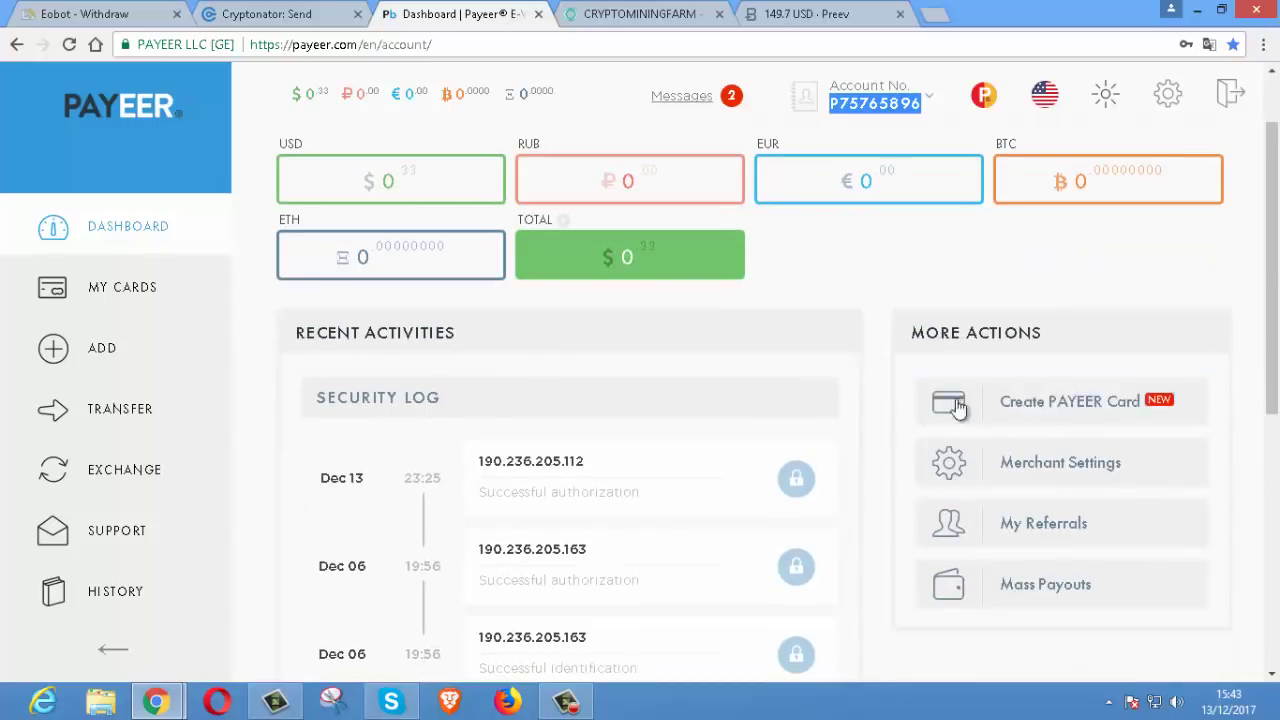
{"action": "left_click", "coordinate": [1033, 405]}
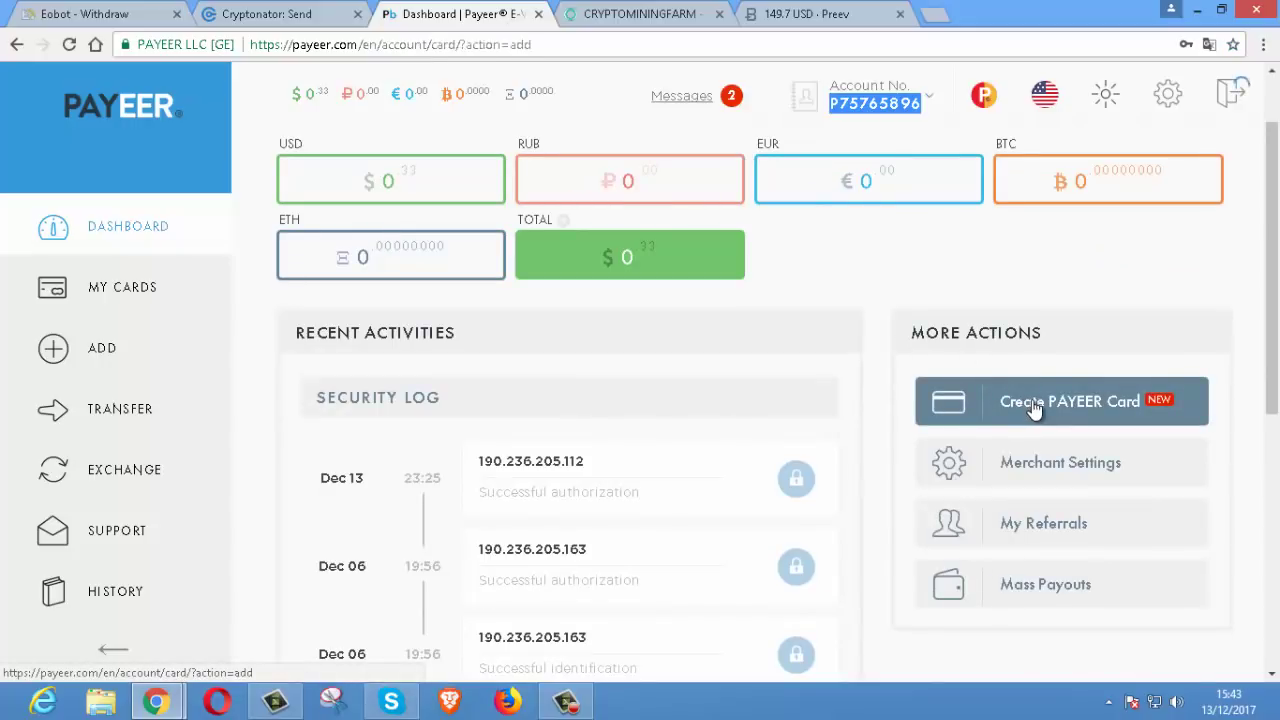
- Look over the name and date of birth fields on the card application form, leaving them empty
{"action": "scroll", "coordinate": [652, 556], "scroll_direction": "down", "scroll_amount": 1}
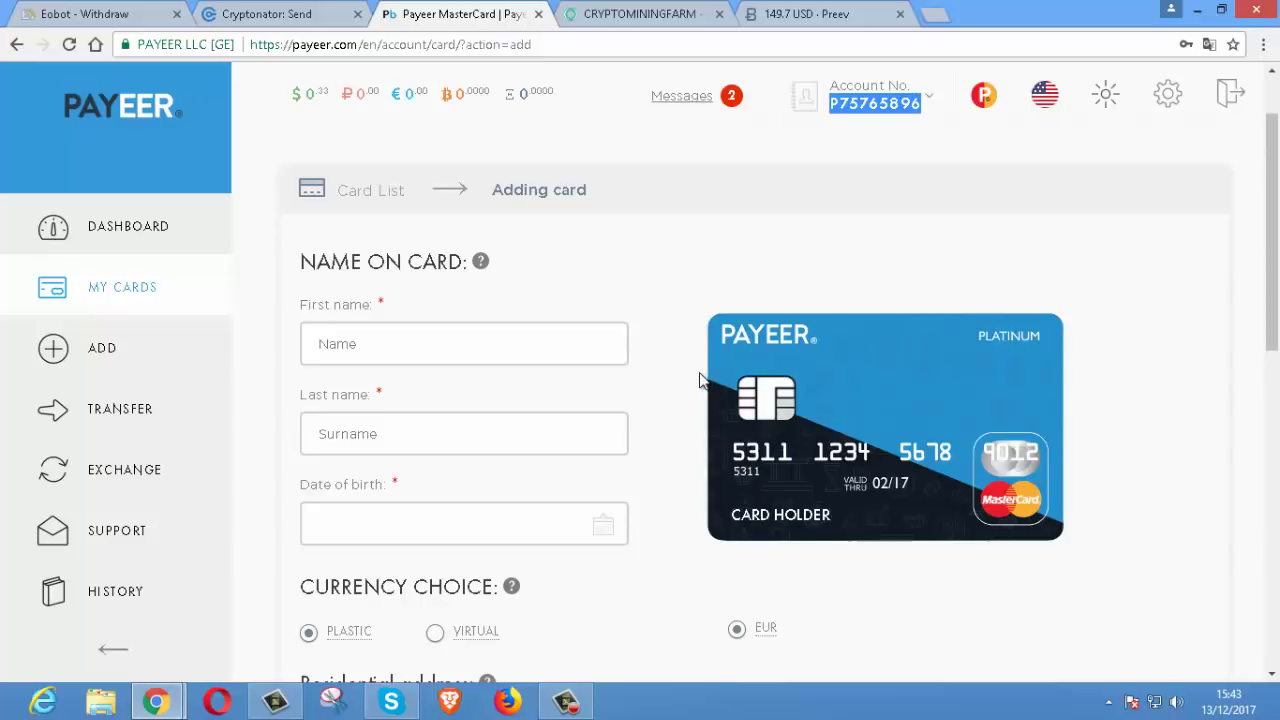
{"action": "scroll", "coordinate": [591, 412], "scroll_direction": "down", "scroll_amount": 1}
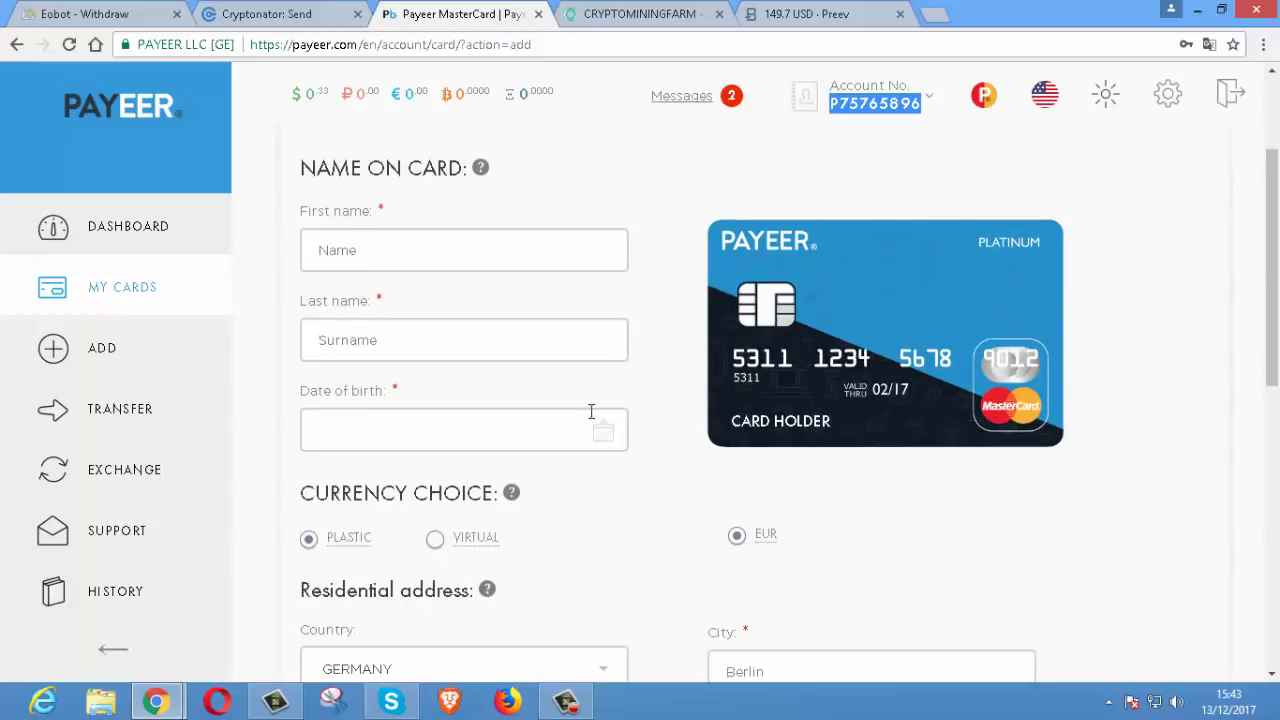
{"action": "left_click", "coordinate": [345, 250]}
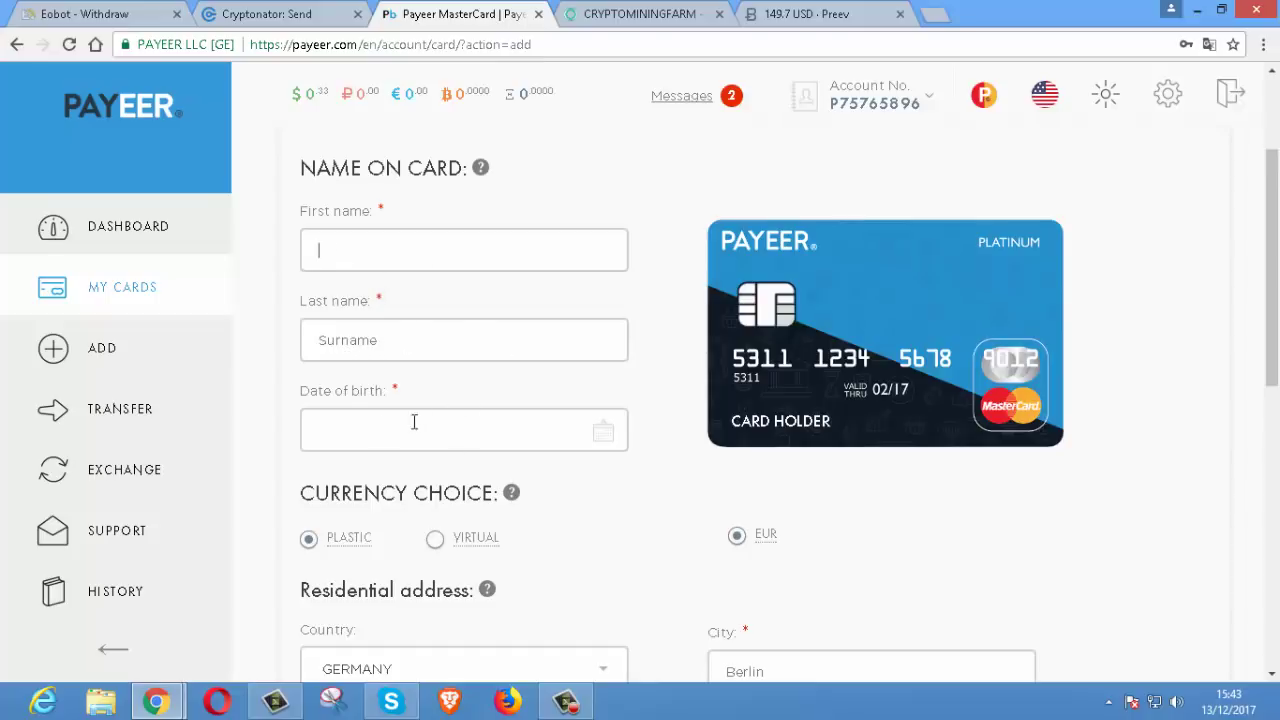
{"action": "left_click", "coordinate": [360, 435]}
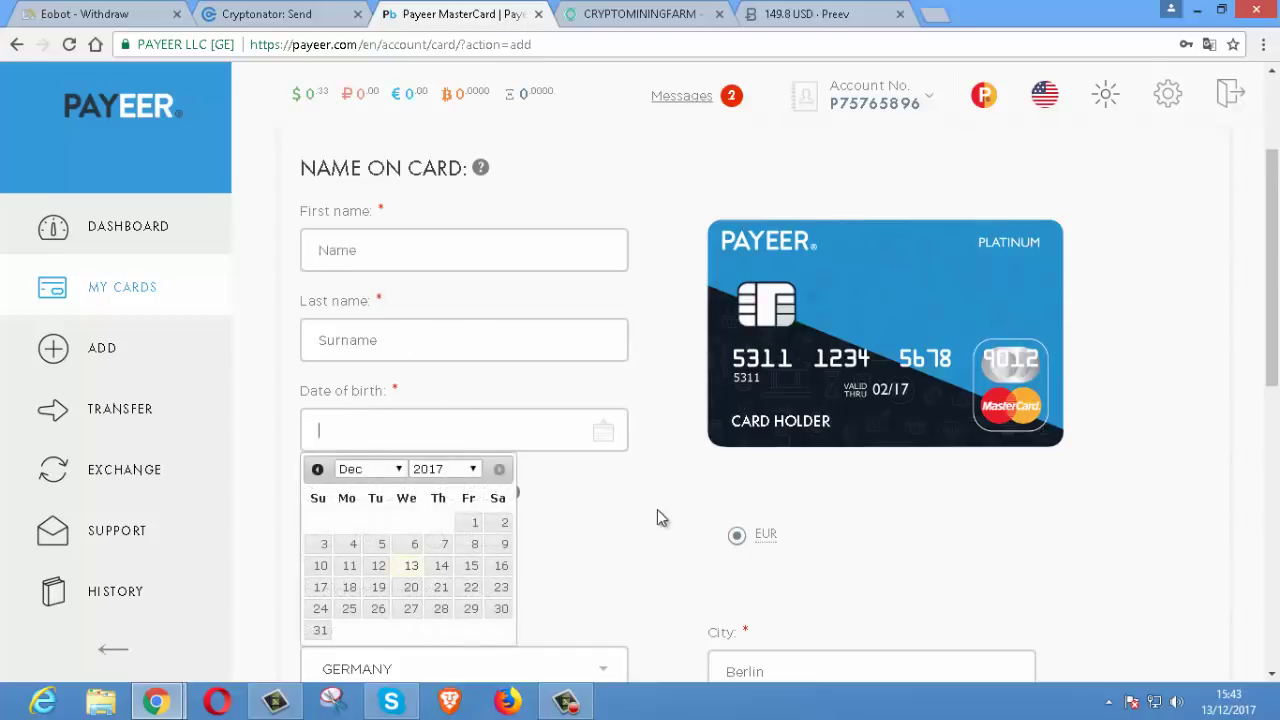
{"action": "left_click", "coordinate": [618, 513]}
- Set the country of the residential address on the card form to SPAIN
{"action": "scroll", "coordinate": [618, 515], "scroll_direction": "down", "scroll_amount": 2}
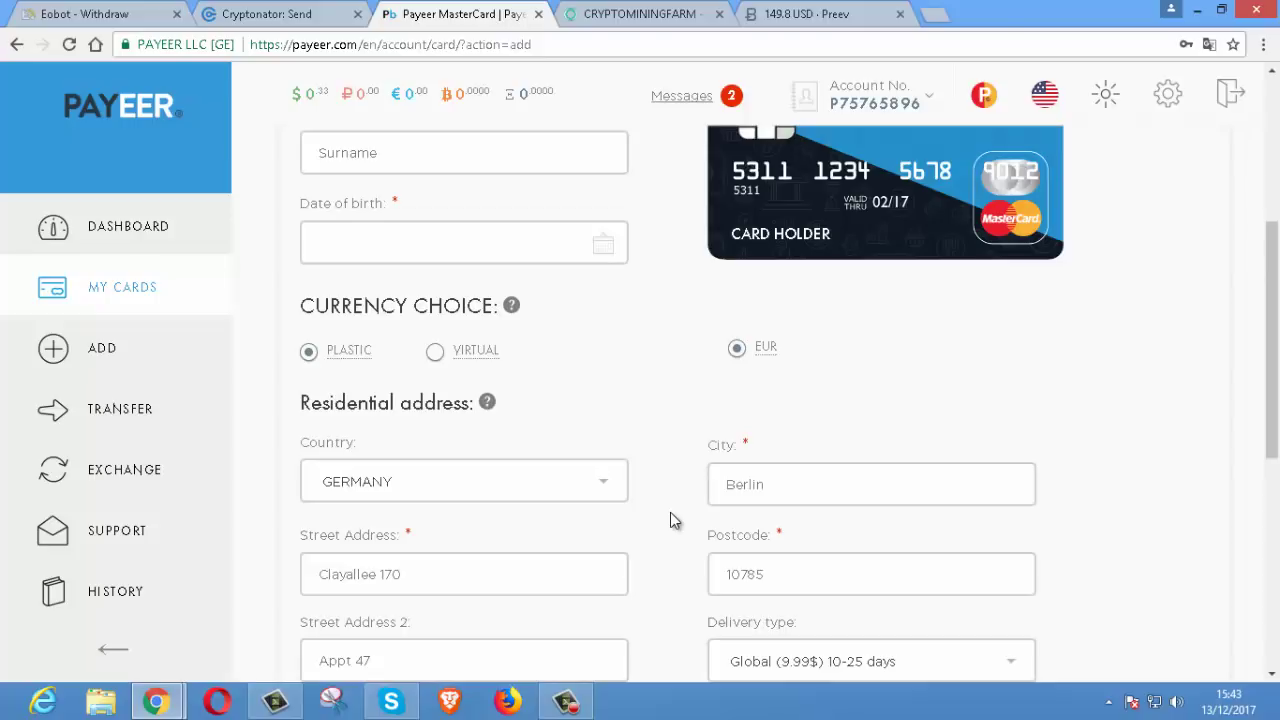
{"action": "scroll", "coordinate": [670, 512], "scroll_direction": "down", "scroll_amount": 2}
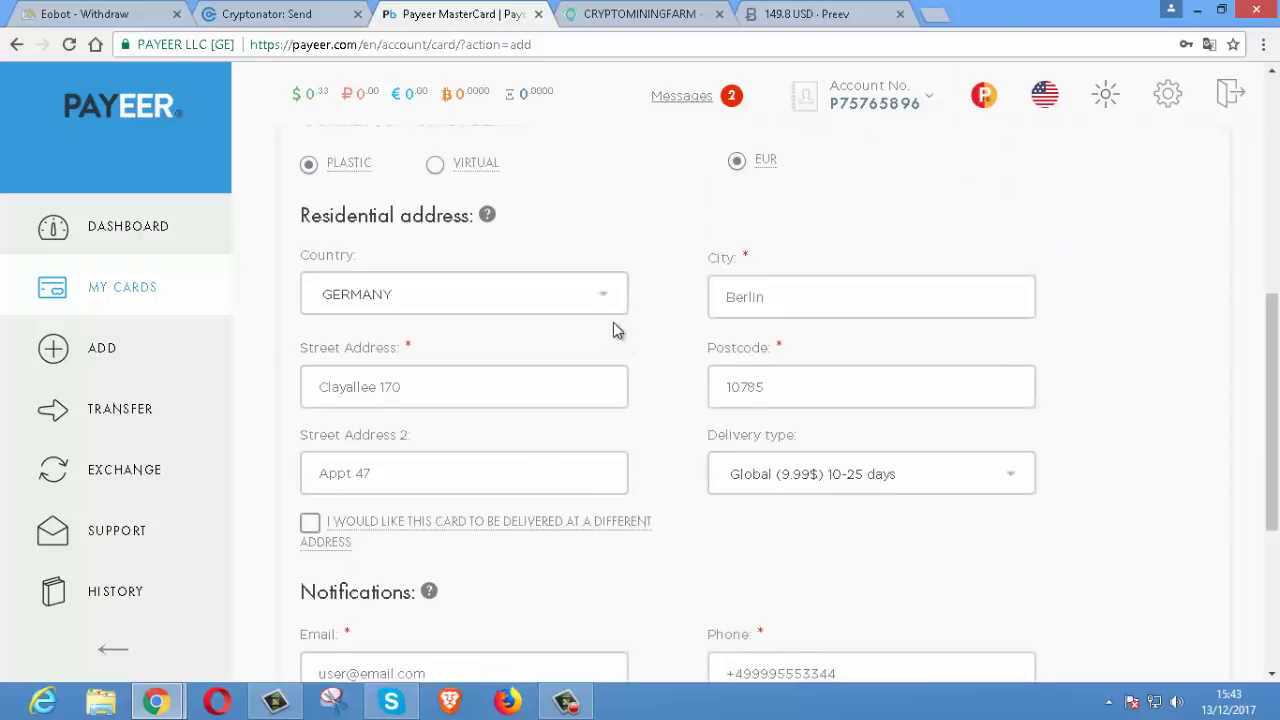
{"action": "left_click", "coordinate": [600, 300]}
{"action": "scroll", "coordinate": [517, 503], "scroll_direction": "down", "scroll_amount": 5}
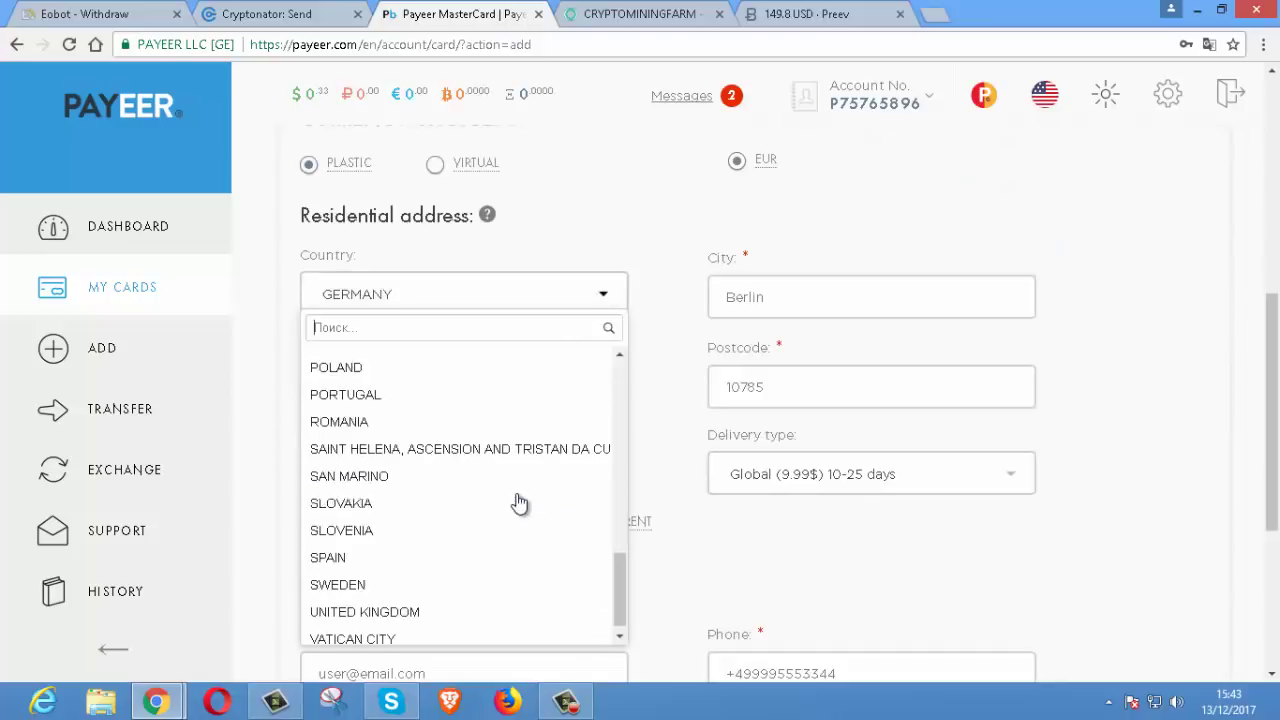
{"action": "left_click", "coordinate": [410, 557]}
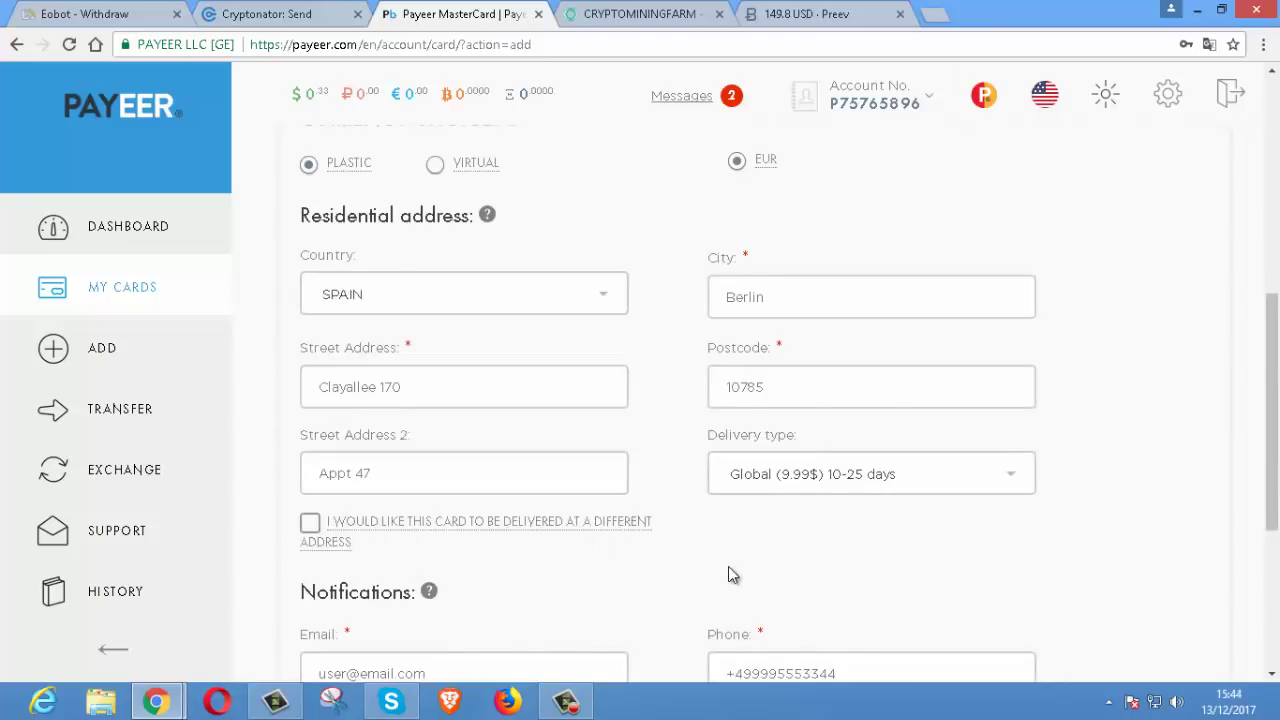
- Go through the two street address fields of the residential address
{"action": "scroll", "coordinate": [728, 566], "scroll_direction": "down", "scroll_amount": 1}
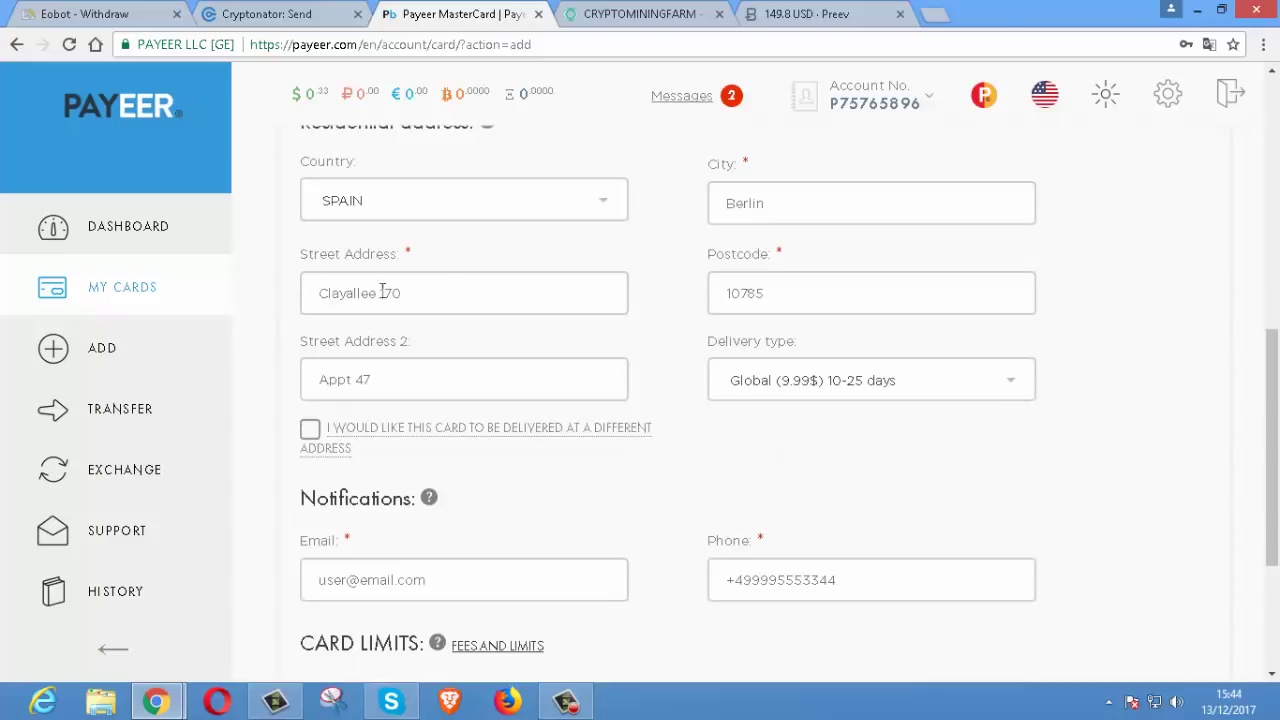
{"action": "triple_click", "coordinate": [444, 287]}
{"action": "key", "text": "ctrl+c"}
{"action": "key", "text": "BackSpace"}
{"action": "key", "text": "ctrl+v"}
{"action": "left_click", "coordinate": [334, 379]}
{"action": "type", "text": "Appt 47"}
- Enable card delivery at a different address, look over the delivery address fields and disable the option again
{"action": "left_click", "coordinate": [310, 433]}
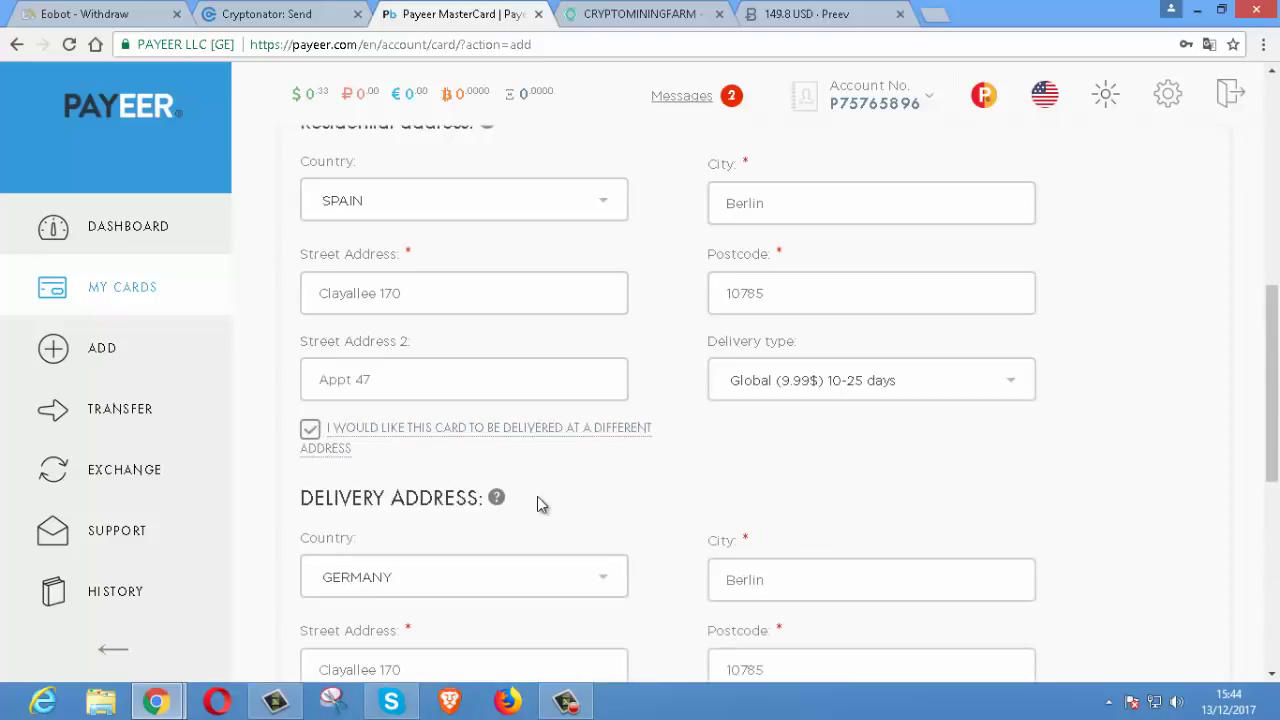
{"action": "scroll", "coordinate": [537, 496], "scroll_direction": "down", "scroll_amount": 2}
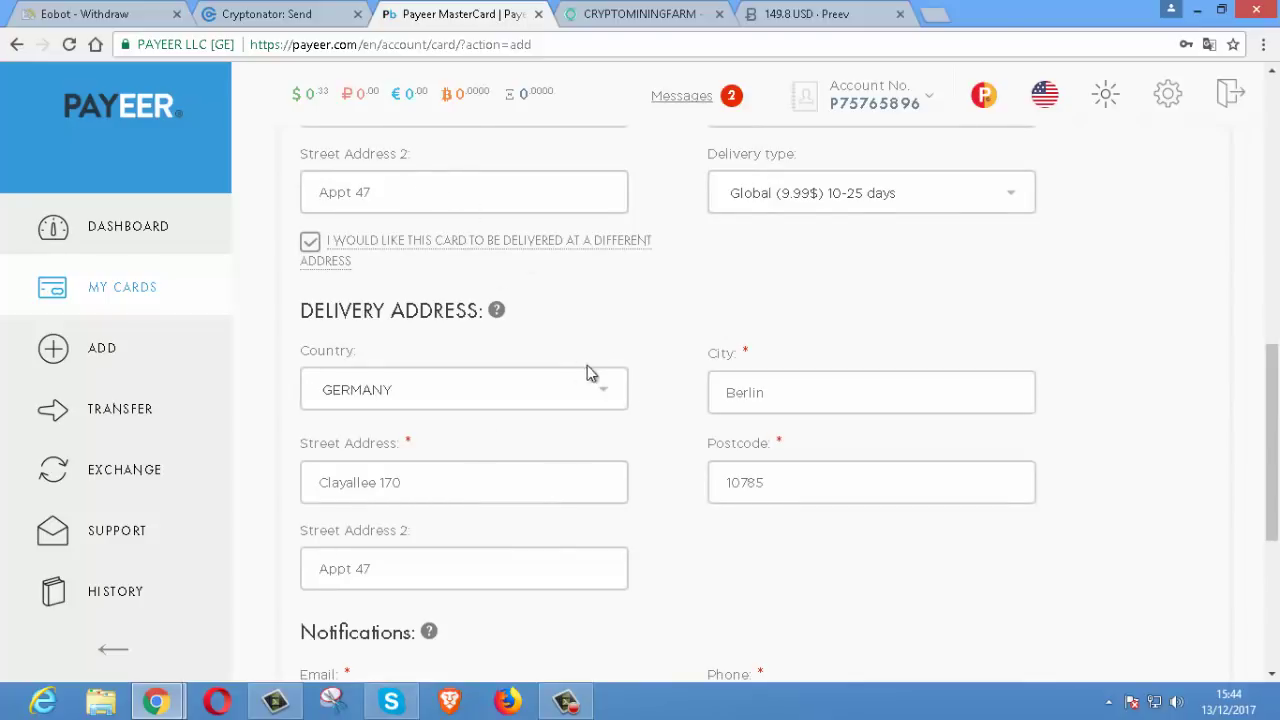
{"action": "scroll", "coordinate": [600, 360], "scroll_direction": "up", "scroll_amount": 2}
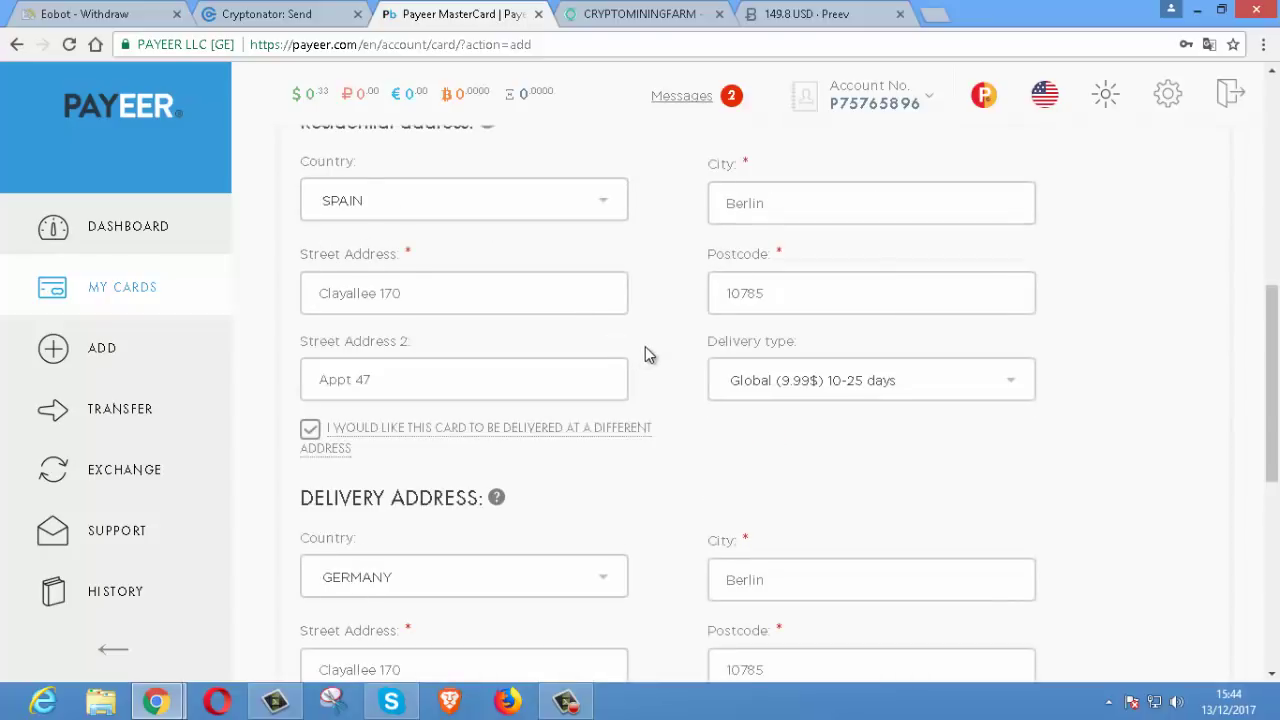
{"action": "scroll", "coordinate": [645, 355], "scroll_direction": "down", "scroll_amount": 1}
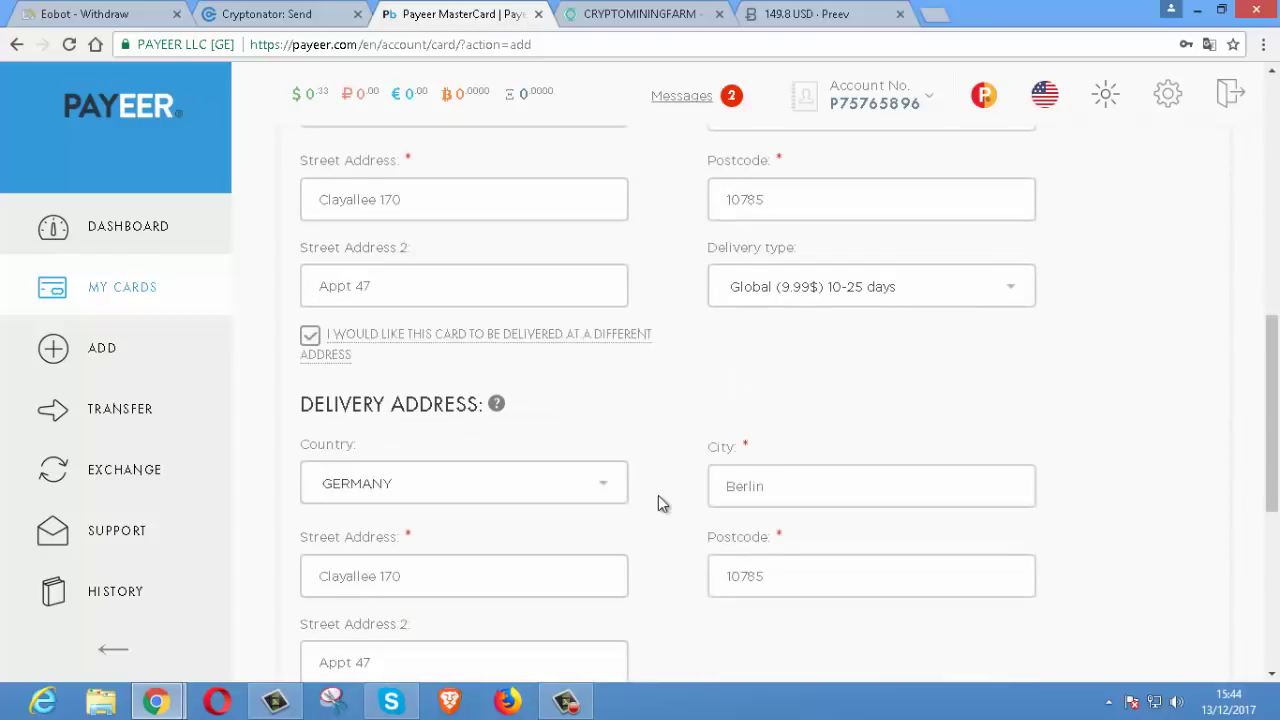
{"action": "scroll", "coordinate": [659, 504], "scroll_direction": "down", "scroll_amount": 2}
{"action": "scroll", "coordinate": [659, 504], "scroll_direction": "up", "scroll_amount": 1}
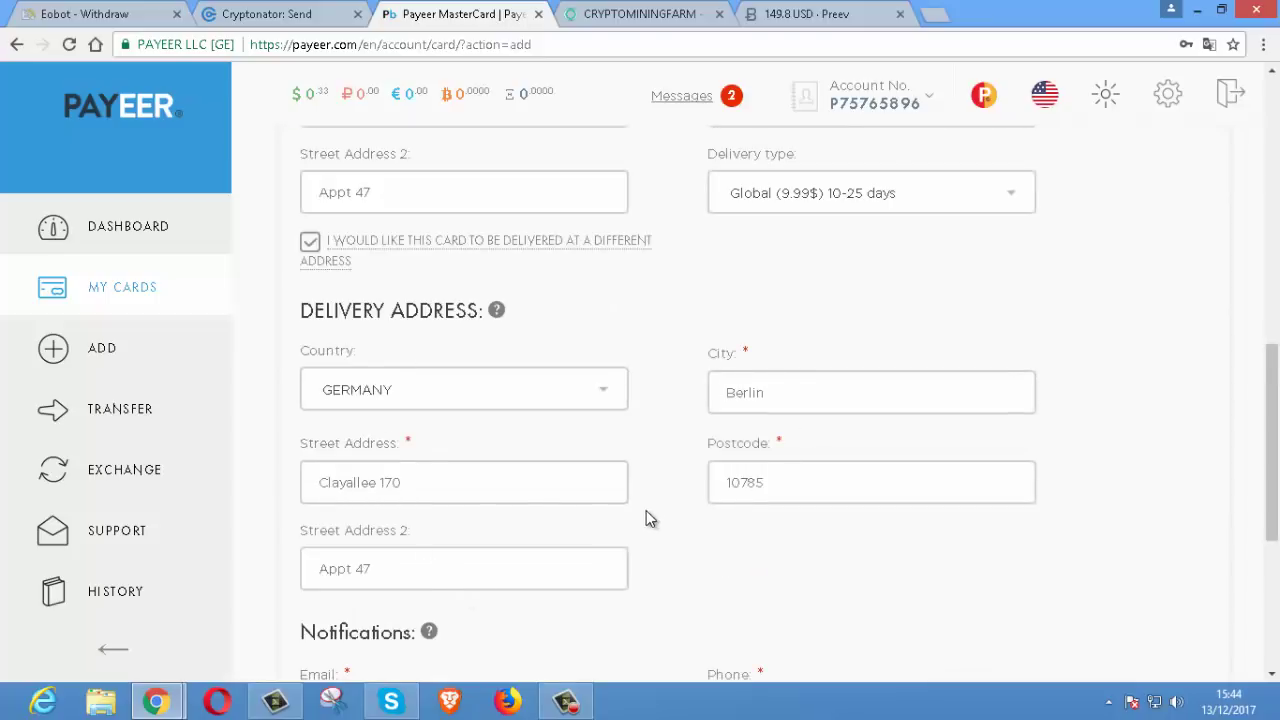
{"action": "scroll", "coordinate": [647, 515], "scroll_direction": "up", "scroll_amount": 1}
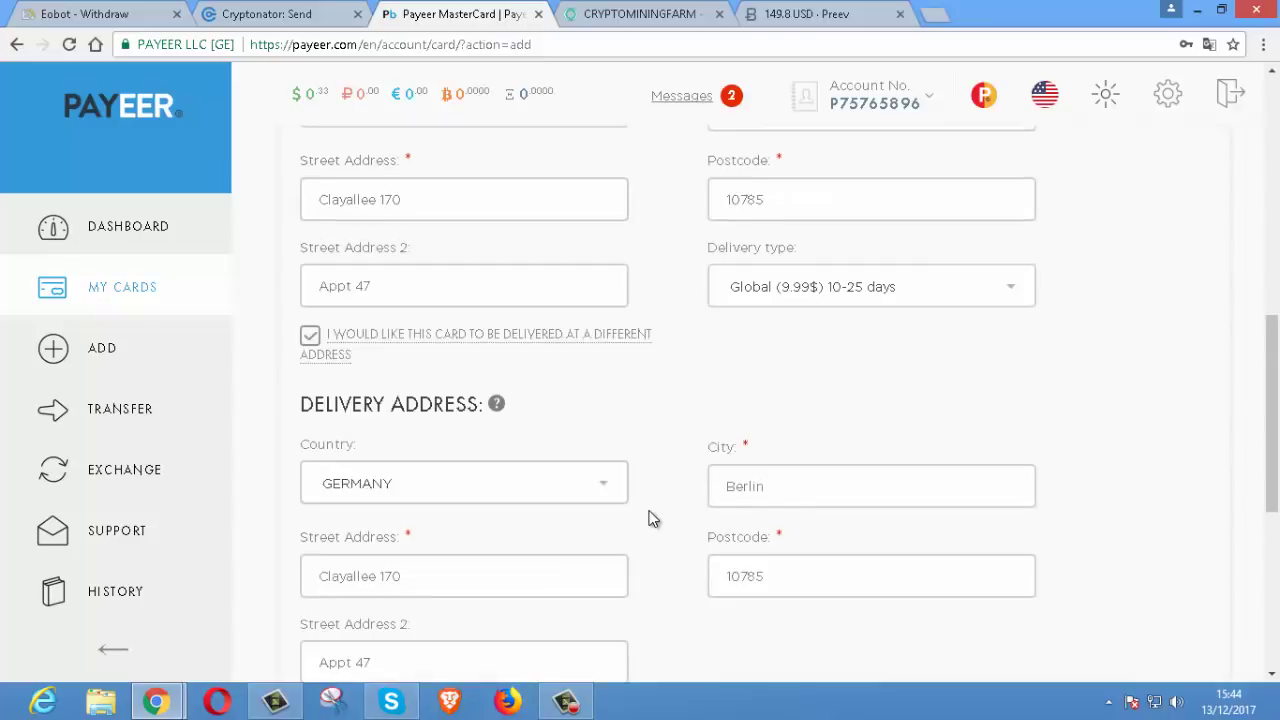
{"action": "left_click", "coordinate": [310, 338]}
{"action": "scroll", "coordinate": [552, 410], "scroll_direction": "up", "scroll_amount": 1}
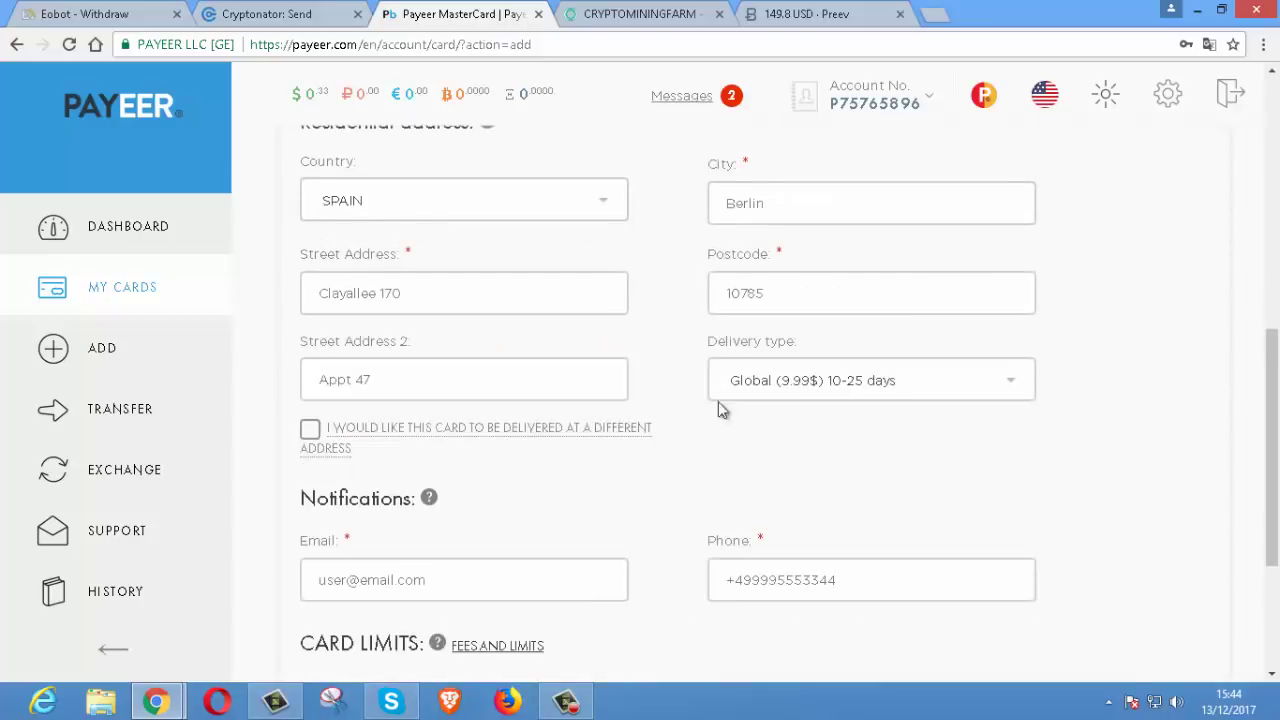
- Check the offered delivery types, keep Global, and look over the email, phone and card limits sections
{"action": "left_click", "coordinate": [1014, 388]}
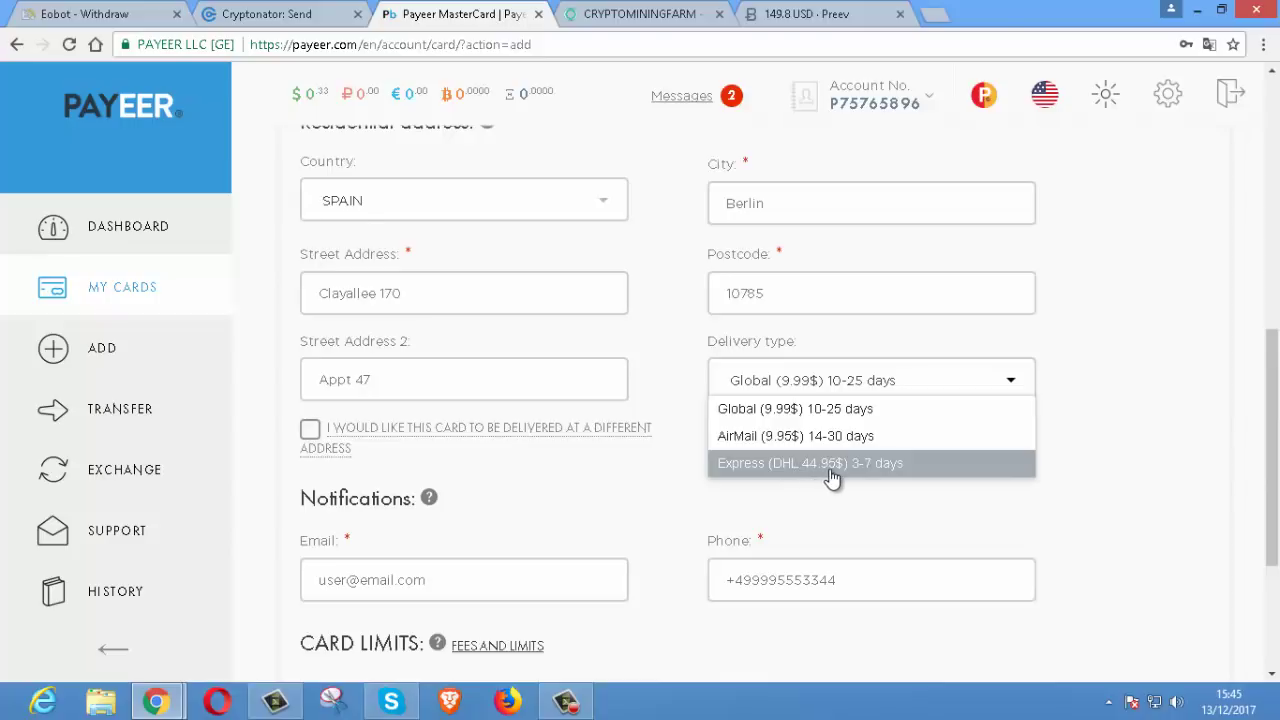
{"action": "left_click", "coordinate": [926, 501]}
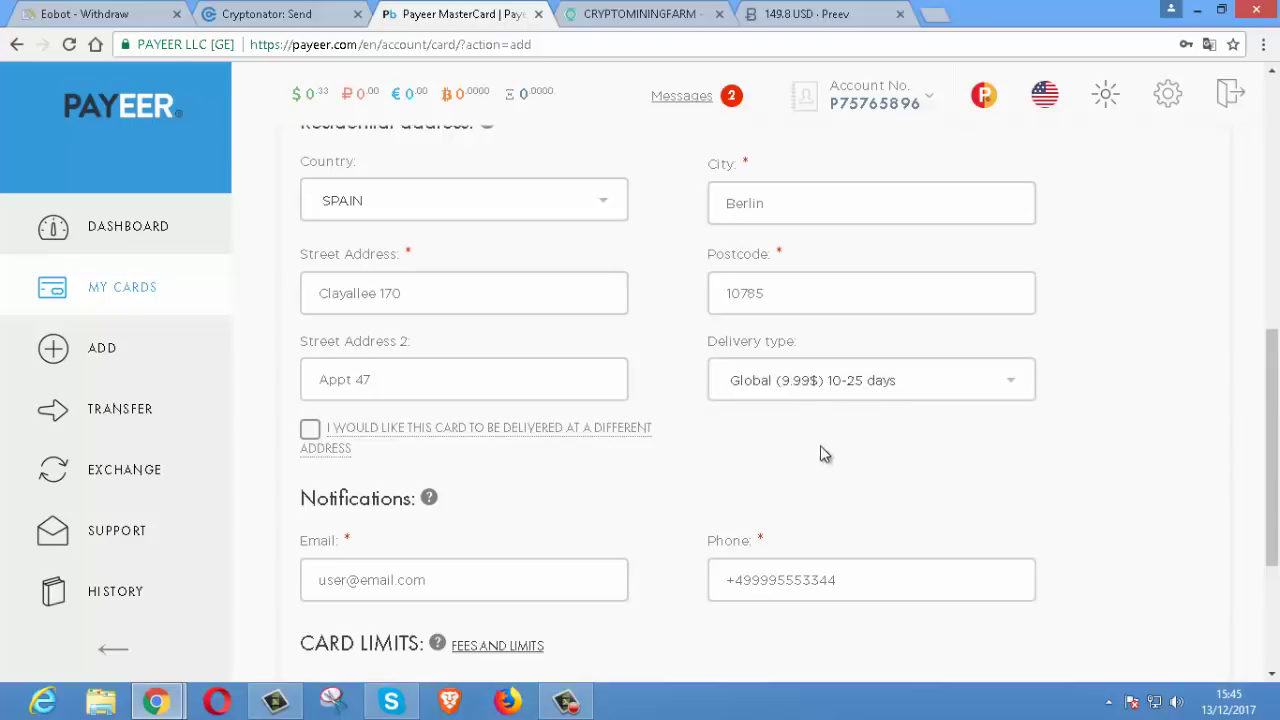
{"action": "scroll", "coordinate": [620, 466], "scroll_direction": "down", "scroll_amount": 1}
{"action": "scroll", "coordinate": [620, 466], "scroll_direction": "down", "scroll_amount": 1}
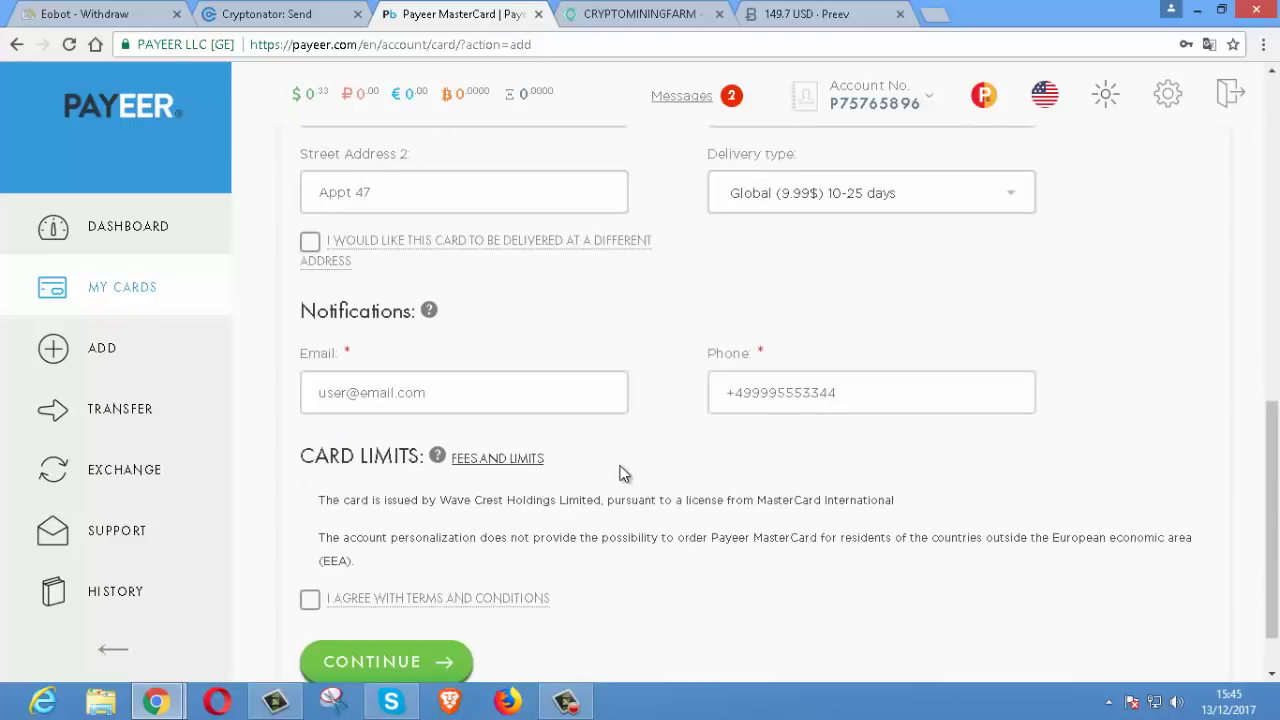
{"action": "left_click", "coordinate": [376, 391]}
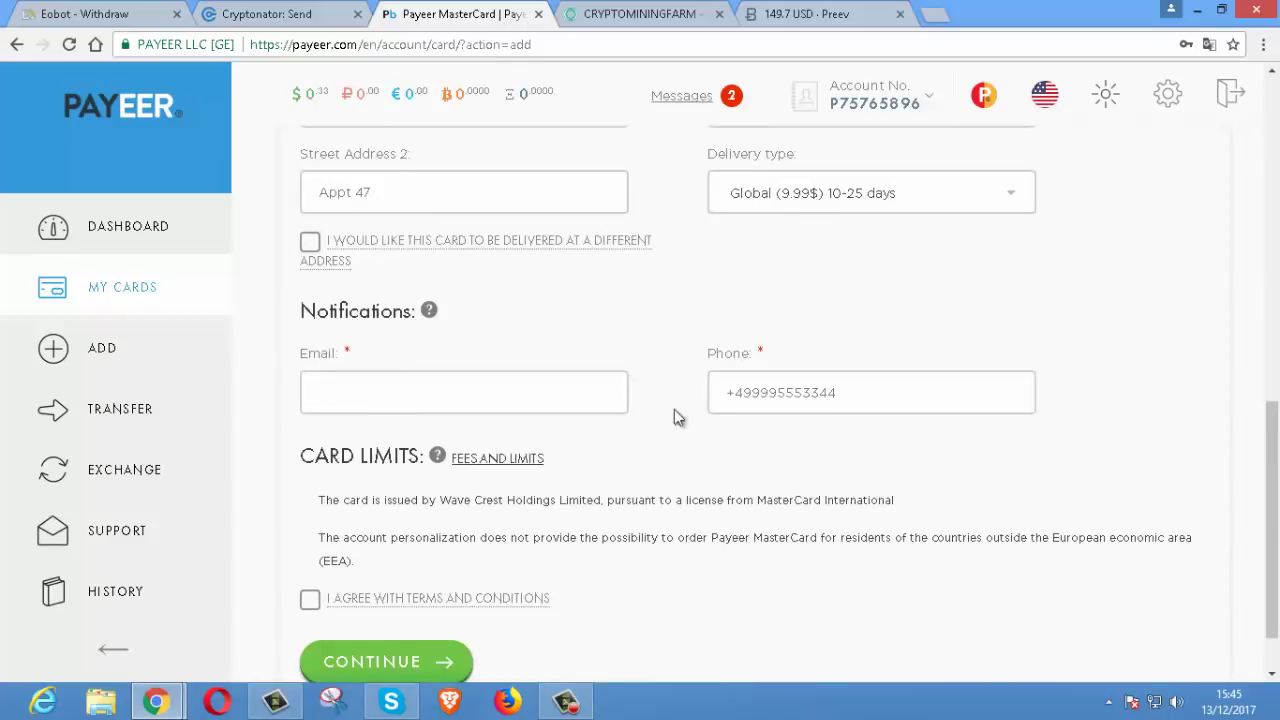
{"action": "left_click", "coordinate": [745, 388]}
{"action": "scroll", "coordinate": [590, 430], "scroll_direction": "down", "scroll_amount": 1}
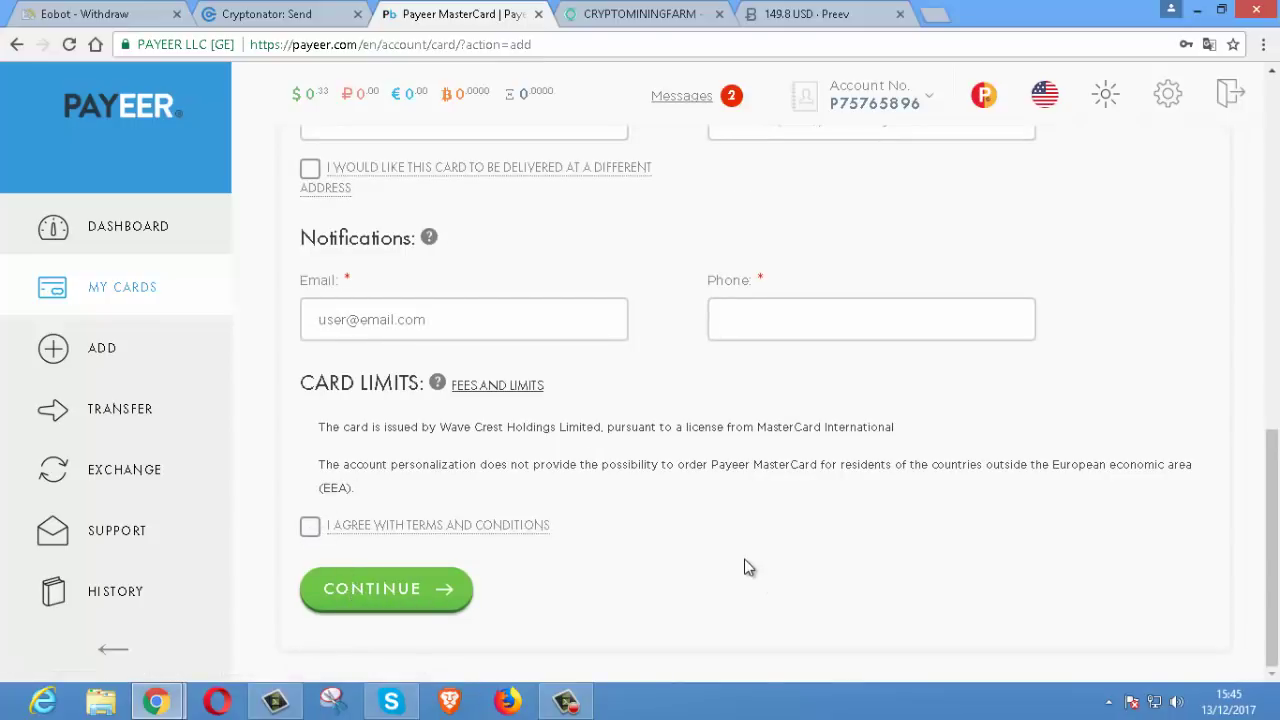
- Open the Payeer Transfer page and set the transfer amount to 1000 USD
{"action": "scroll", "coordinate": [748, 567], "scroll_direction": "up", "scroll_amount": 9}
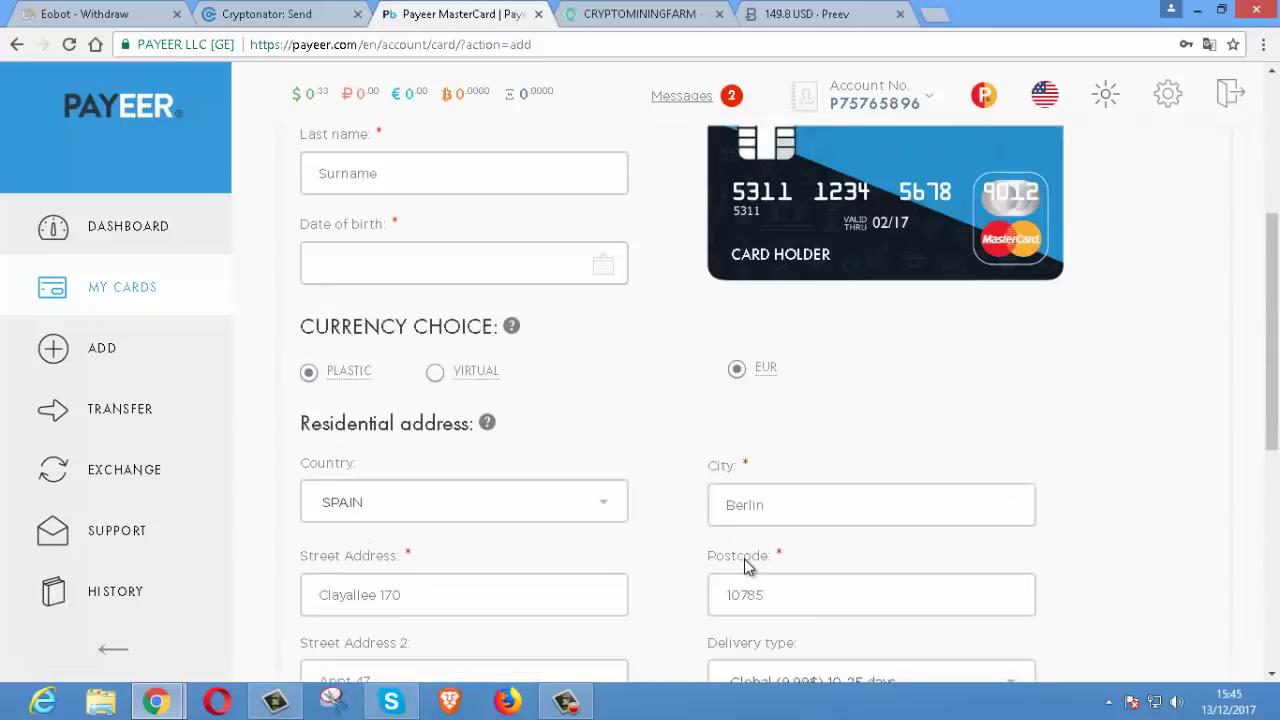
{"action": "scroll", "coordinate": [656, 478], "scroll_direction": "up", "scroll_amount": 1}
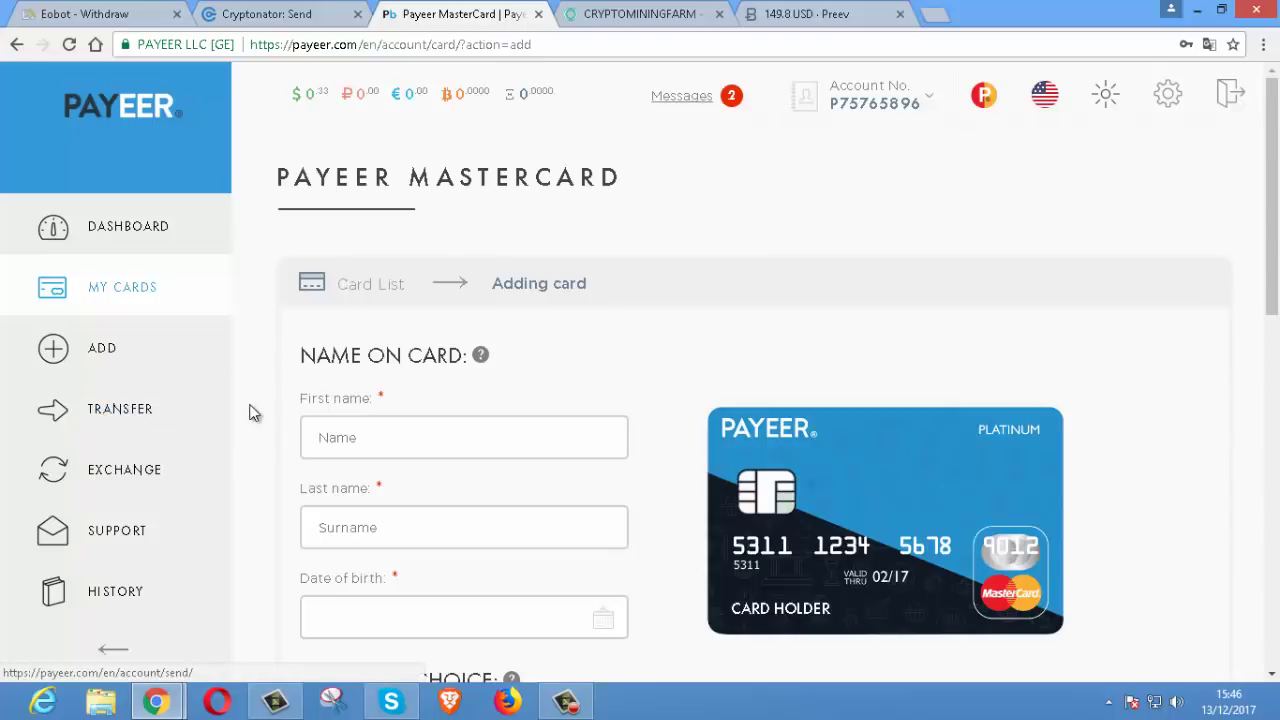
{"action": "left_click", "coordinate": [110, 413]}
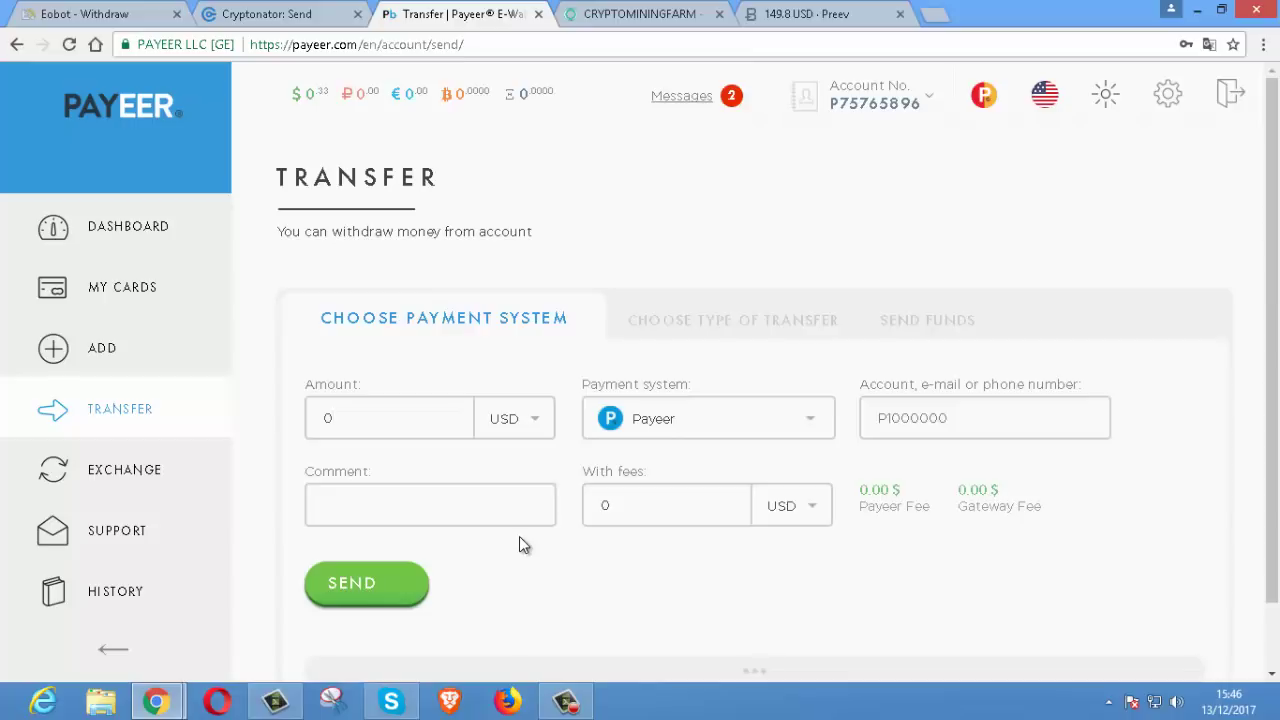
{"action": "key", "text": "BackSpace"}
{"action": "type", "text": "1000"}
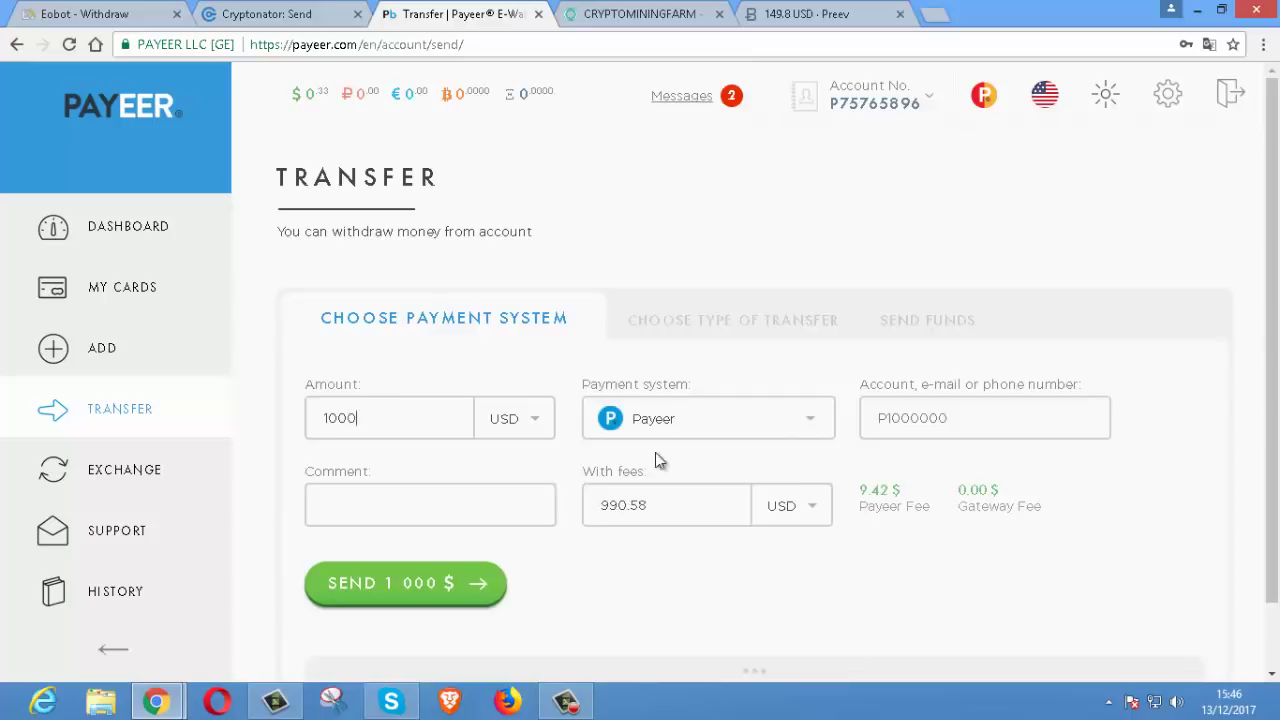
- Browse the available payment systems, choose VISA under Banks for the transfer and go to the cardholder name field
{"action": "left_click", "coordinate": [811, 424]}
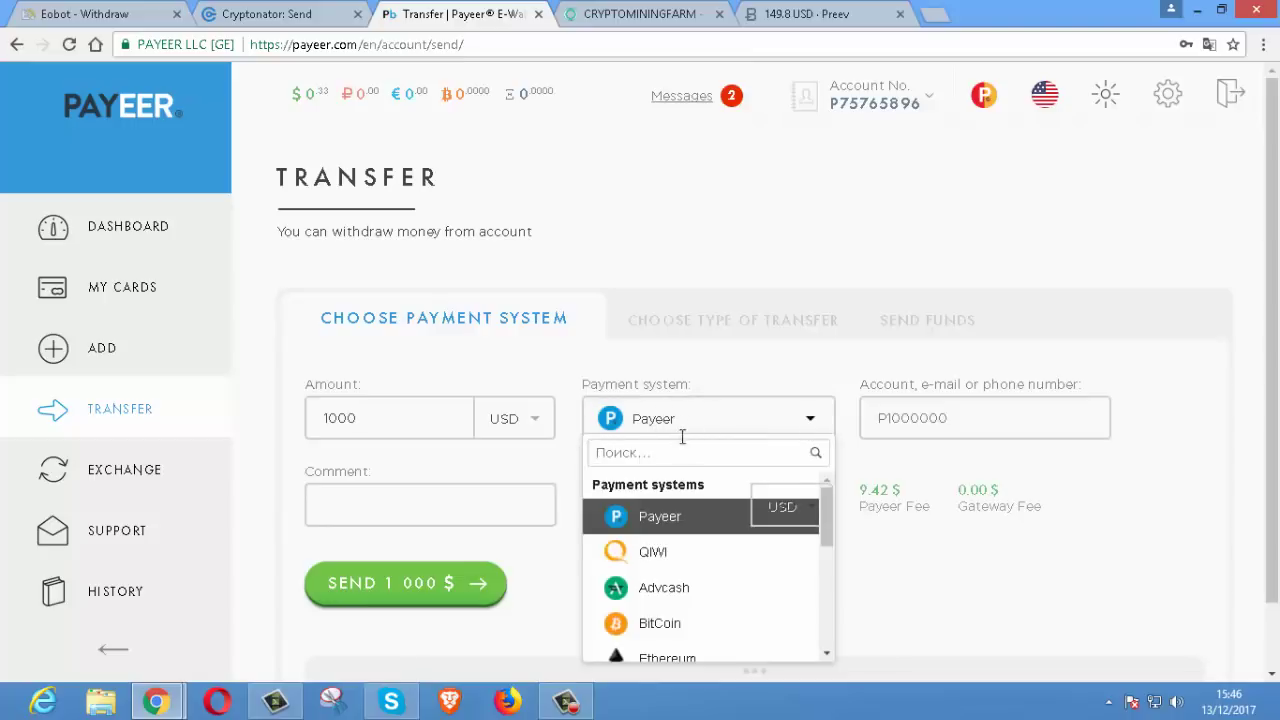
{"action": "scroll", "coordinate": [766, 571], "scroll_direction": "down", "scroll_amount": 1}
{"action": "left_click_drag", "start_coordinate": [826, 560], "coordinate": [824, 600]}
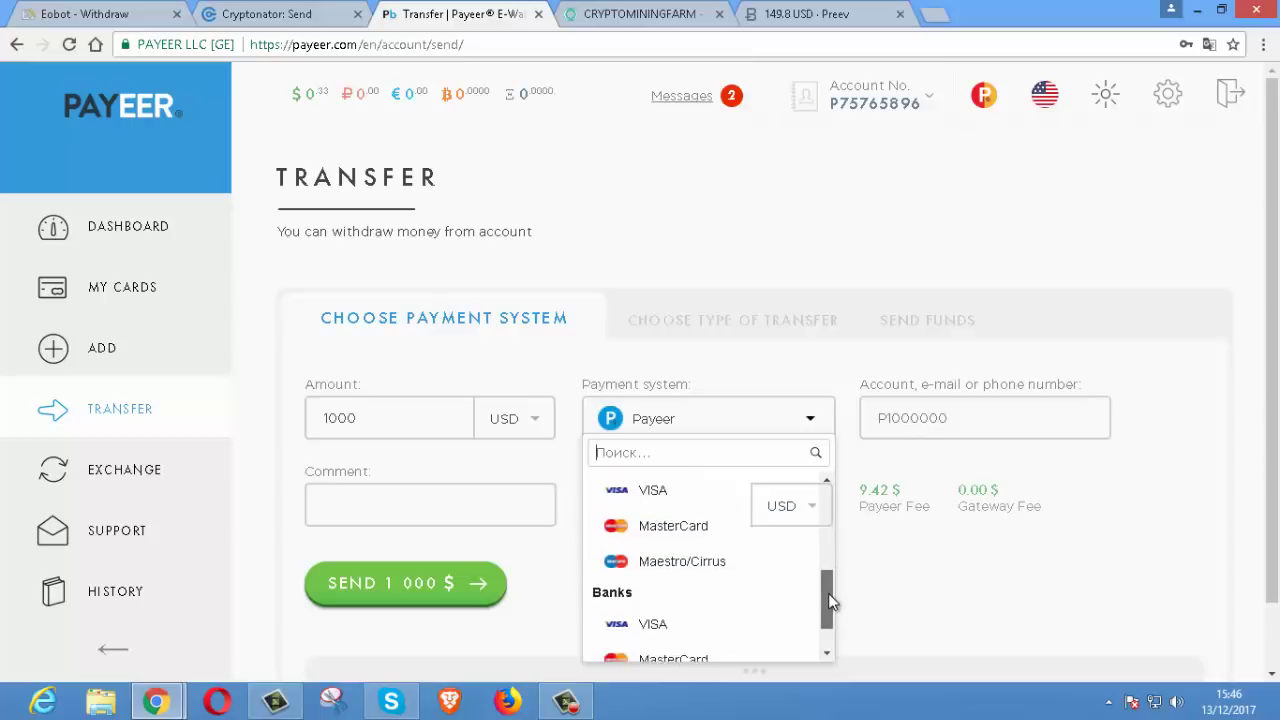
{"action": "scroll", "coordinate": [828, 589], "scroll_direction": "down", "scroll_amount": 2}
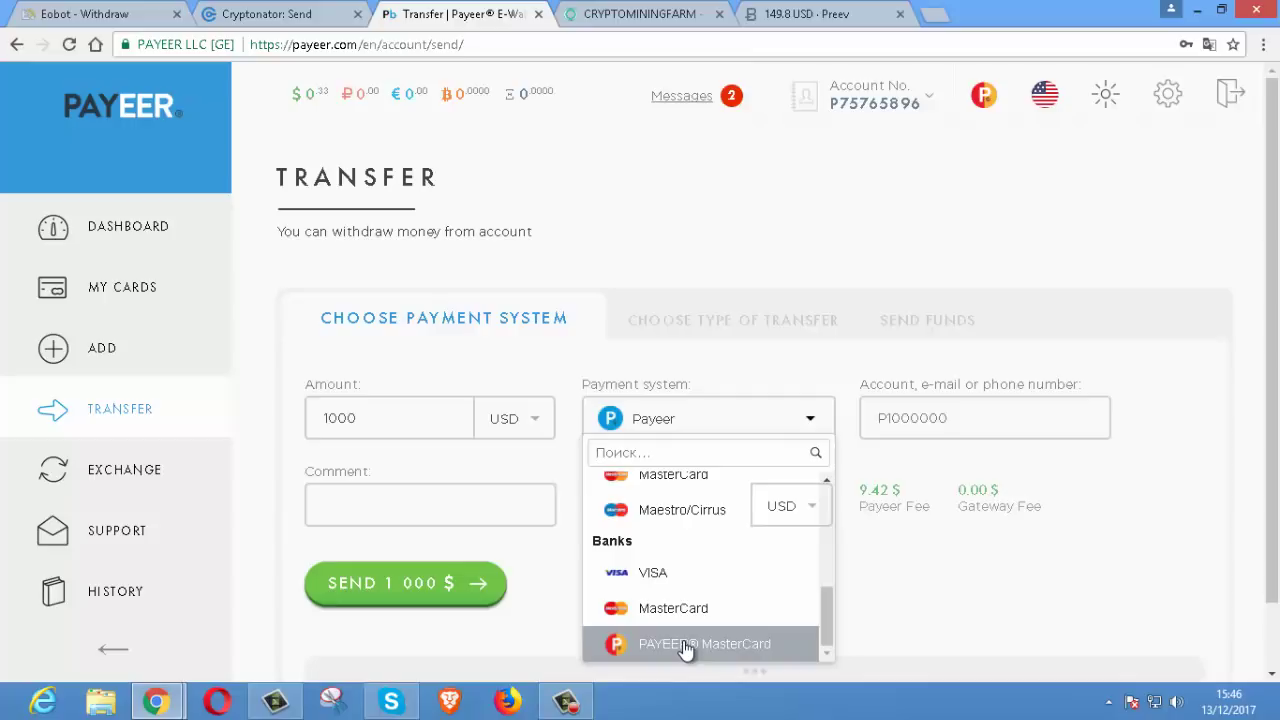
{"action": "left_click", "coordinate": [665, 577]}
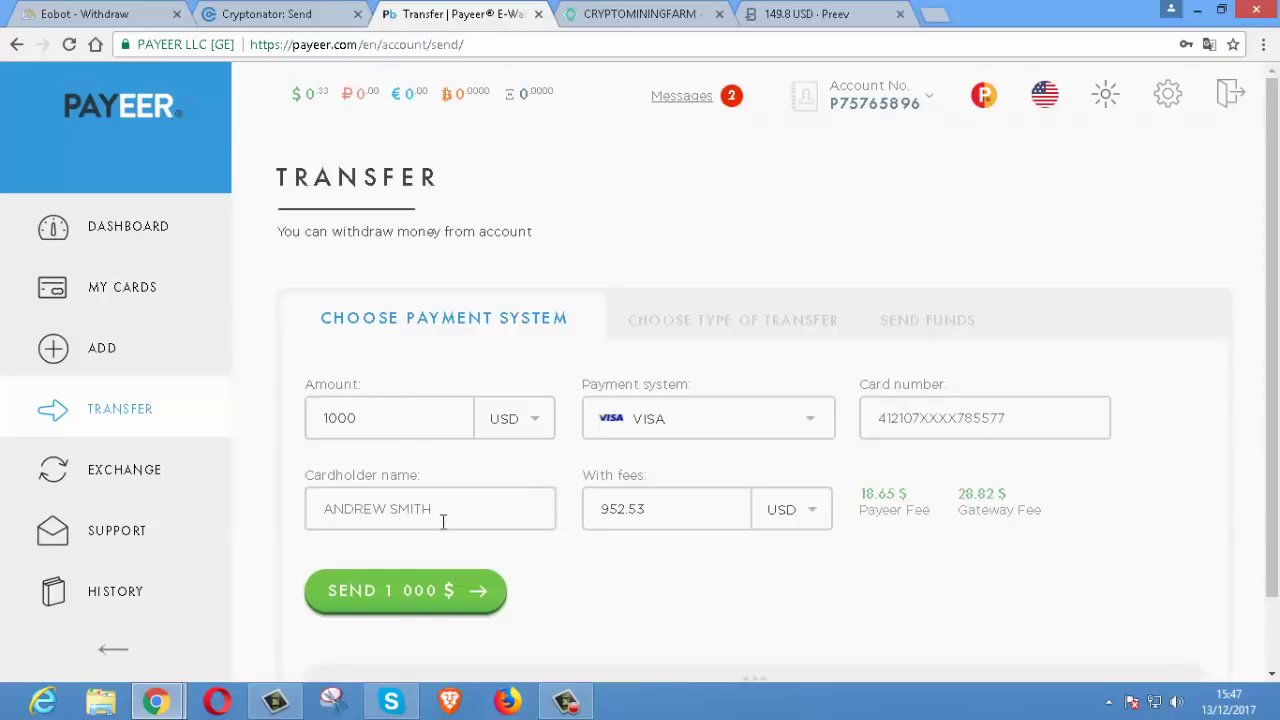
{"action": "left_click", "coordinate": [403, 510]}
- Switch back to the Cryptonator send form for US Dollar
{"action": "left_click", "coordinate": [280, 14]}
{"action": "scroll", "coordinate": [452, 473], "scroll_direction": "up", "scroll_amount": 2}
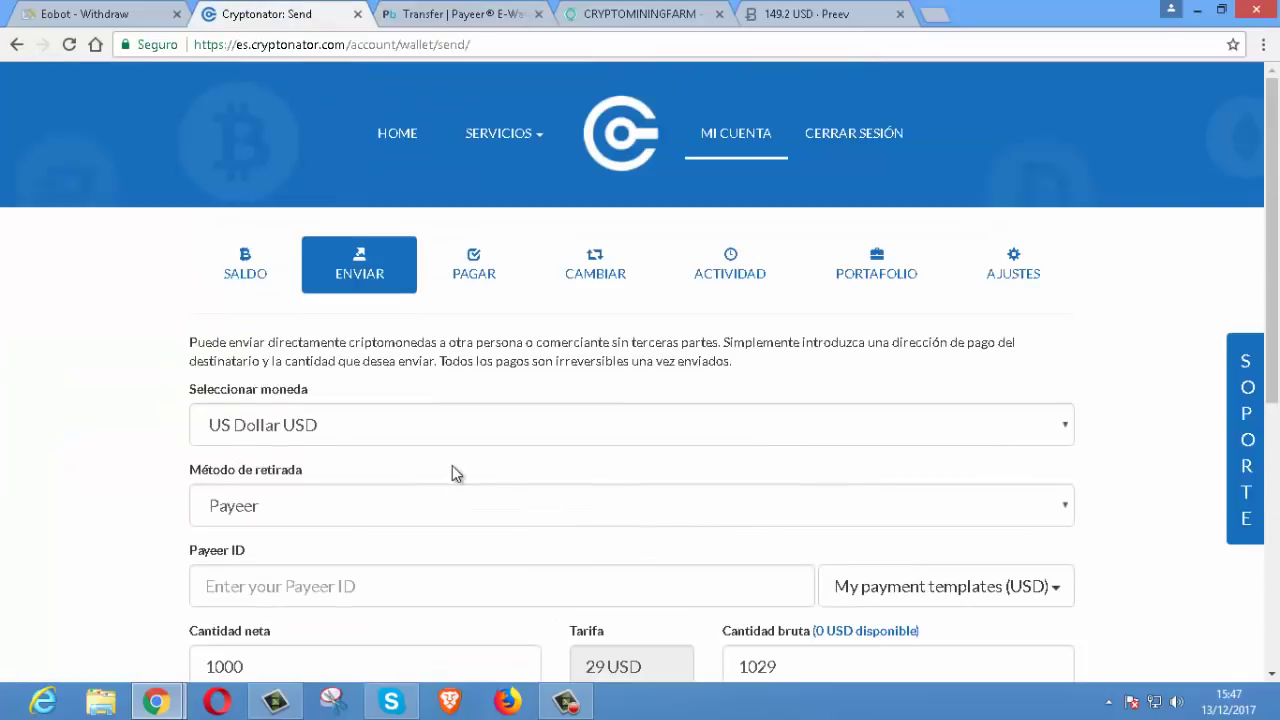
- Open the Cryptonator balance page and look over the wallets from Bitcoin and Dogecoin down to Euro and US Dollar
{"action": "left_click", "coordinate": [251, 285]}
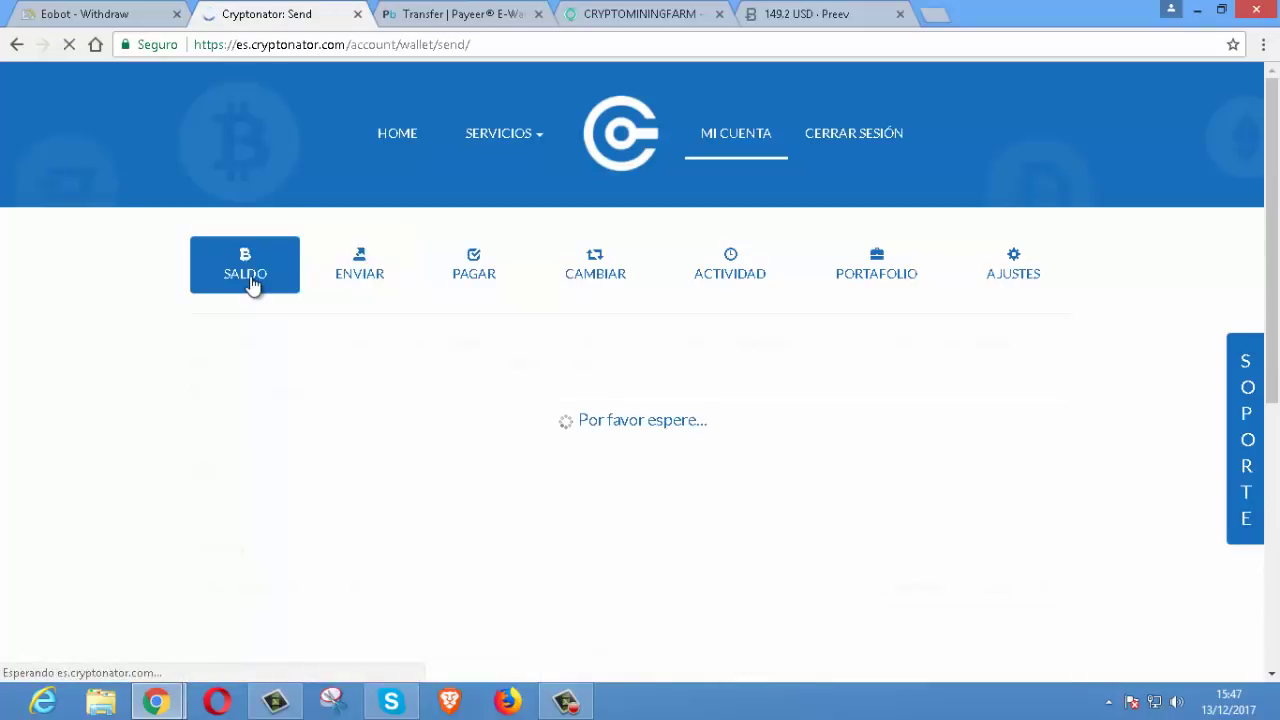
{"action": "scroll", "coordinate": [171, 481], "scroll_direction": "down", "scroll_amount": 1}
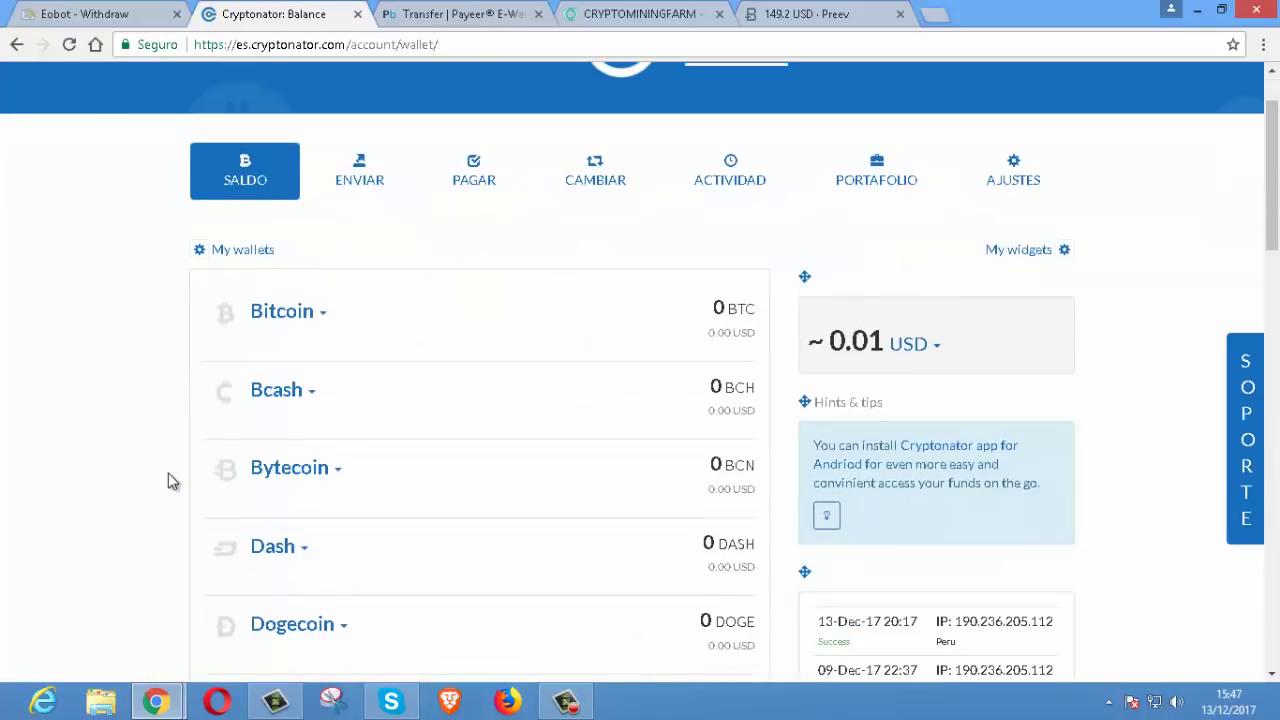
{"action": "scroll", "coordinate": [171, 481], "scroll_direction": "down", "scroll_amount": 1}
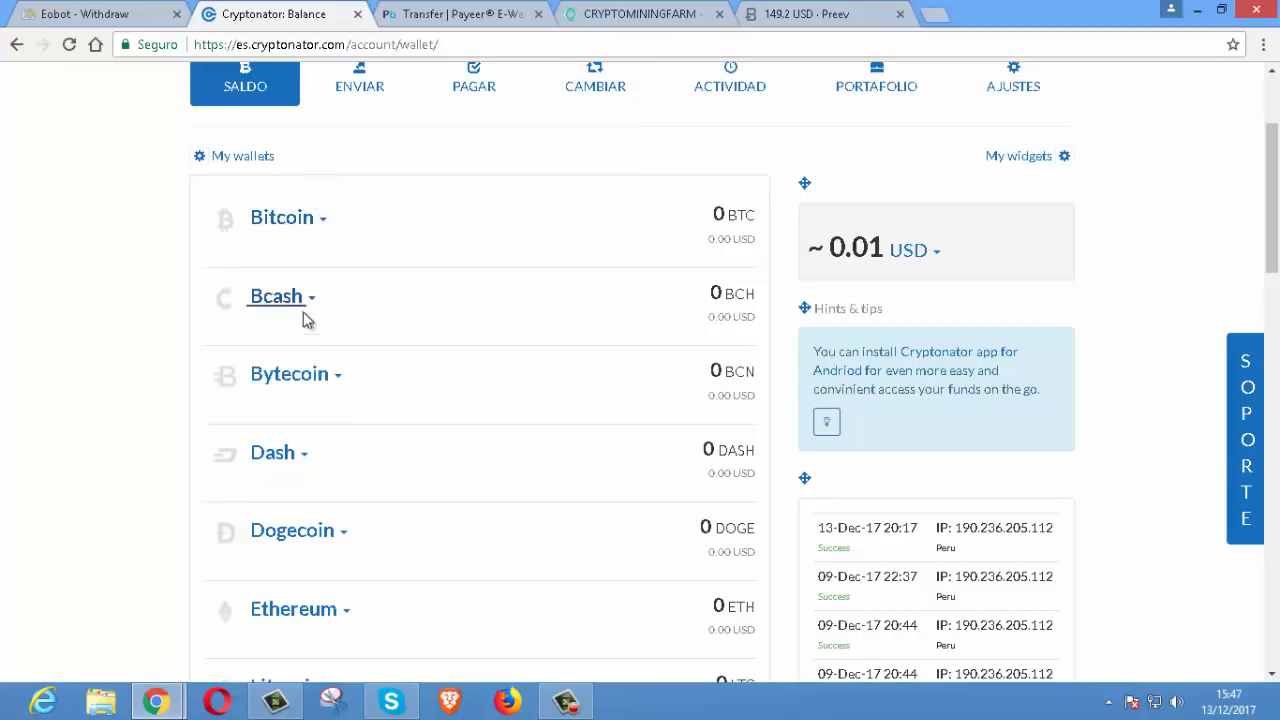
{"action": "scroll", "coordinate": [314, 608], "scroll_direction": "up", "scroll_amount": 1}
{"action": "scroll", "coordinate": [314, 608], "scroll_direction": "down", "scroll_amount": 2}
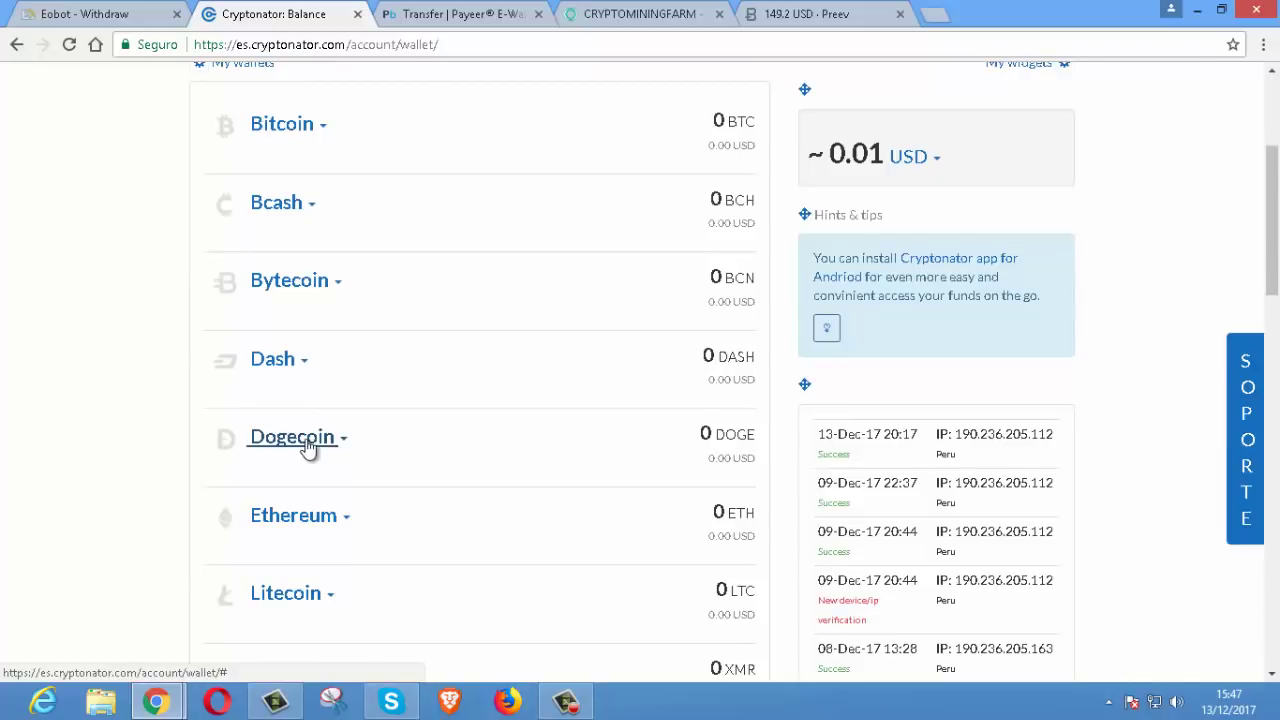
{"action": "scroll", "coordinate": [308, 448], "scroll_direction": "up", "scroll_amount": 1}
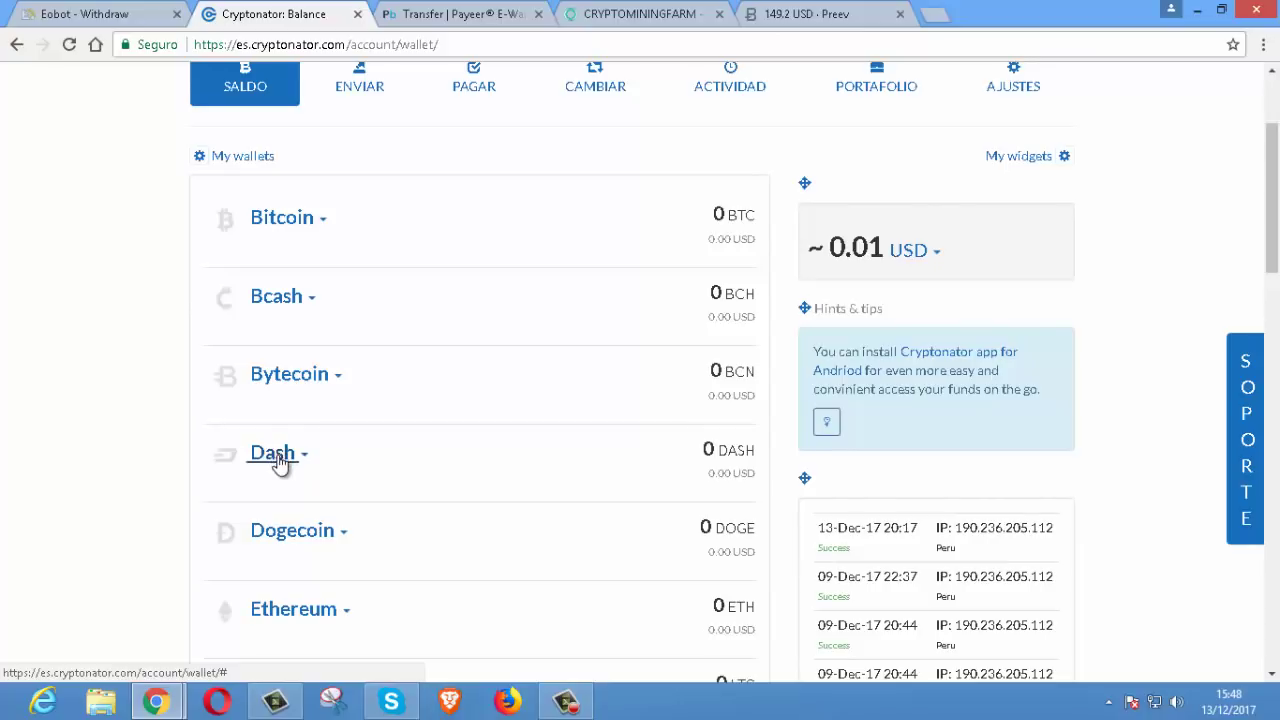
{"action": "scroll", "coordinate": [277, 455], "scroll_direction": "down", "scroll_amount": 2}
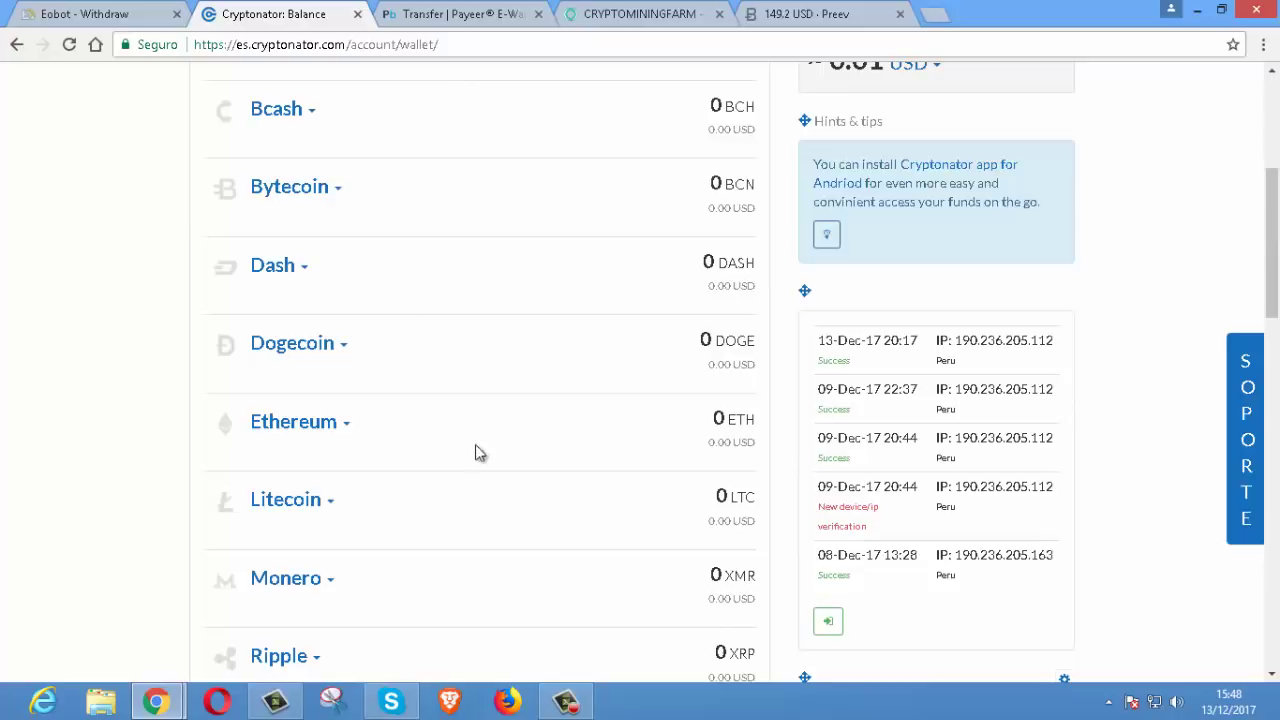
{"action": "scroll", "coordinate": [477, 497], "scroll_direction": "down", "scroll_amount": 1}
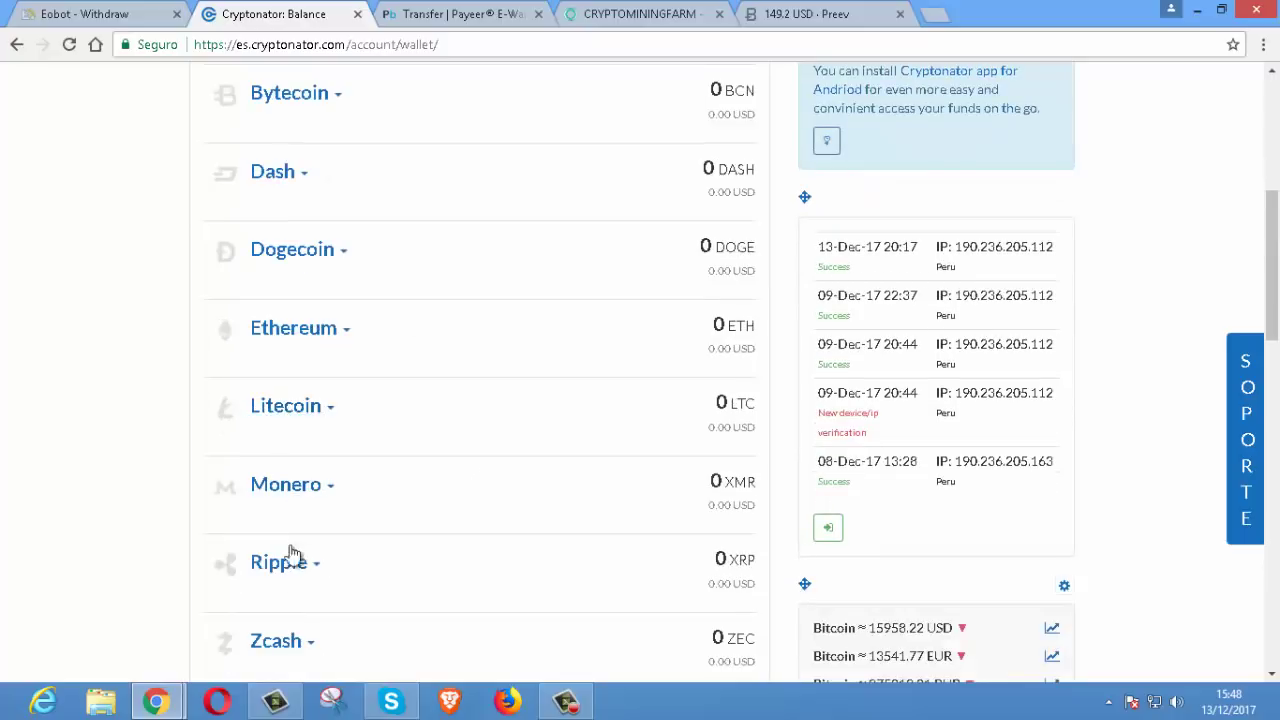
{"action": "scroll", "coordinate": [374, 570], "scroll_direction": "up", "scroll_amount": 2}
{"action": "scroll", "coordinate": [375, 570], "scroll_direction": "up", "scroll_amount": 2}
{"action": "scroll", "coordinate": [375, 570], "scroll_direction": "down", "scroll_amount": 2}
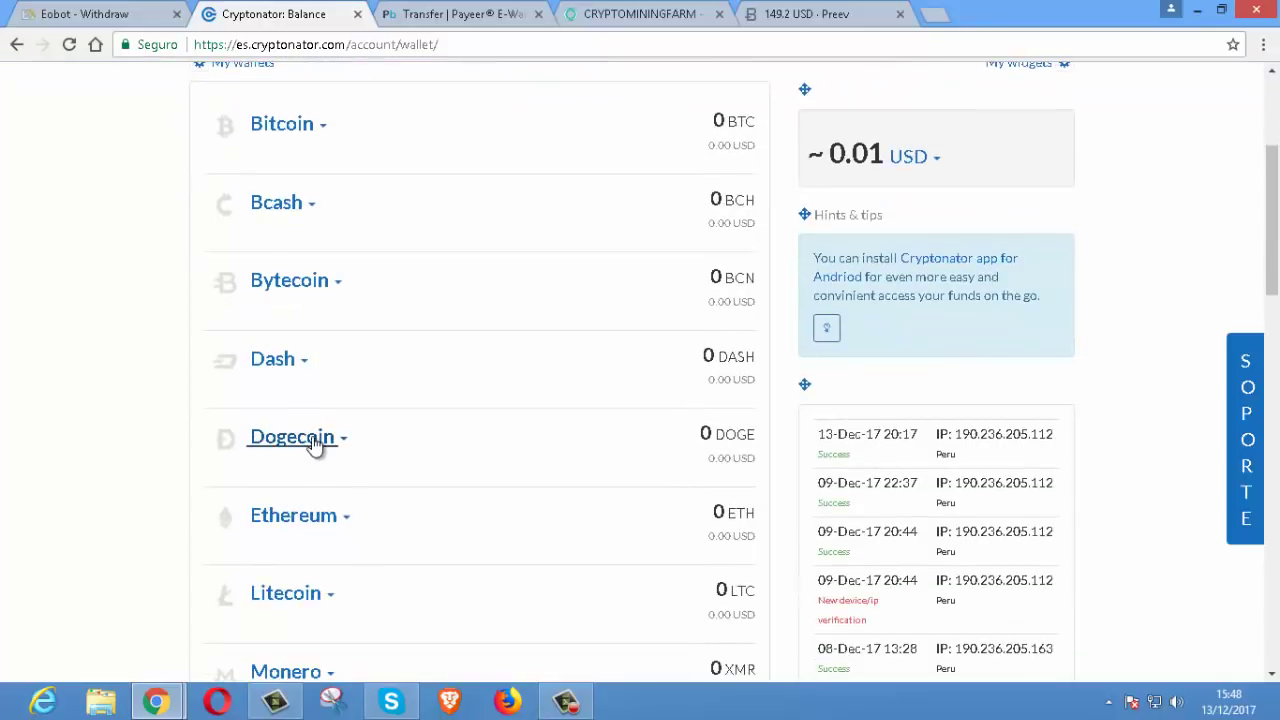
{"action": "scroll", "coordinate": [321, 454], "scroll_direction": "down", "scroll_amount": 5}
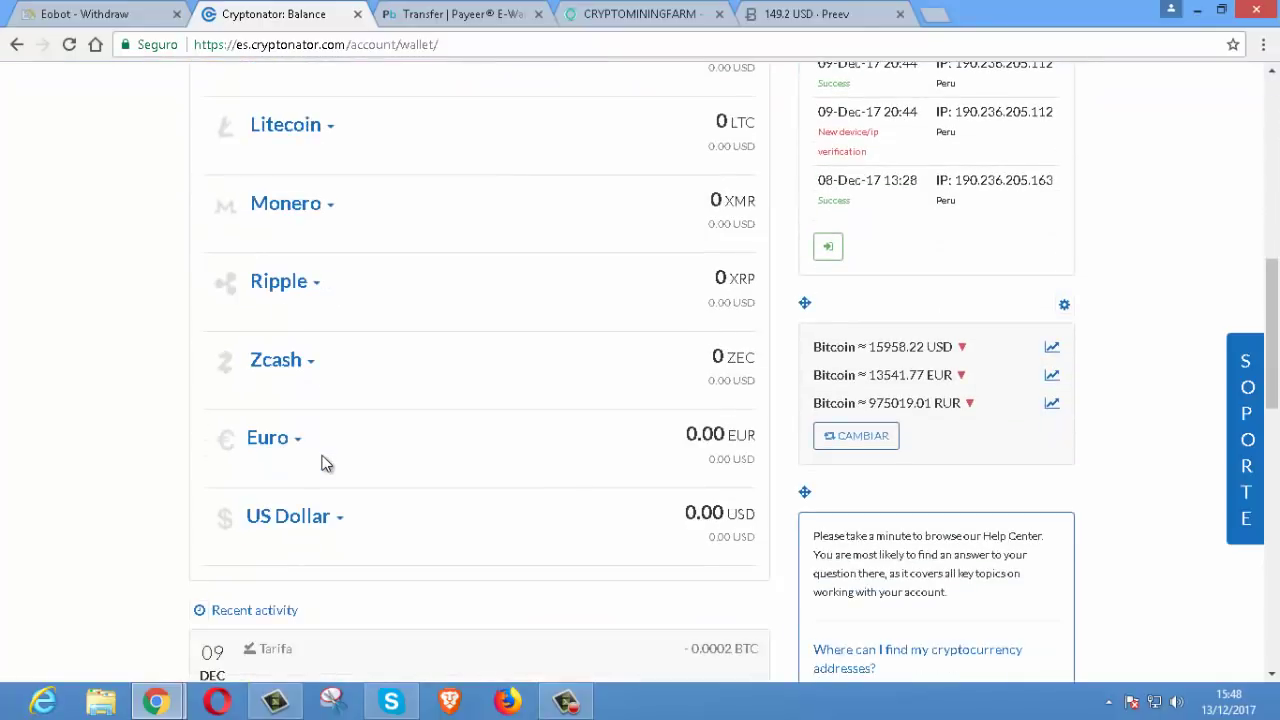
{"action": "scroll", "coordinate": [324, 460], "scroll_direction": "up", "scroll_amount": 4}
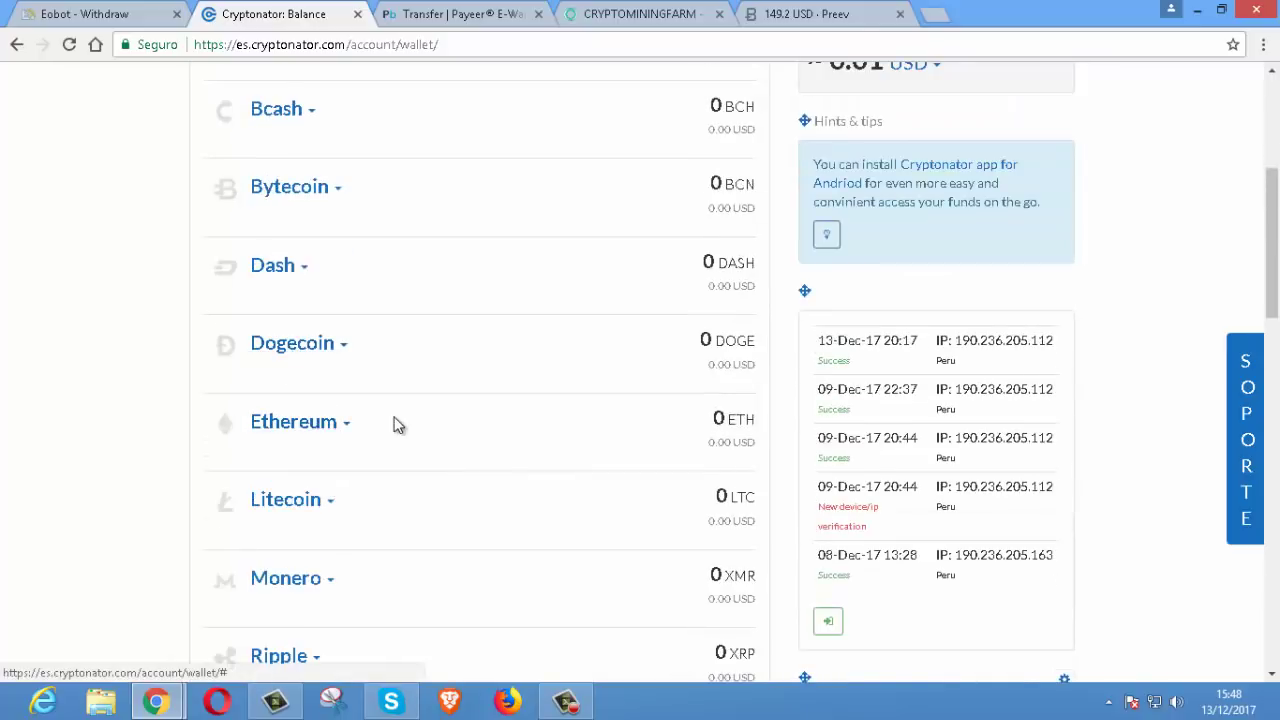
{"action": "scroll", "coordinate": [395, 425], "scroll_direction": "up", "scroll_amount": 4}
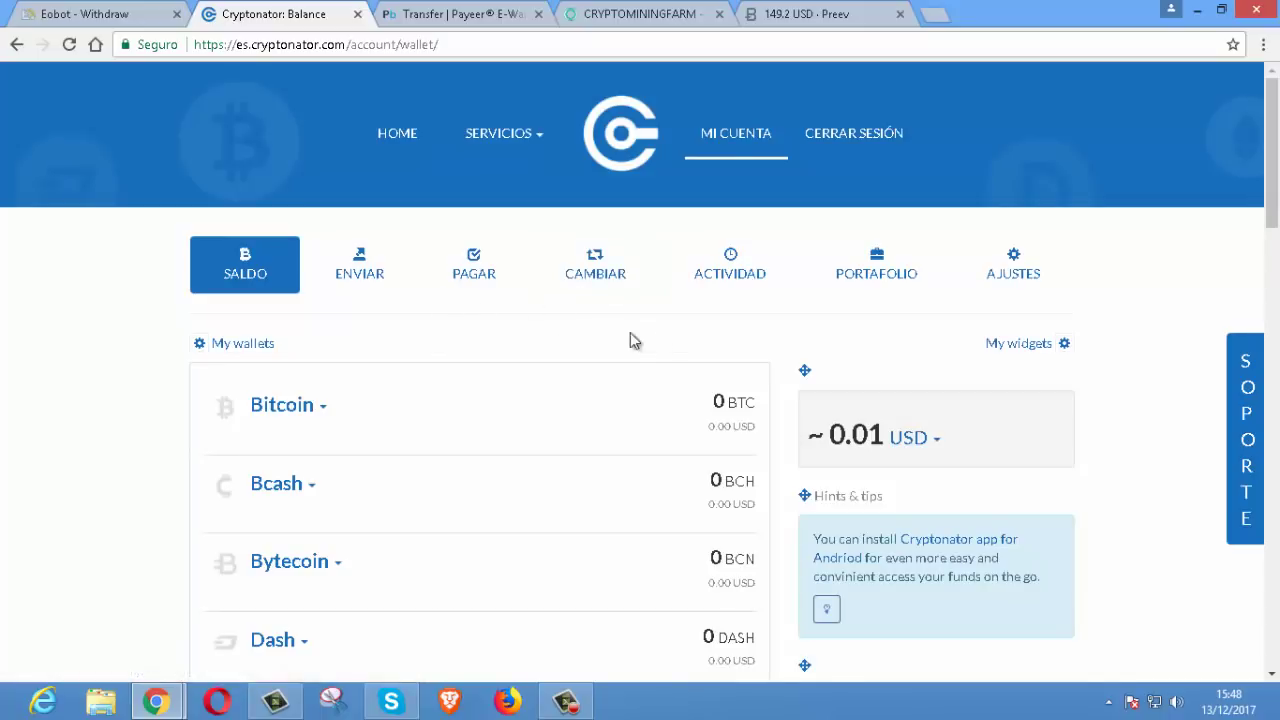
- Switch back to the Payeer transfer form for the VISA withdrawal
{"action": "left_click", "coordinate": [452, 12]}
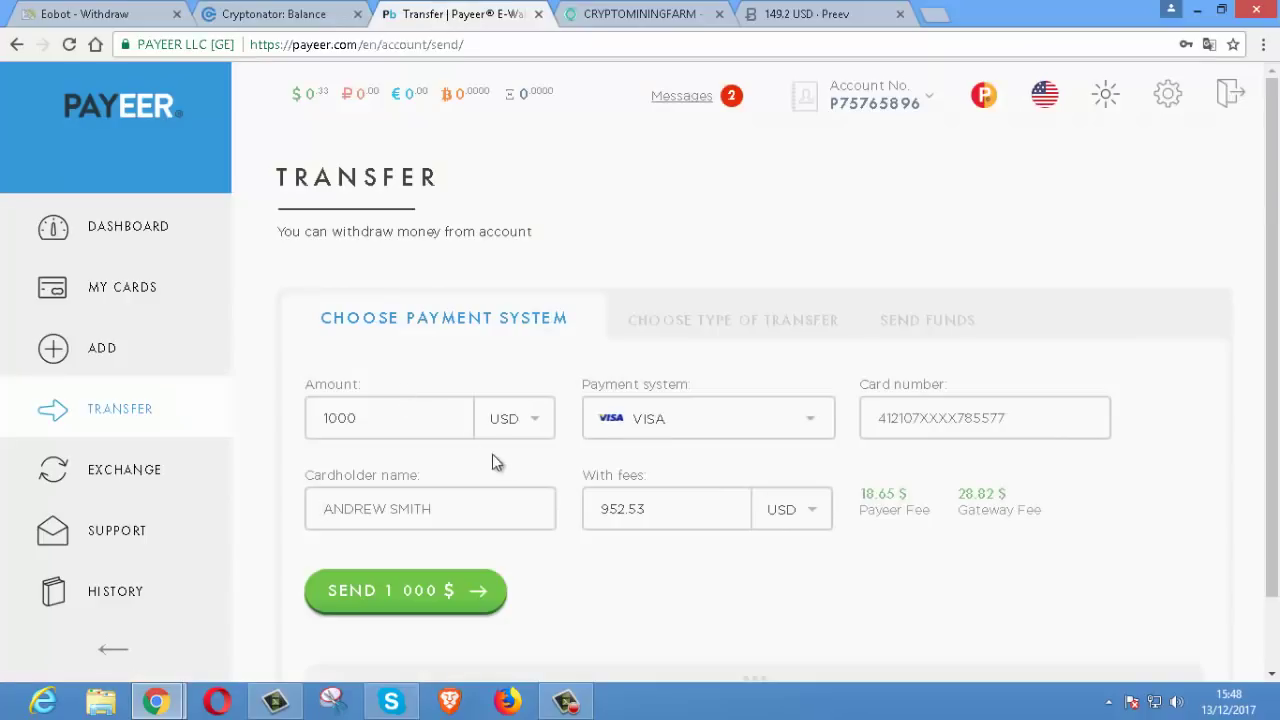